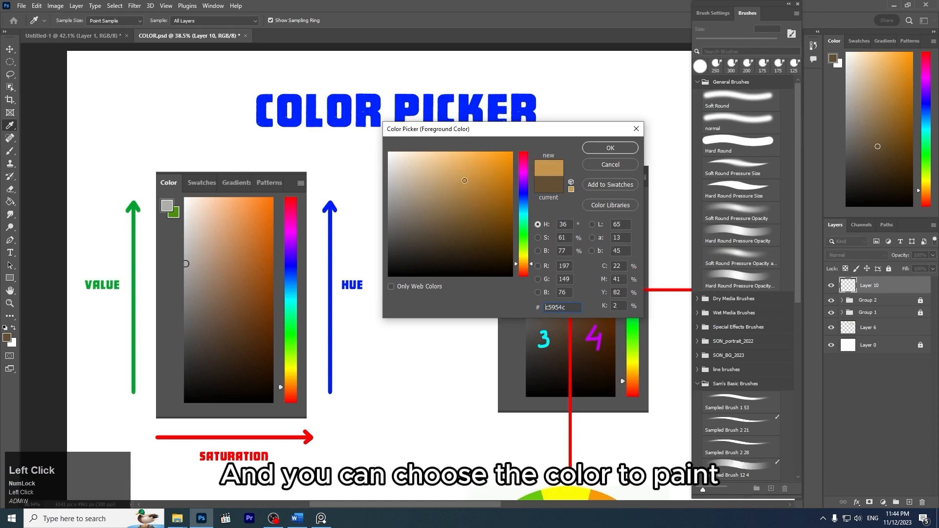
Step: Accept the foreground colour chosen in the Color Picker and reduce the Hard Round brush to 15 px
left_click(608, 148)
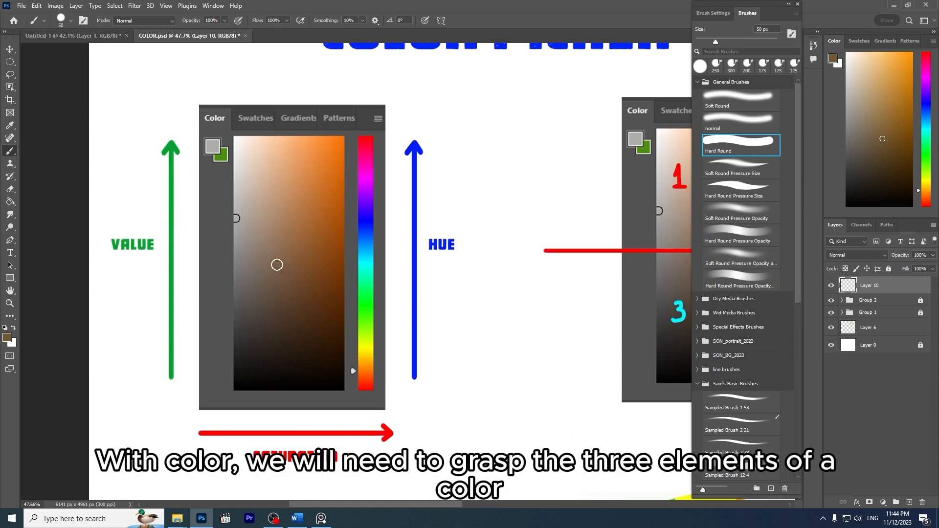
key("bracketleft")
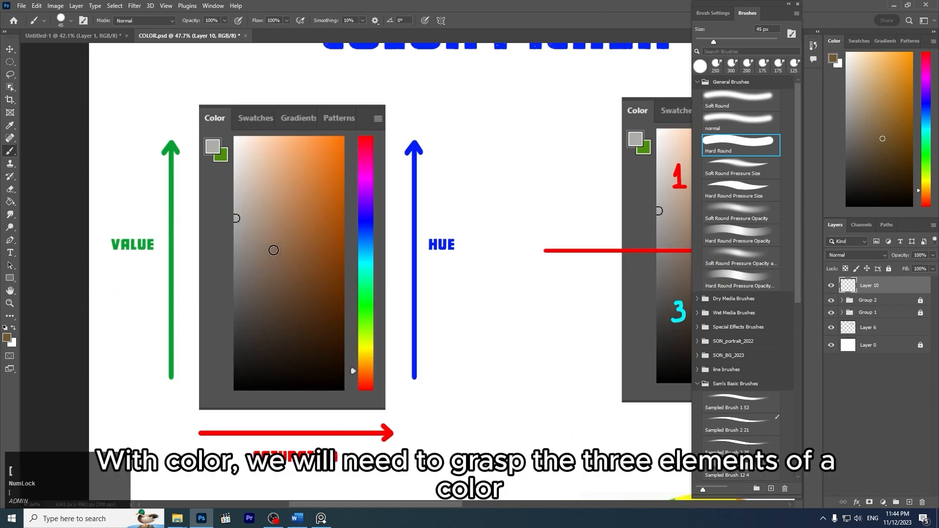
key("bracketleft")
key("bracketleft")
key("bracketleft")
key("bracketleft")
Step: Choose a bright magenta-pink foreground colour and undo the trial strokes around the VALUE label
left_click(927, 64)
mouse_move(143, 220)
left_mouse_down()
mouse_move(165, 247)
mouse_move(128, 221)
mouse_move(116, 229)
mouse_move(142, 269)
left_mouse_up()
key("ctrl+z")
left_click(899, 72)
key("ctrl+z")
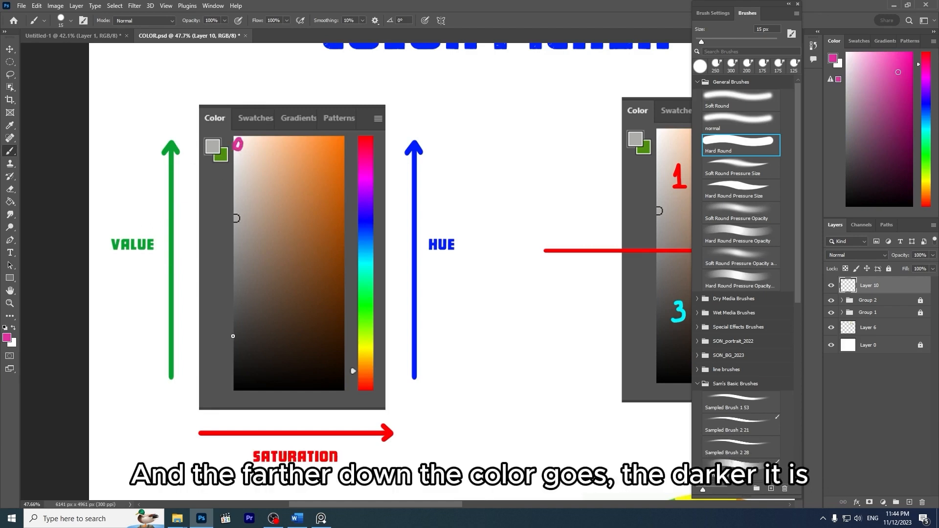
Step: Circle a dark tone near the bottom of the first sample's colour field, and undo the circles drawn there
left_click_drag(243, 350, 246, 334)
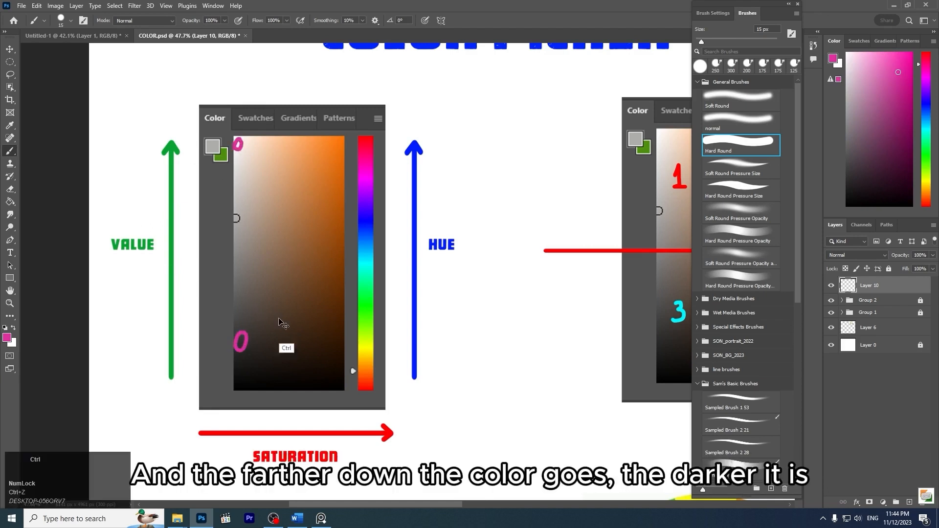
key("ctrl+z")
key("ctrl+z")
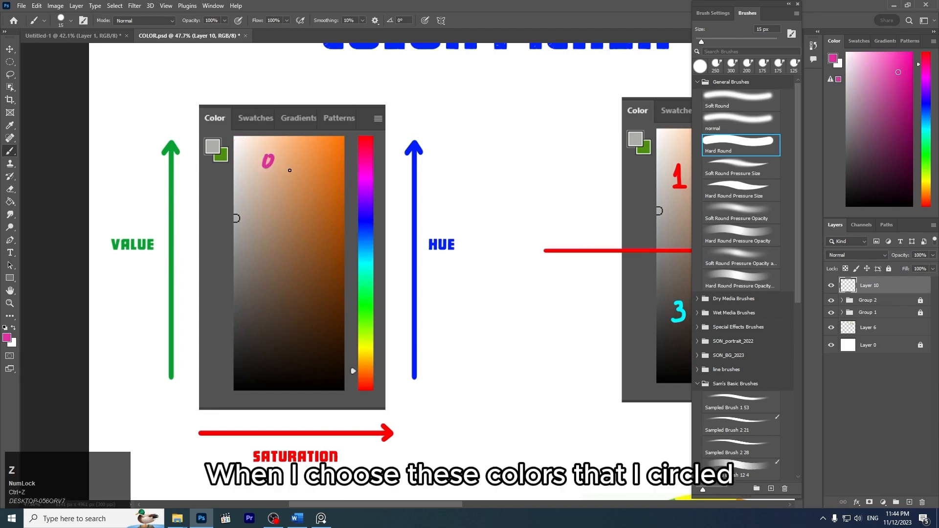
Step: Circle several light tones in the upper part of the first sample's colour field, and undo the circles
mouse_move(290, 171)
left_mouse_down()
mouse_move(275, 191)
mouse_move(292, 193)
left_mouse_up()
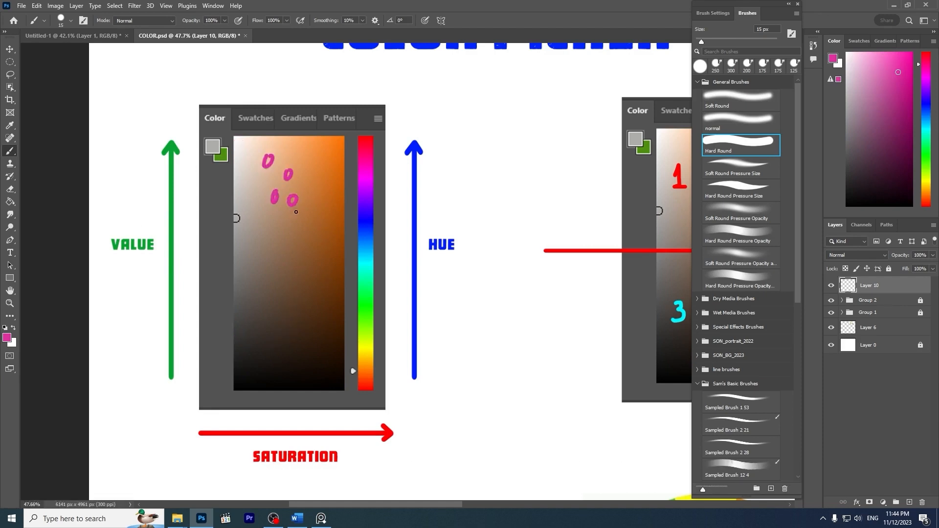
key("ctrl+z")
key("ctrl+z")
key("ctrl+z")
key("ctrl+z")
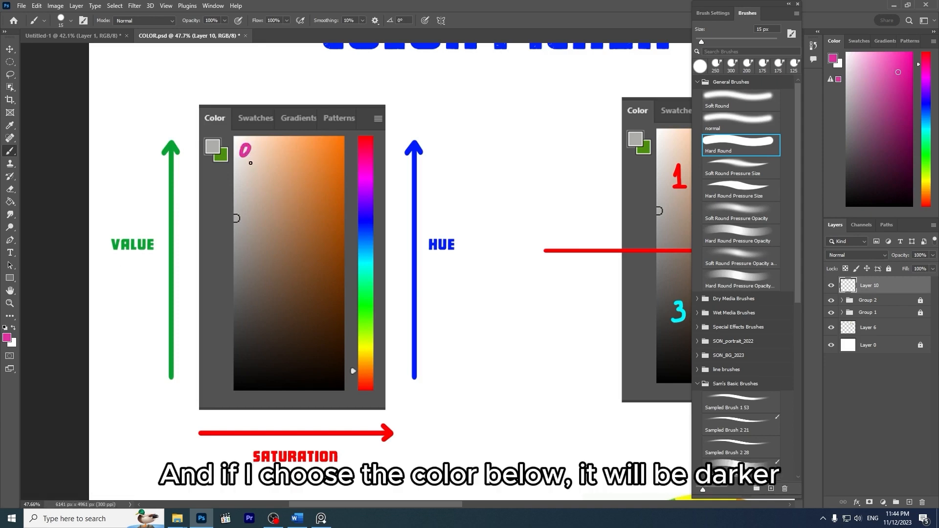
Step: Undo the circle in the pale corner, try circling a darker tone in the lower part of the field, and undo it
key("ctrl+z")
left_click_drag(260, 322, 269, 323)
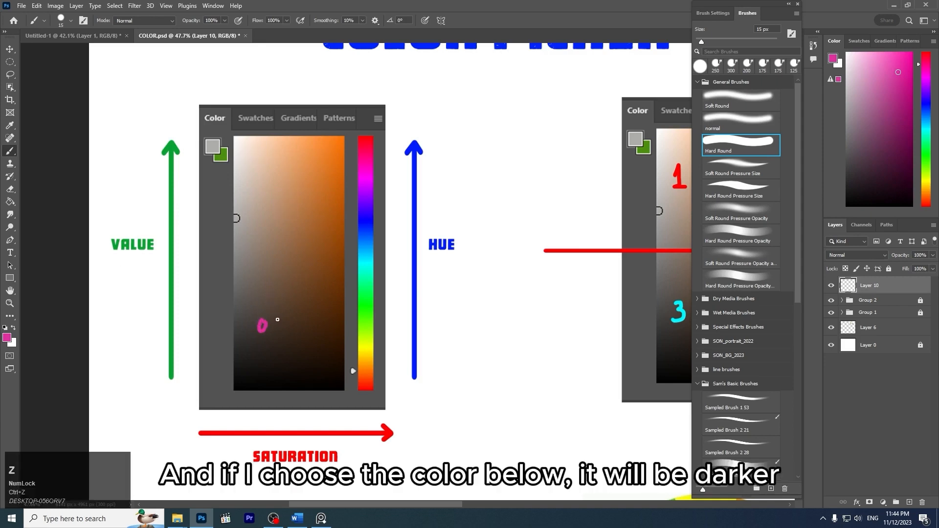
key("ctrl+z")
Step: Activate the Brush tool and enlarge the brush to 45 px
key("b")
key("bracketright")
key("bracketright")
key("bracketright")
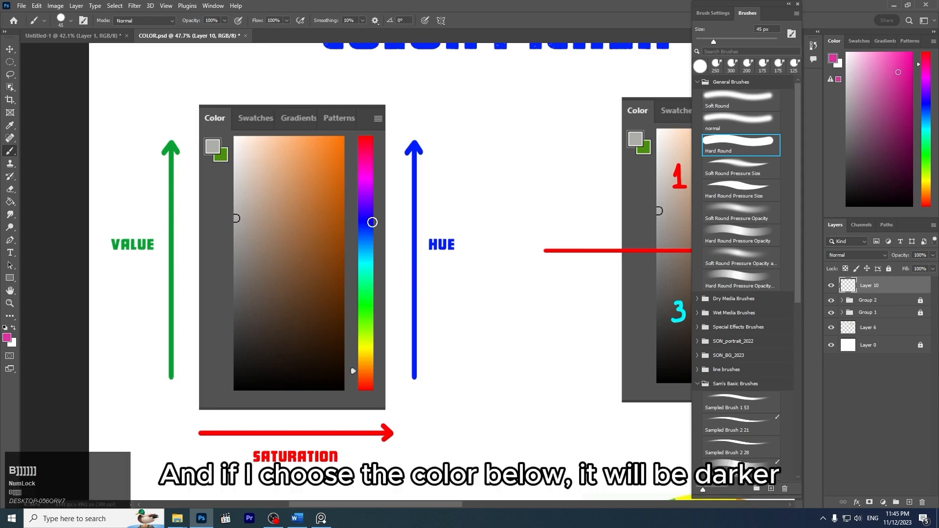
Step: Paint a light pink dot with a dark plum dot beneath it beside the blue HUE arrow, and undo both
left_click(863, 63)
left_click(487, 128)
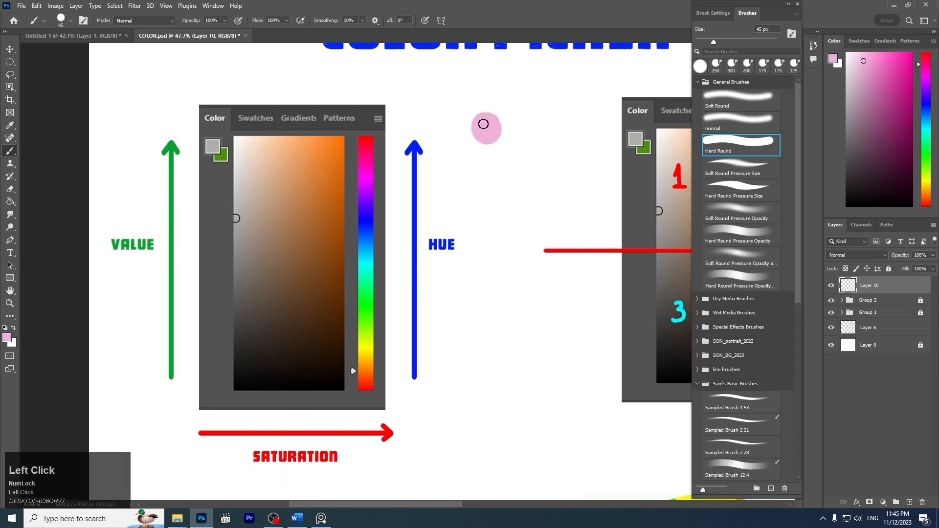
left_click(877, 139)
left_click_drag(494, 166, 493, 174)
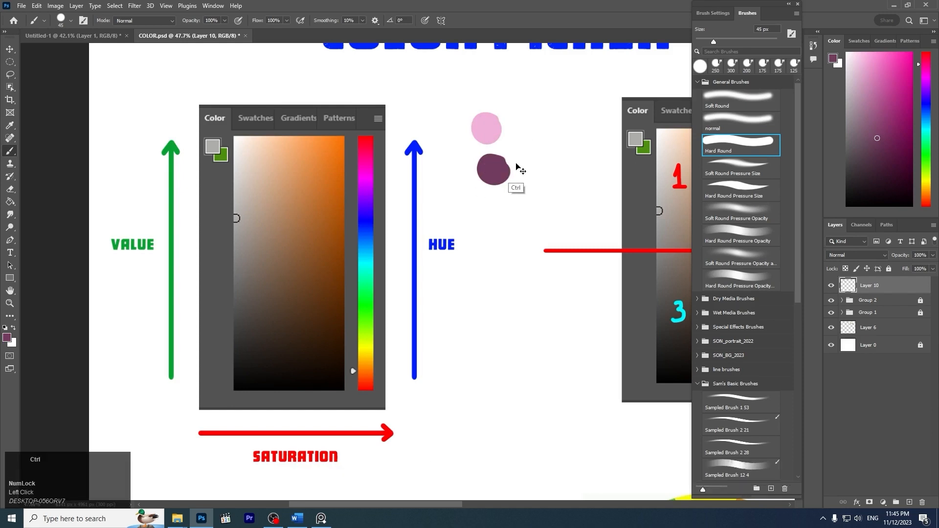
key("ctrl+z")
key("ctrl+z")
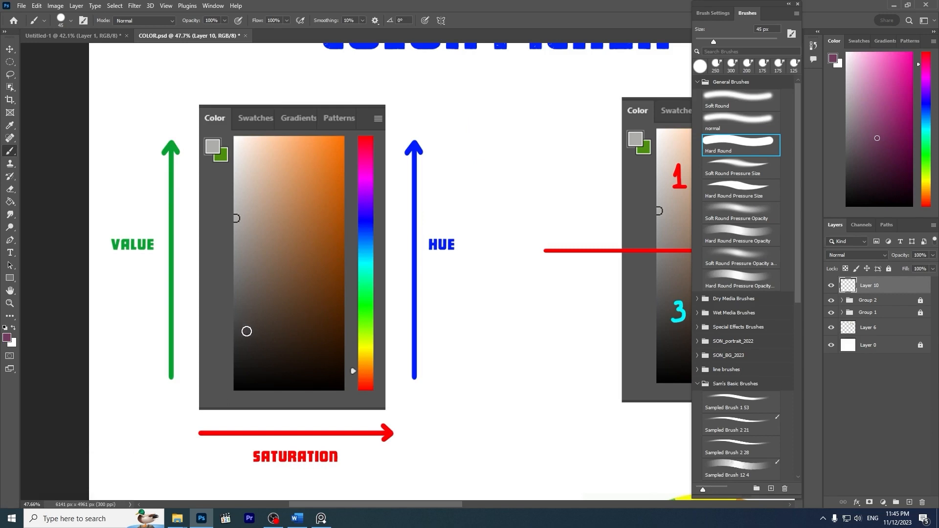
Step: Paint a round dark magenta swatch on the white area beside the HUE arrow, and repaint it in a brighter magenta
left_click_drag(342, 405, 351, 357)
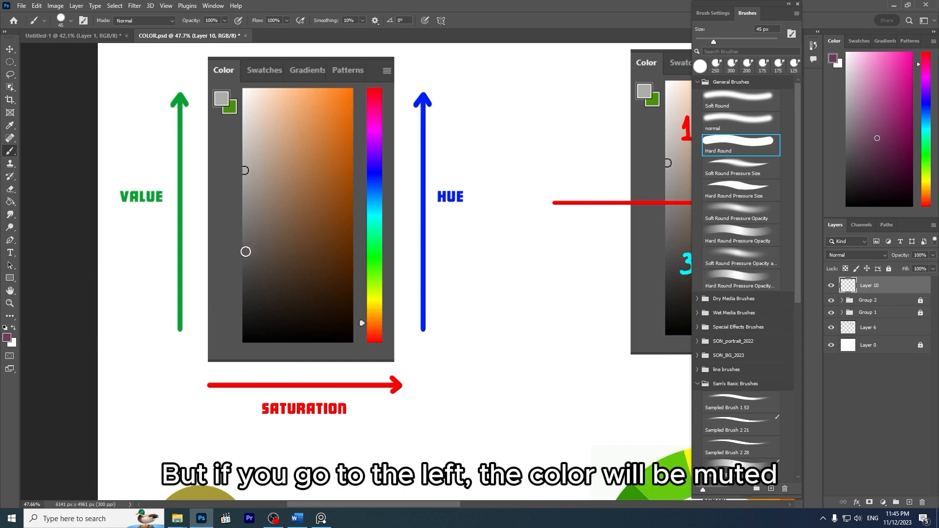
key("alt")
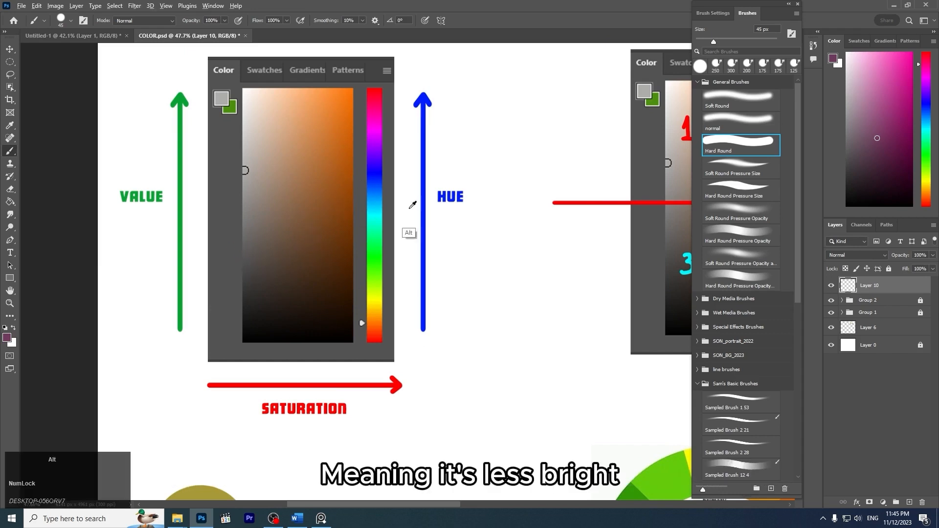
left_click(903, 127)
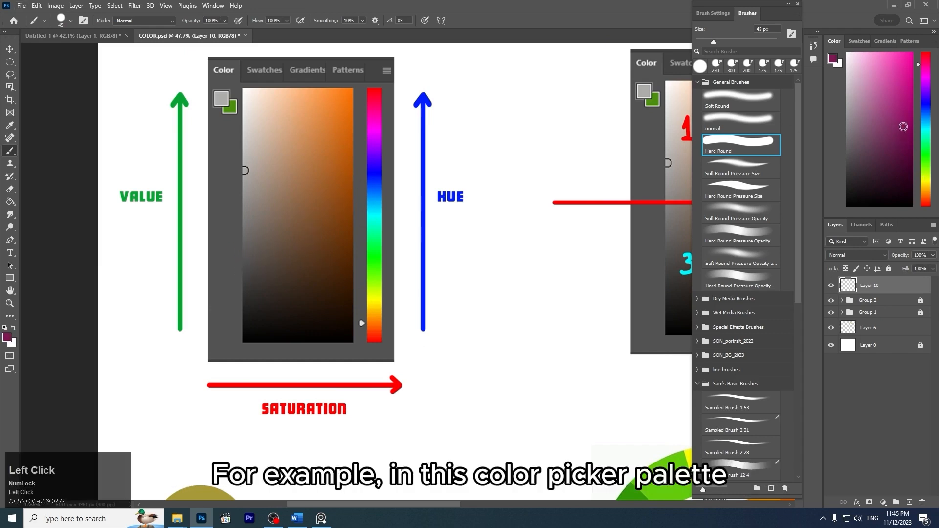
left_click_drag(524, 128, 532, 141)
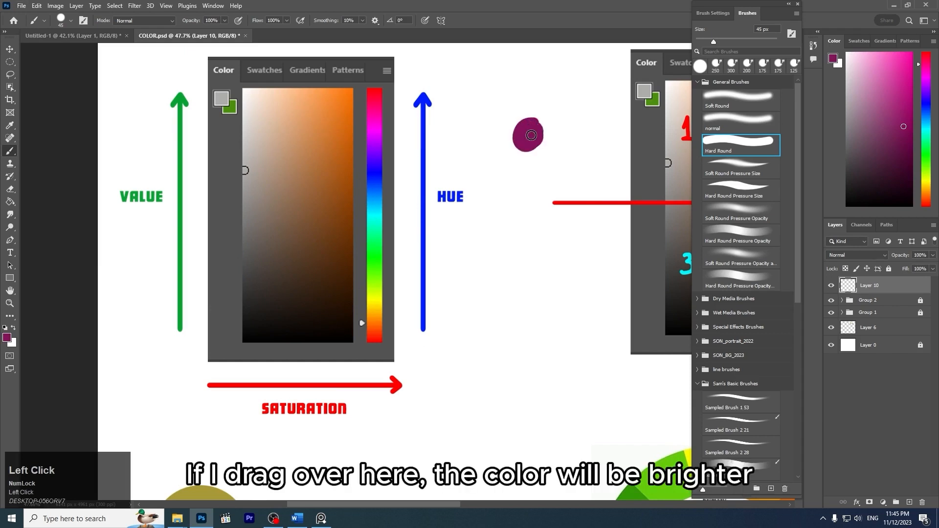
left_click(902, 99)
mouse_move(529, 125)
left_mouse_down()
mouse_move(520, 132)
mouse_move(530, 123)
mouse_move(534, 131)
mouse_move(519, 123)
mouse_move(520, 136)
left_mouse_up()
Step: Paint a dark plum swatch below the bright magenta one and a muted greyish-purple swatch to its left
left_click(909, 135)
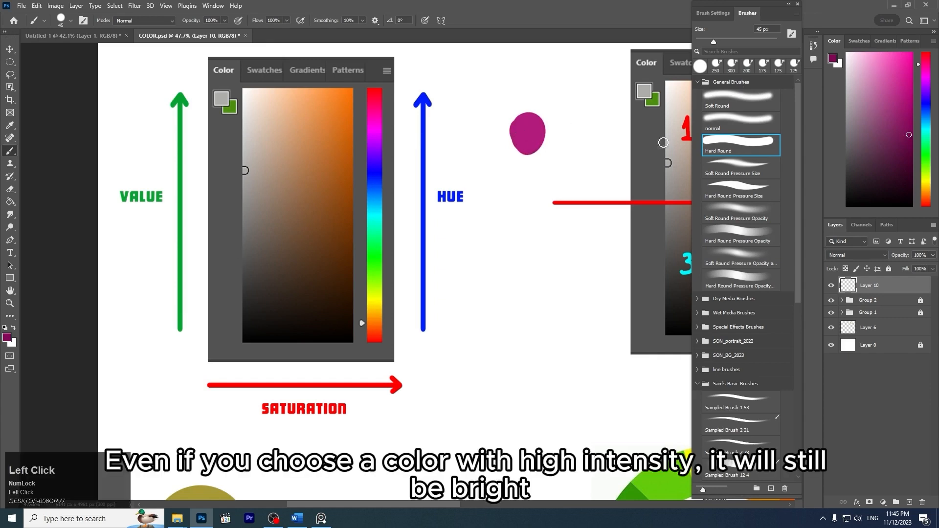
left_click(531, 165)
mouse_move(512, 171)
left_mouse_down()
mouse_move(531, 181)
mouse_move(479, 179)
left_mouse_up()
left_click(866, 135)
key("z")
left_click(541, 153)
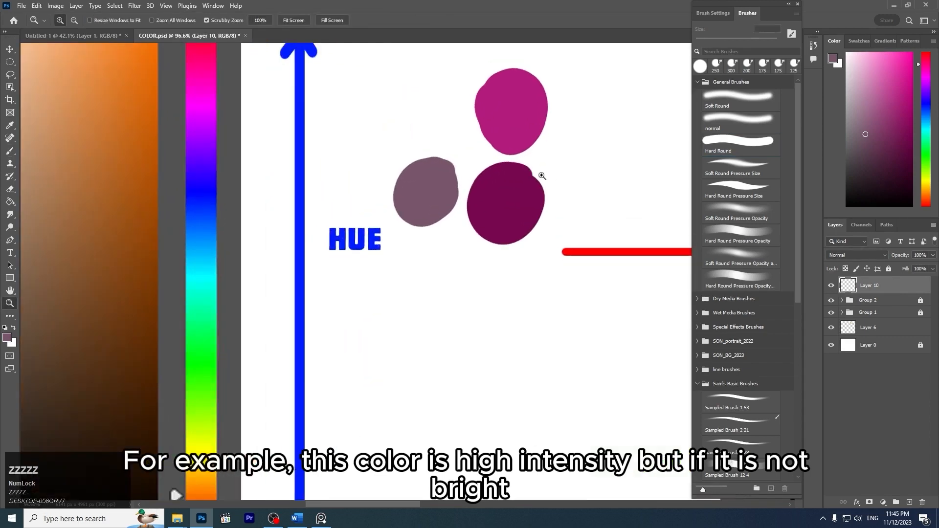
mouse_move(391, 199)
left_mouse_down()
mouse_move(439, 180)
mouse_move(445, 197)
mouse_move(450, 178)
left_mouse_up()
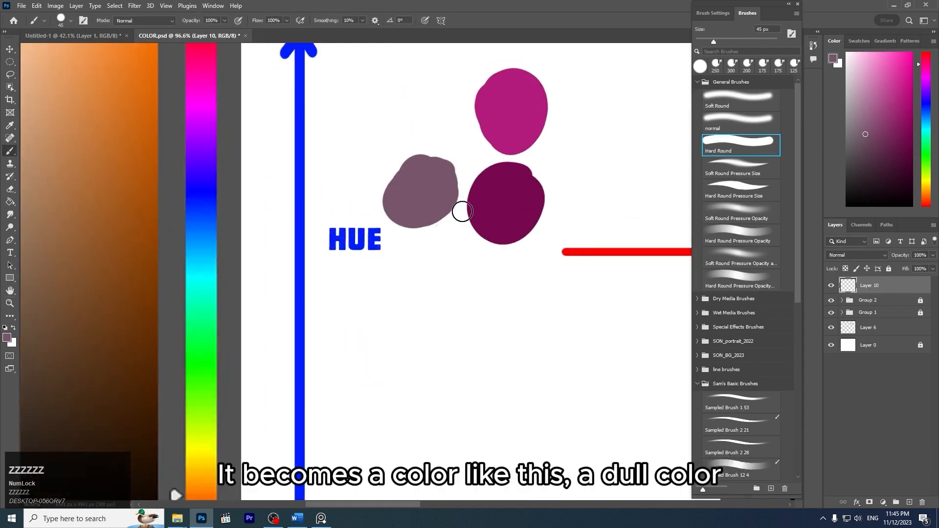
Step: Sample the bright magenta swatch, choose a less saturated pink of similar brightness, and paint a swatch to its left
left_click(516, 103, "alt")
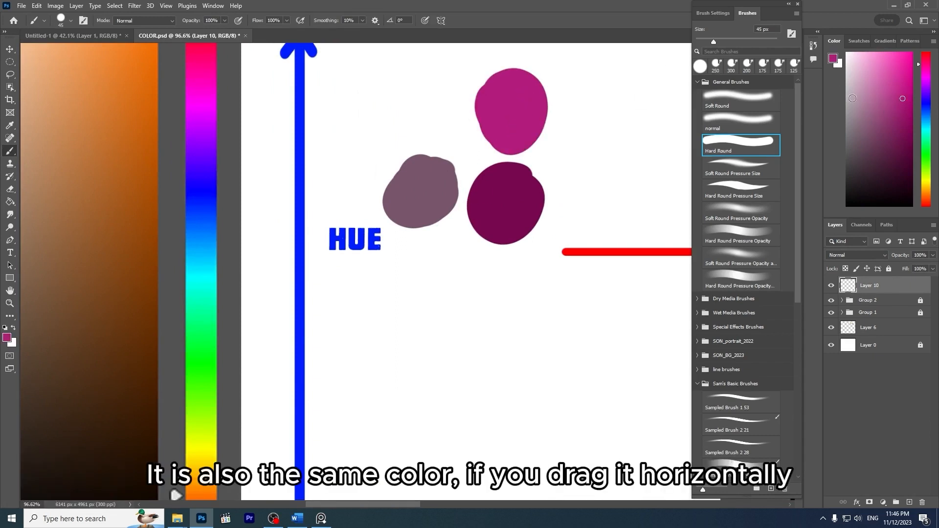
left_click(865, 100)
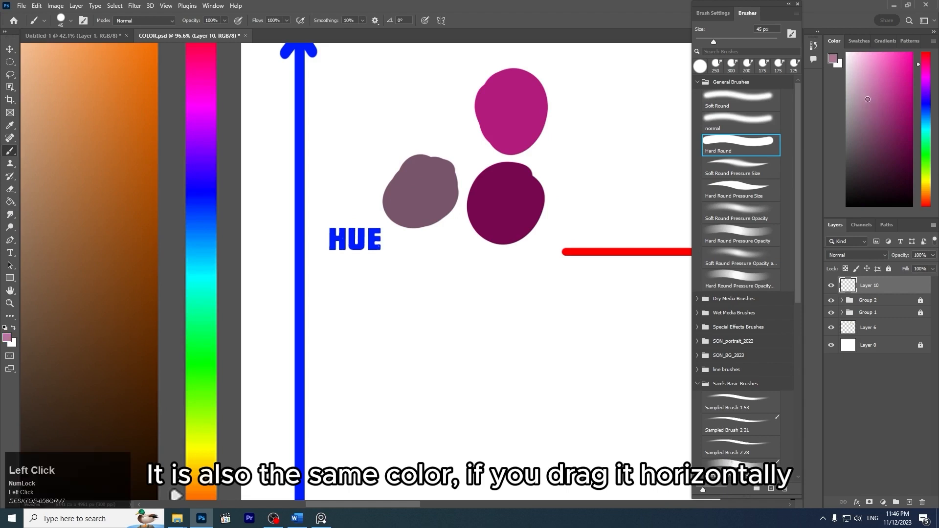
mouse_move(463, 126)
left_mouse_down()
mouse_move(421, 93)
mouse_move(430, 83)
mouse_move(415, 92)
mouse_move(448, 90)
mouse_move(440, 90)
mouse_move(450, 106)
mouse_move(437, 82)
mouse_move(441, 126)
mouse_move(413, 127)
mouse_move(434, 82)
left_mouse_up()
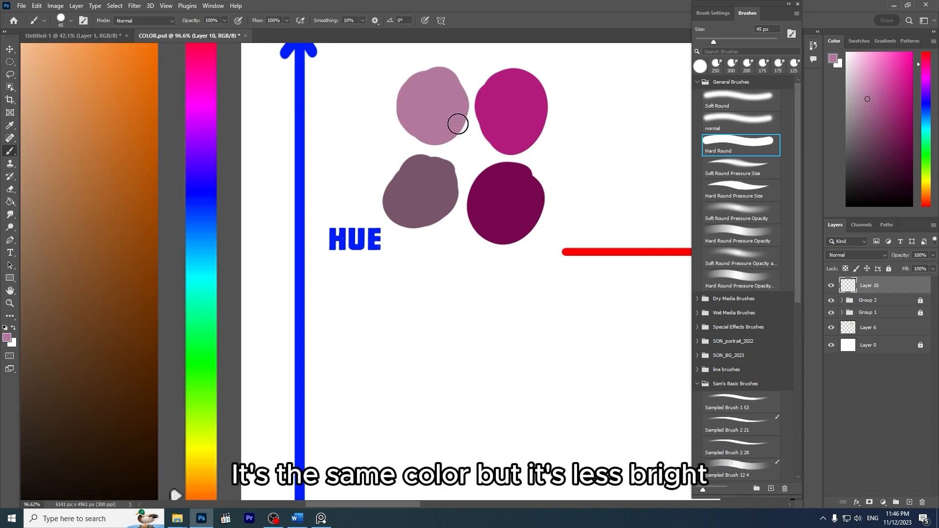
Step: Sample the muted purple, bright magenta and dark plum swatches to compare their positions in the colour field
left_click(424, 195, "alt")
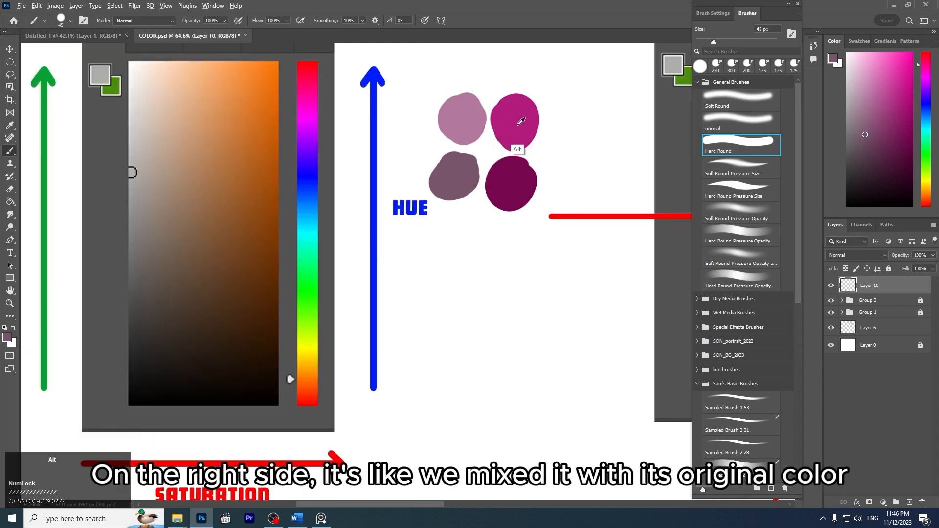
left_click(522, 121, "alt")
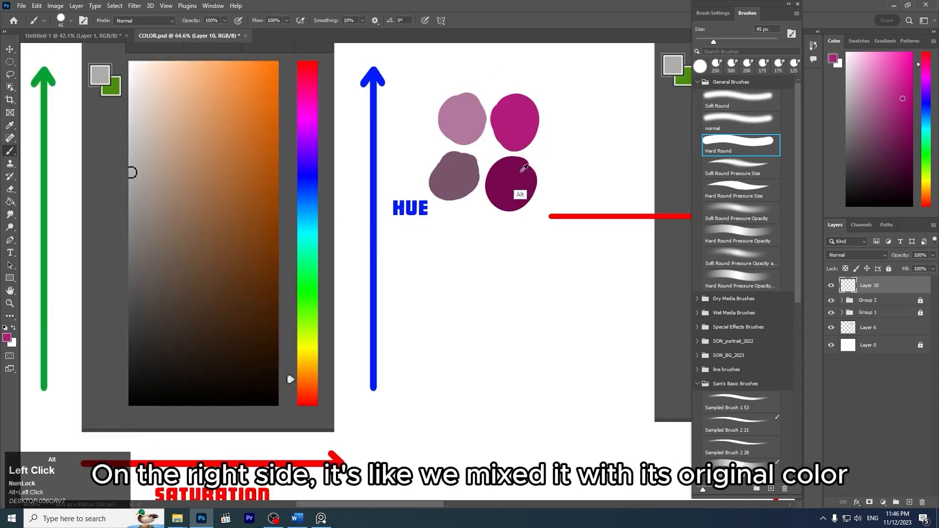
left_click(526, 112, "alt")
left_click(519, 177, "alt")
Step: Lasso around the four painted swatches, delete them, and clear the selection
left_click_drag(437, 226, 478, 205)
key("l")
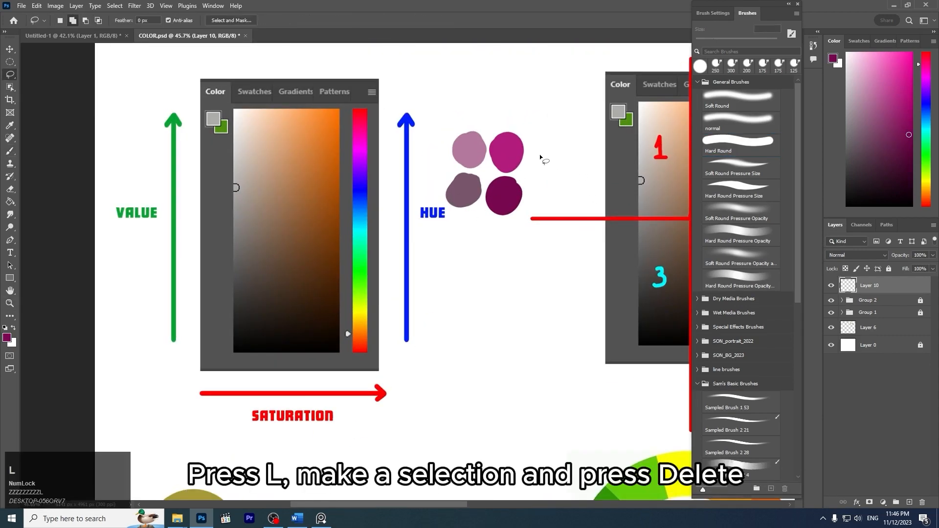
mouse_move(538, 115)
left_mouse_down()
mouse_move(425, 228)
mouse_move(525, 104)
left_mouse_up()
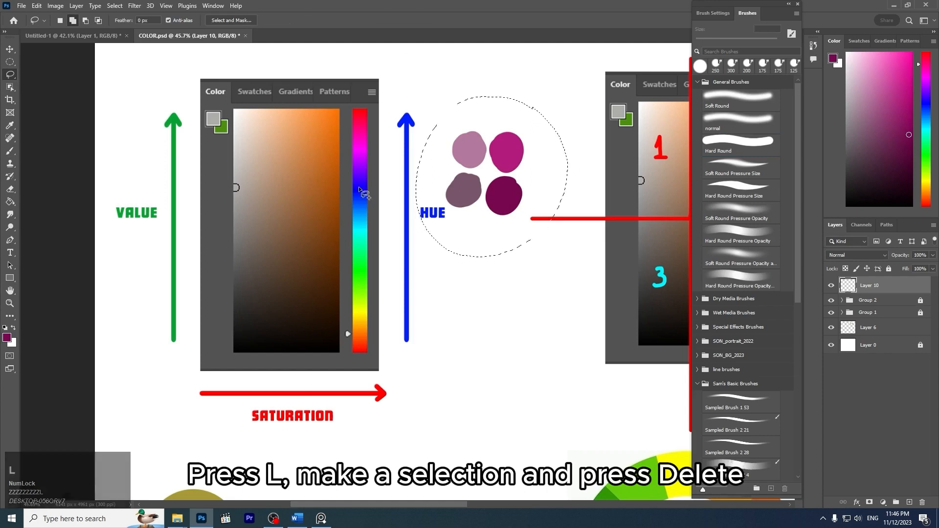
key("Delete")
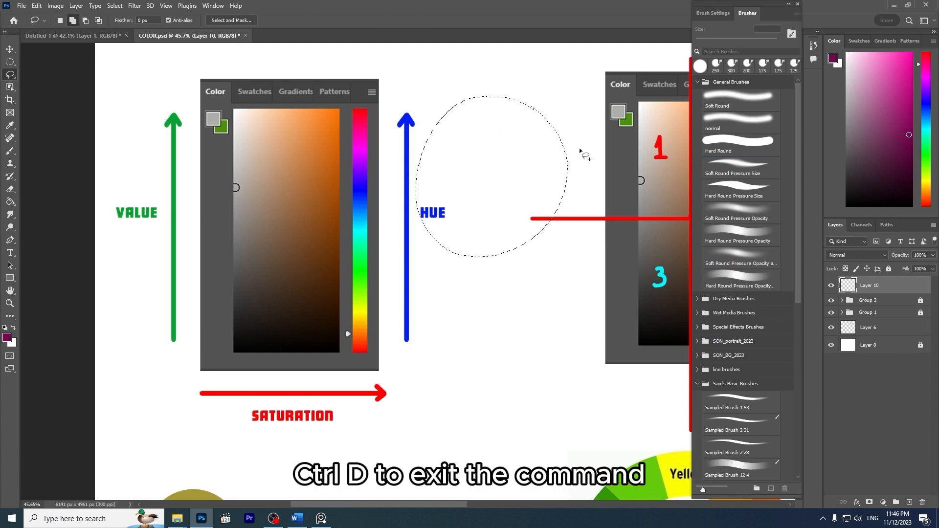
key("ctrl+d")
Step: Return to the Brush tool, reduce it to 35 px, and undo the trial marks on the hue strip
key("b")
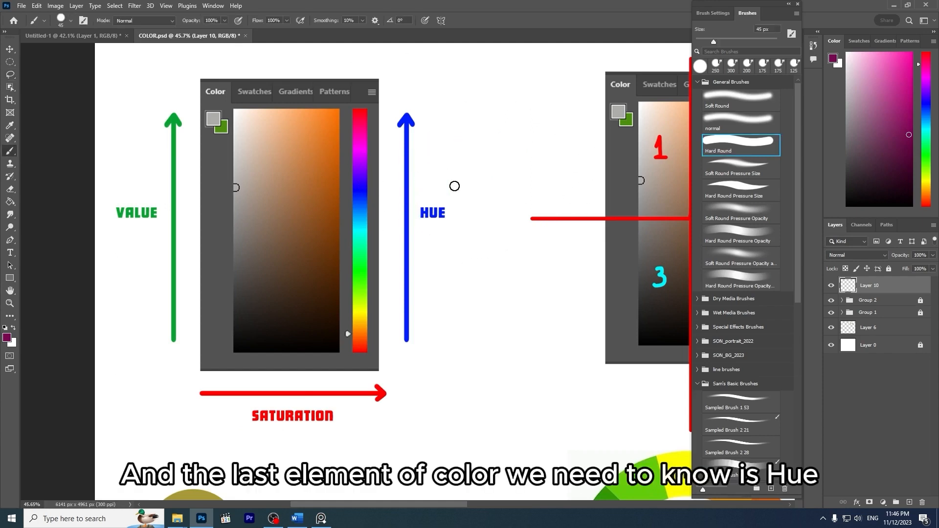
key("bracketleft")
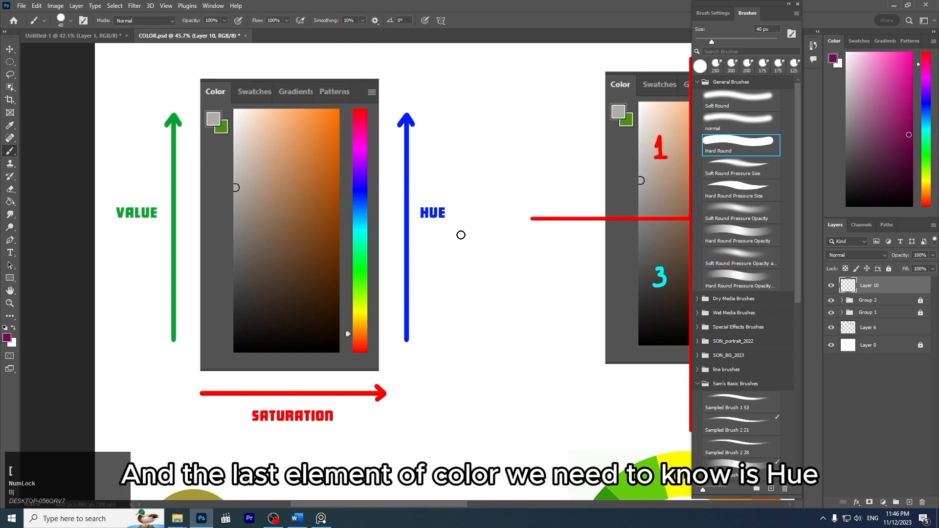
key("bracketleft")
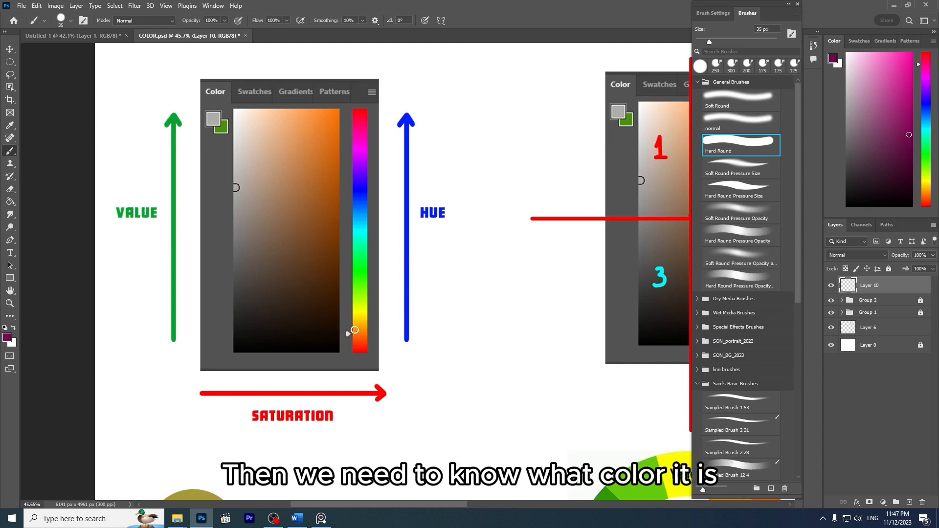
key("ctrl+z")
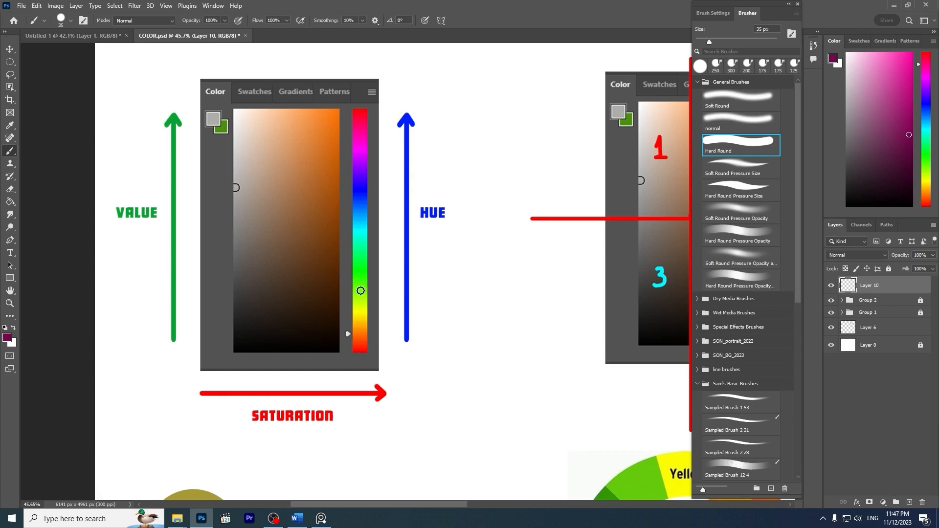
key("ctrl+z")
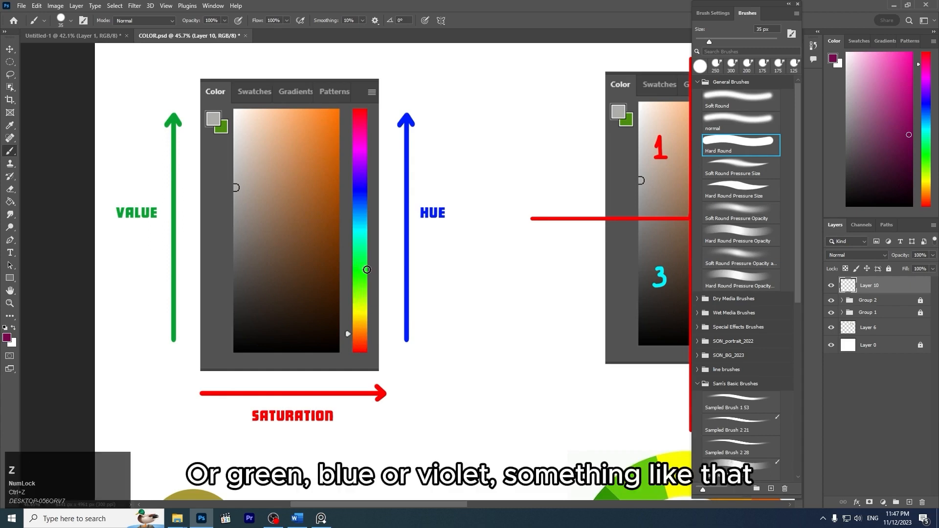
Step: Reduce the brush to 15 px, circle the magenta range on the first sample's hue strip, and undo the circle
key("bracketleft")
key("bracketleft")
key("bracketleft")
key("bracketleft")
mouse_move(362, 141)
left_mouse_down()
mouse_move(378, 156)
mouse_move(362, 143)
left_mouse_up()
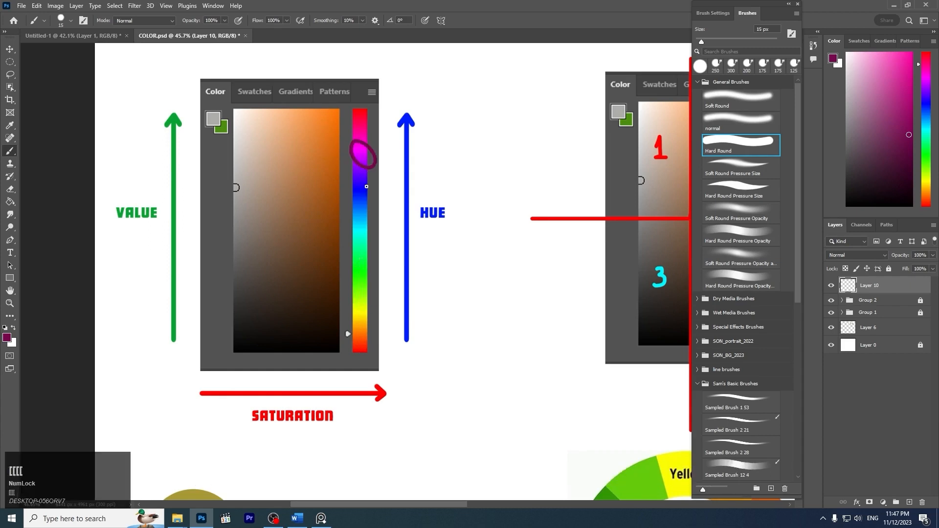
key("ctrl+z")
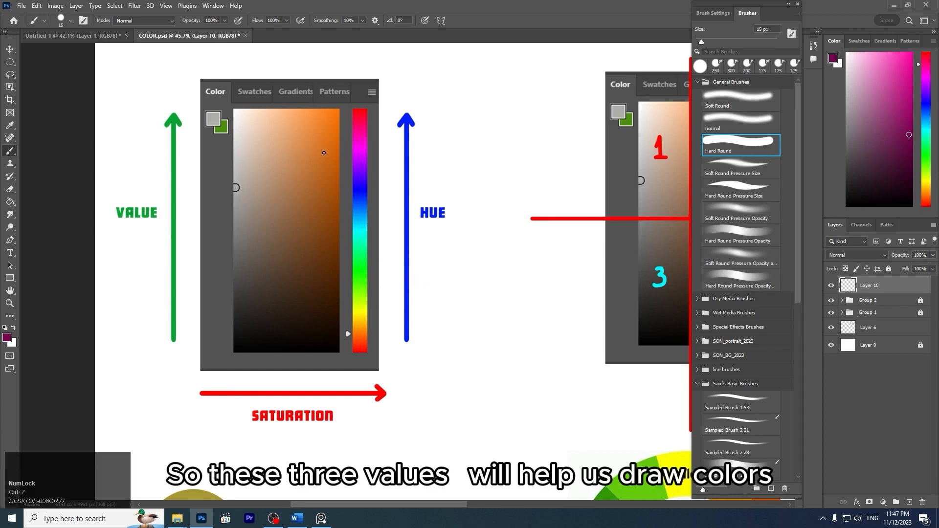
Step: Examine the second colour panel sample, divided by red lines into quadrants 1 to 4
key("space")
left_click_drag(507, 172, 332, 165)
key("z")
left_click_drag(534, 161, 456, 192)
key("space")
key("z")
key("space")
left_click_drag(473, 197, 506, 184)
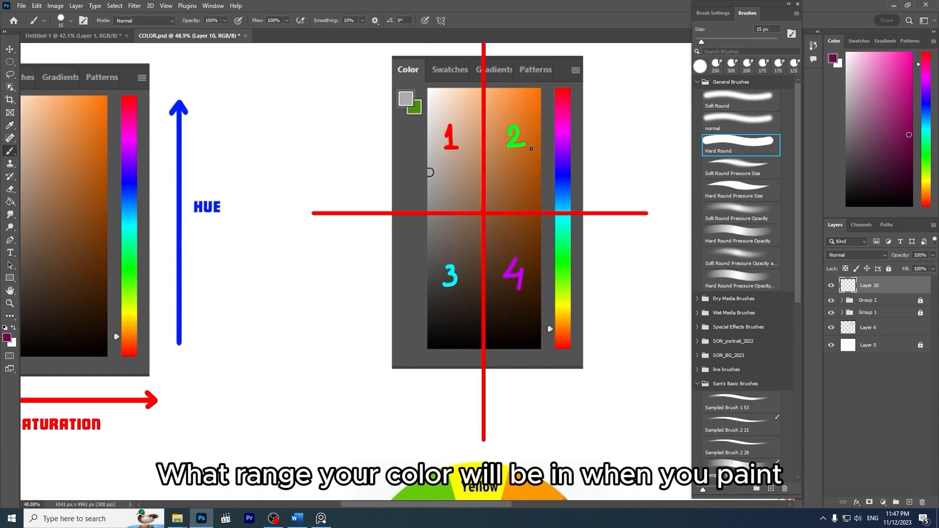
key("bracketright")
key("bracketright")
key("bracketright")
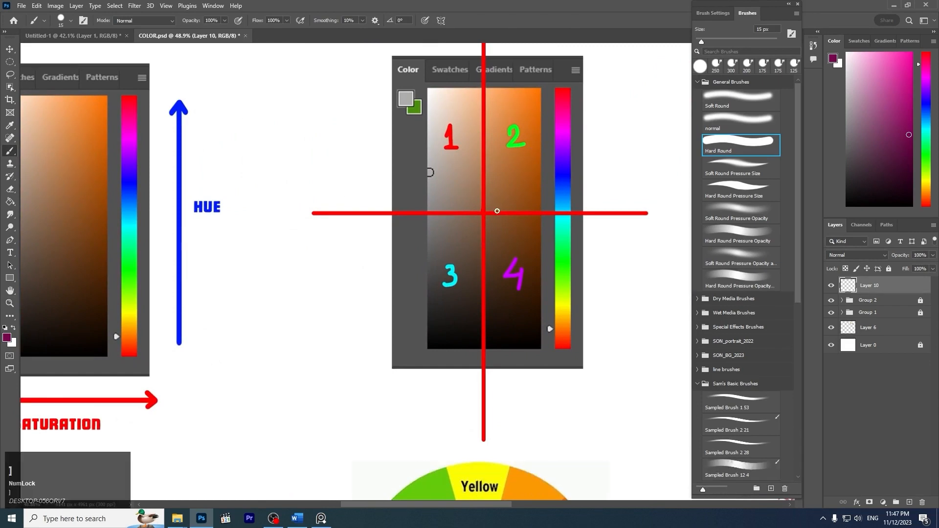
key("bracketleft")
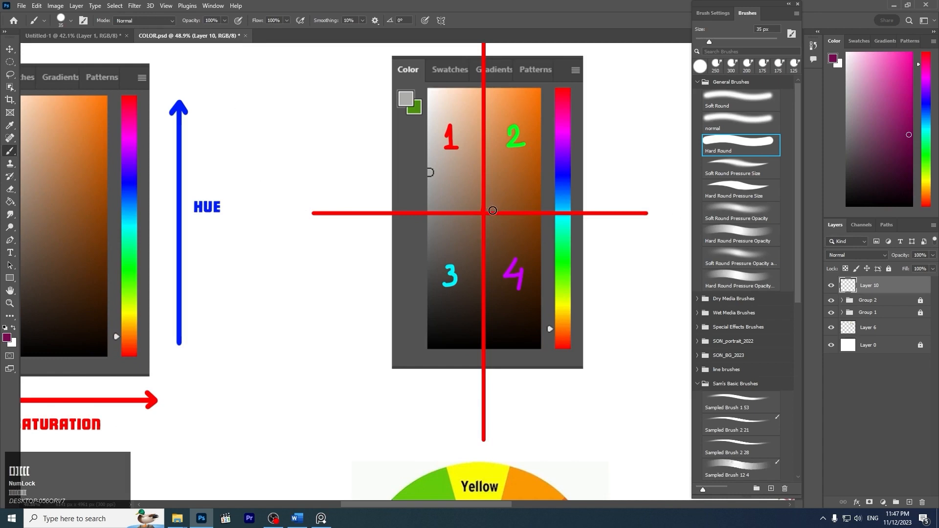
scroll(489, 210, "left", 2)
key("bracketleft")
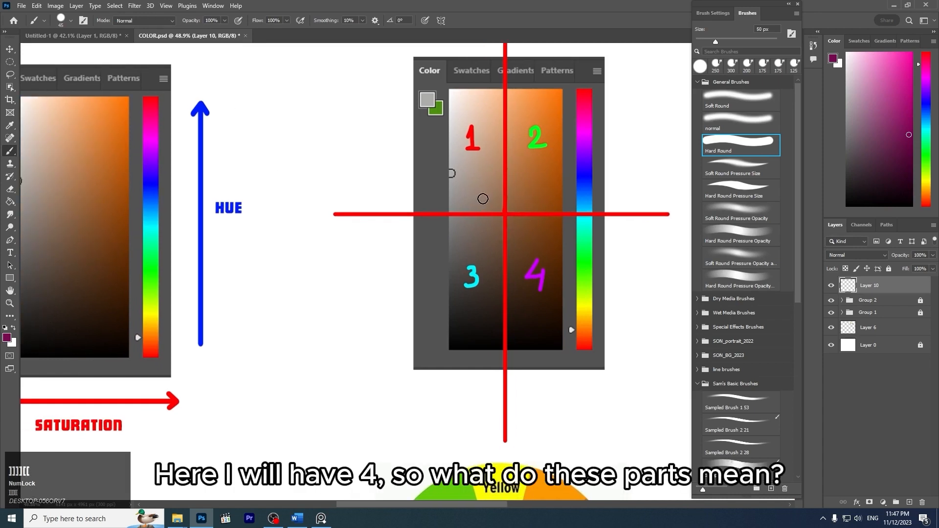
left_click_drag(460, 146, 486, 161)
left_click_drag(517, 126, 487, 166)
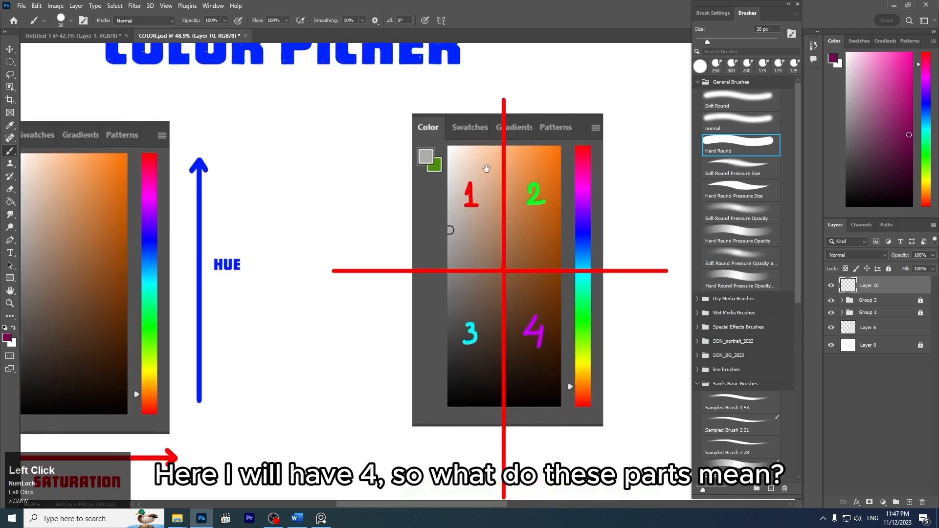
key("bracketleft")
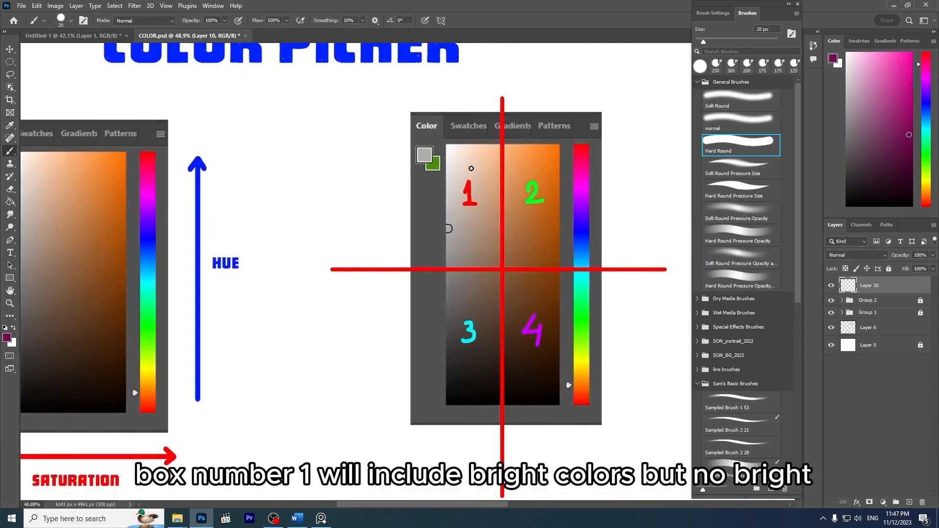
key("bracketleft")
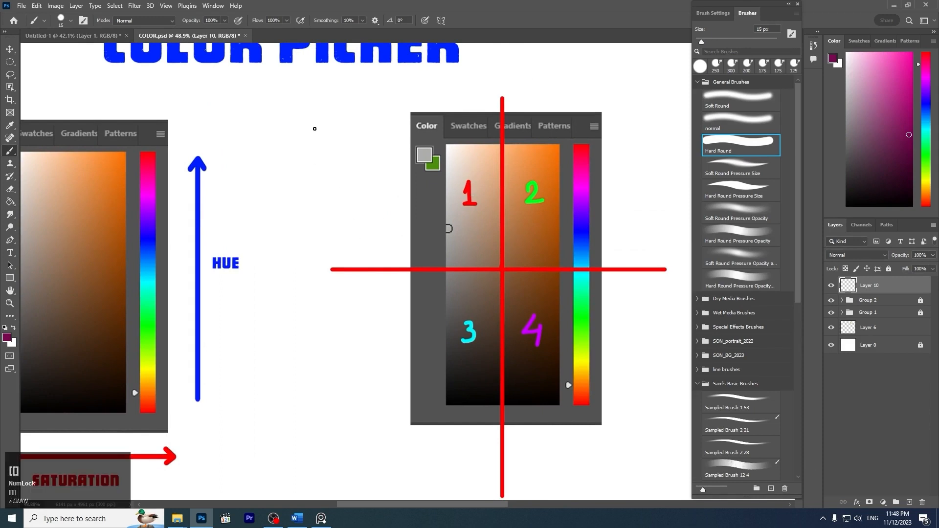
Step: Choose the Oil Pastel 1 brush at 15 px and handwrite "Sáng tái" beside quadrant 1 of the second colour panel sample
mouse_move(319, 157)
left_mouse_down()
mouse_move(317, 175)
mouse_move(306, 177)
mouse_move(334, 172)
mouse_move(333, 158)
mouse_move(351, 172)
left_mouse_up()
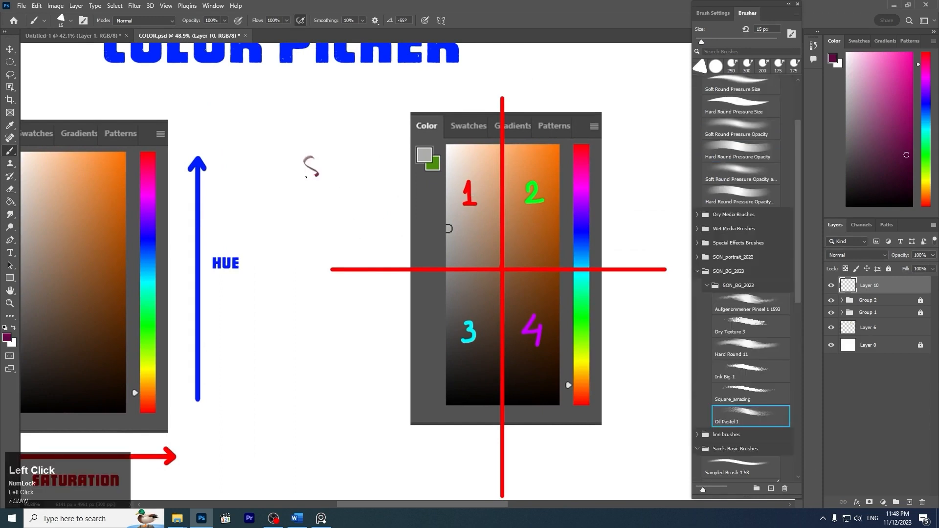
key("ctrl+z")
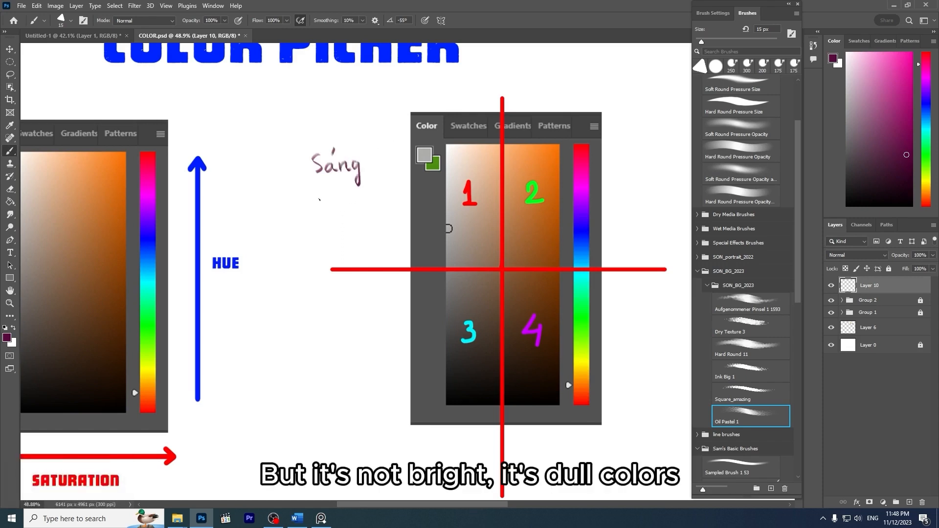
left_click_drag(323, 193, 324, 216)
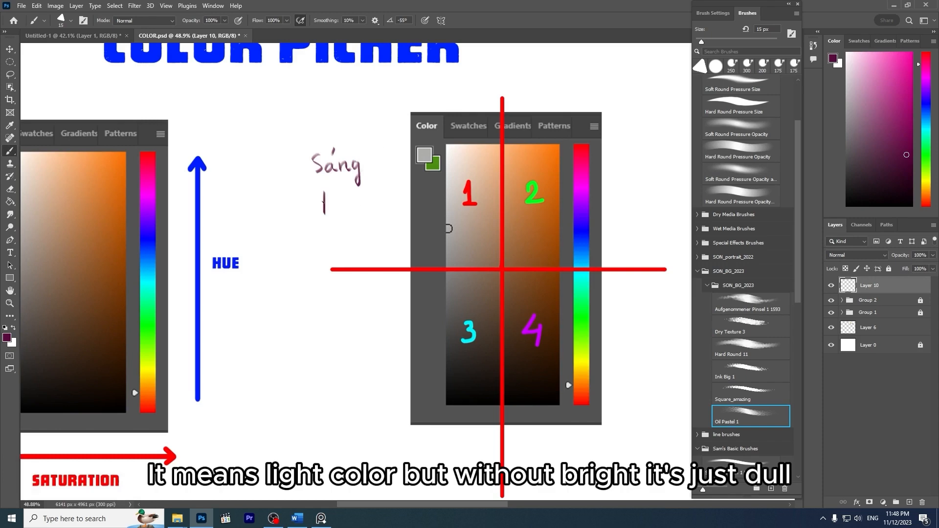
key("ctrl+z")
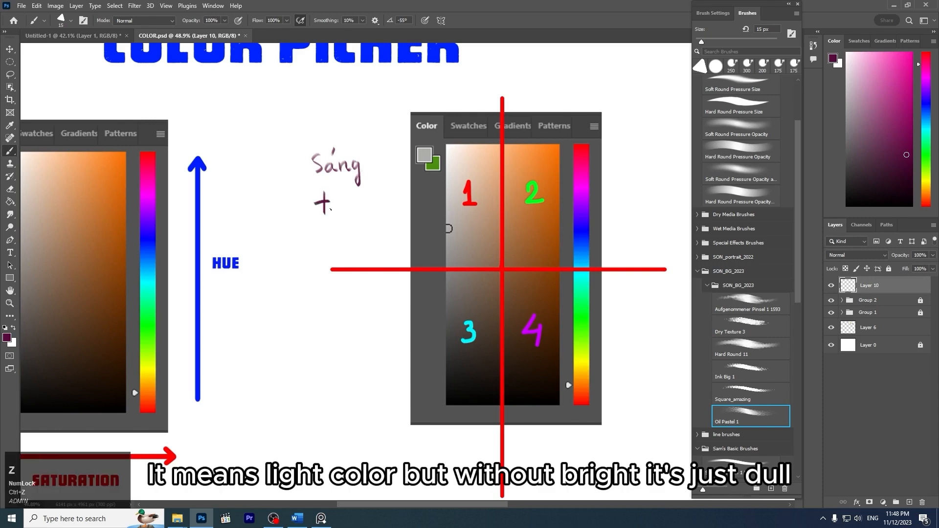
left_click_drag(338, 201, 340, 212)
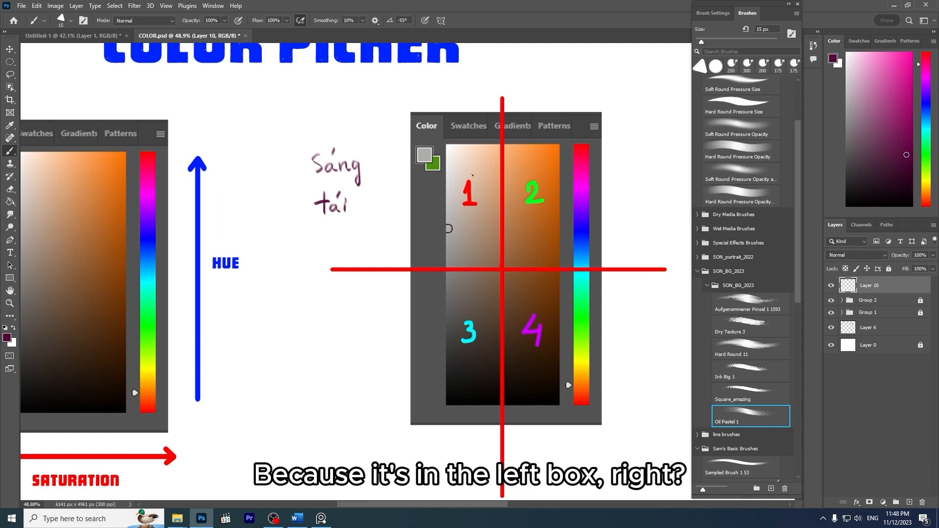
Step: Handwrite "Sáng tươi" beside quadrant 2 and "Tối tái" beside quadrant 3
left_click_drag(472, 176, 410, 175)
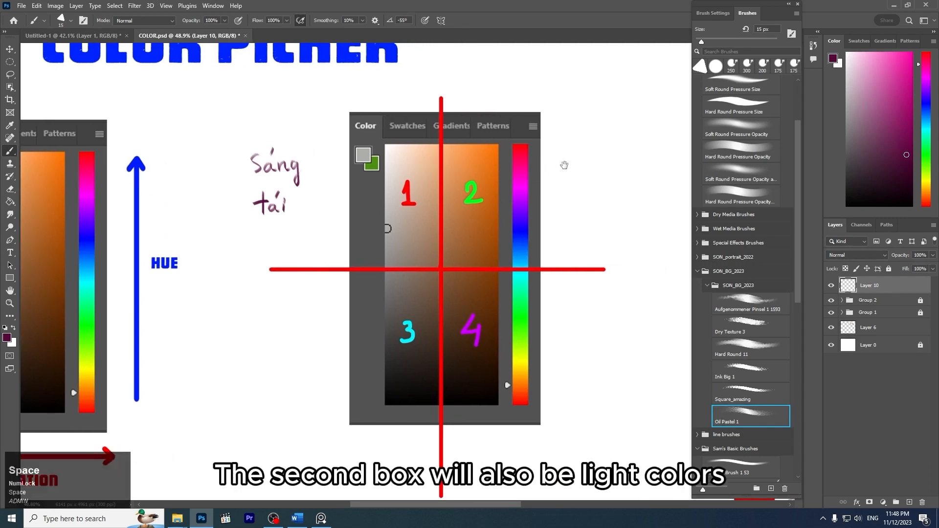
mouse_move(564, 165)
left_mouse_down()
mouse_move(548, 165)
mouse_move(554, 156)
left_mouse_up()
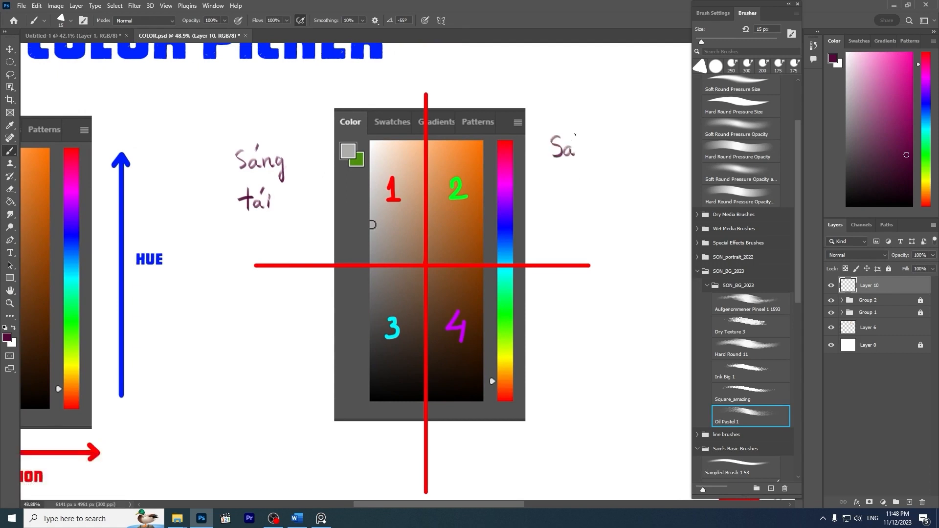
left_click_drag(597, 155, 598, 167)
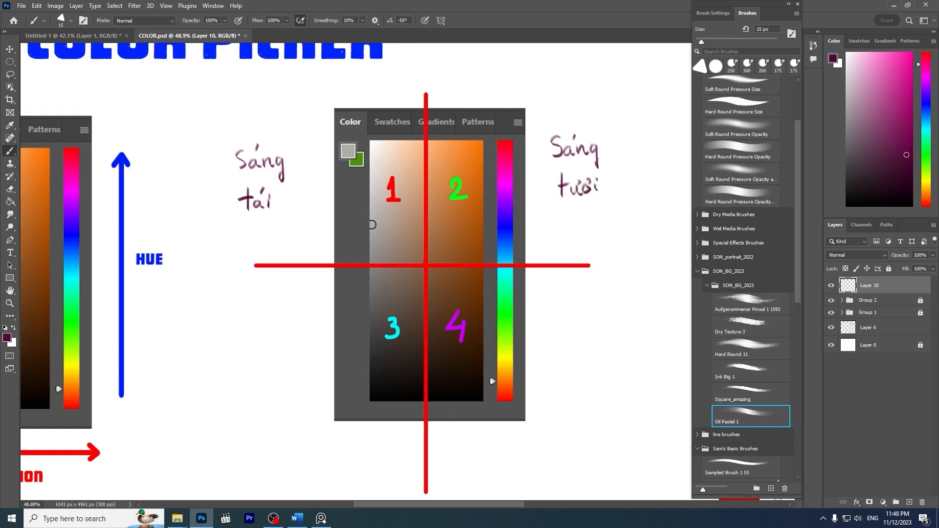
left_click_drag(504, 267, 536, 217)
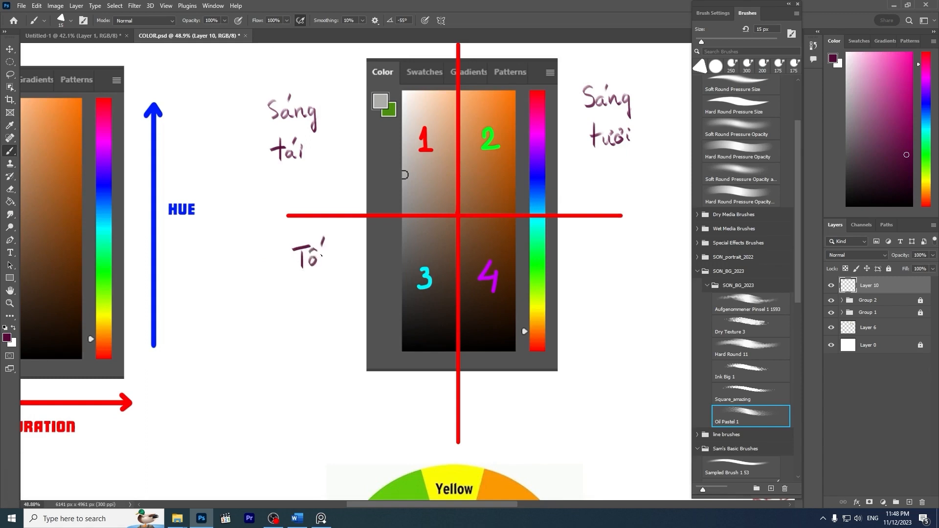
left_click_drag(295, 301, 319, 309)
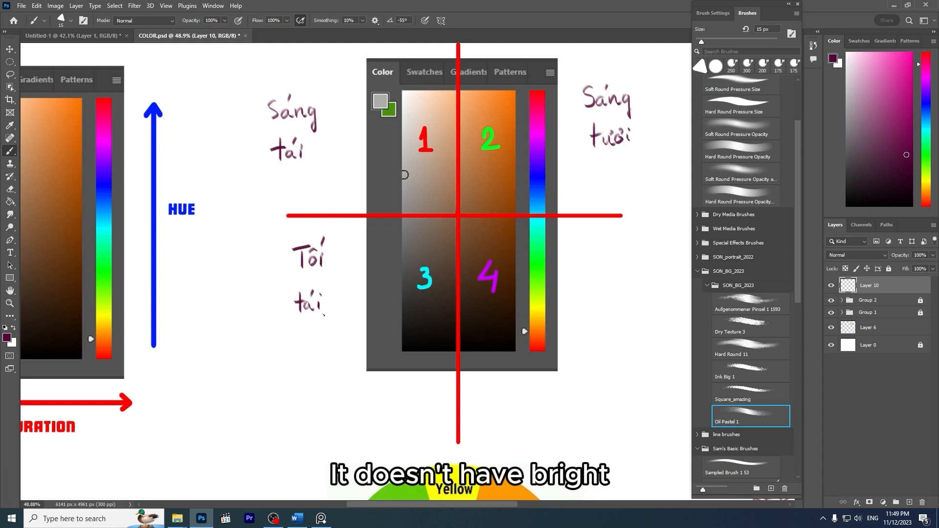
Step: Handwrite "Tối tươi" beside quadrant 4, and undo the ellipse sketched around the crossing of the red lines
key("space")
mouse_move(604, 250)
left_mouse_down()
mouse_move(540, 260)
mouse_move(552, 241)
mouse_move(552, 266)
mouse_move(578, 251)
left_mouse_up()
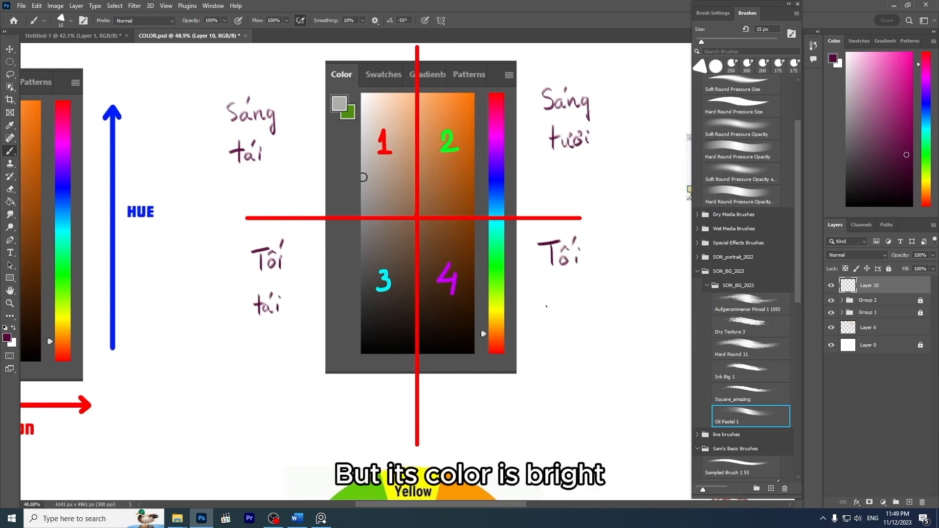
left_click_drag(547, 294, 559, 293)
left_click_drag(561, 292, 568, 297)
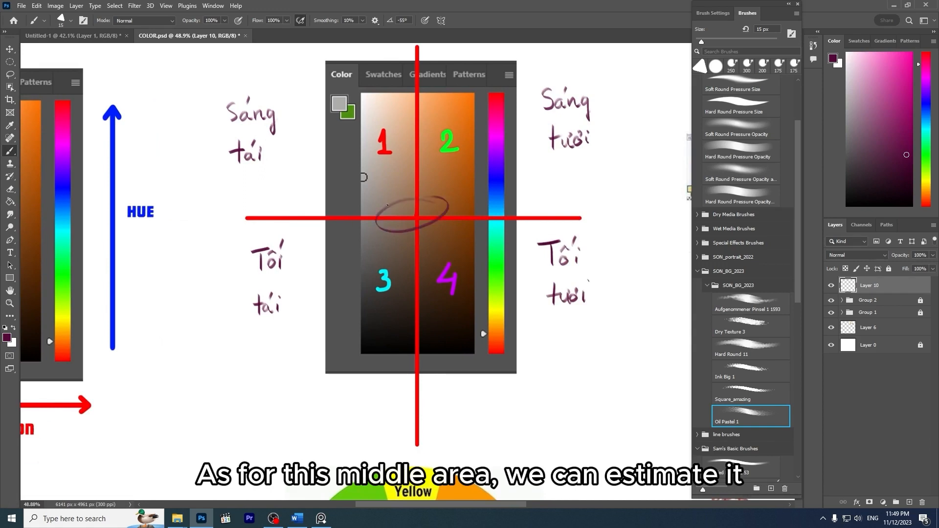
key("ctrl+z")
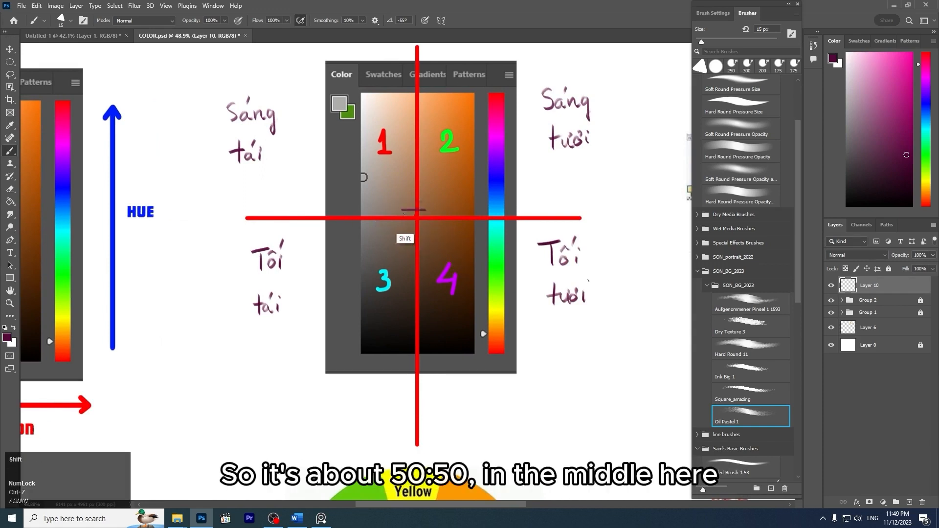
Step: Switch to the Hard Round brush and set its size to 250 px for painting beside the olive circle
key("z")
mouse_move(491, 202)
left_mouse_down()
mouse_move(455, 190)
mouse_move(478, 204)
left_mouse_up()
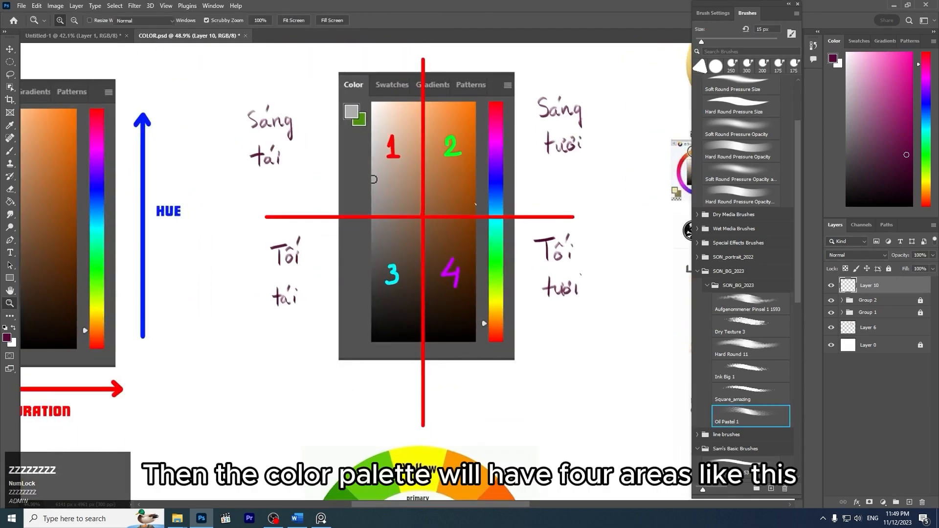
key("space")
left_click_drag(449, 244, 401, 264)
key("z")
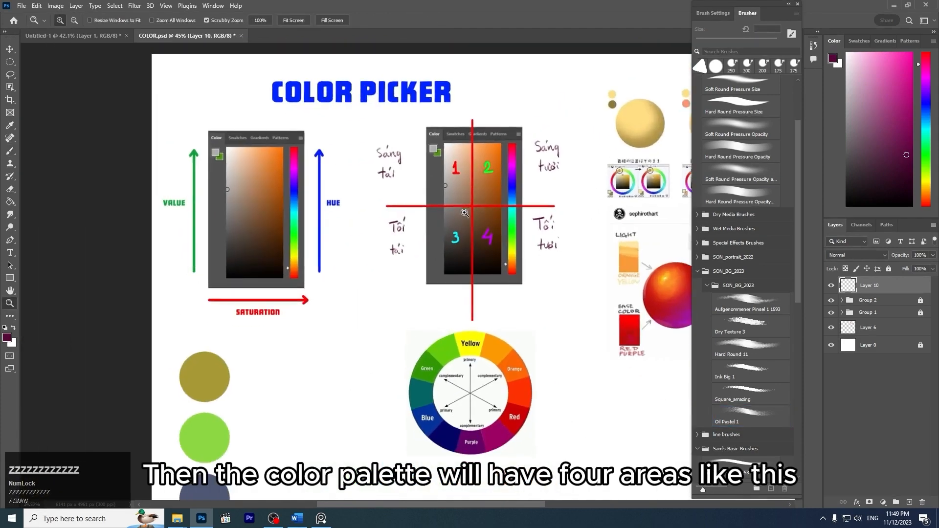
key("space")
left_click_drag(396, 359, 449, 322)
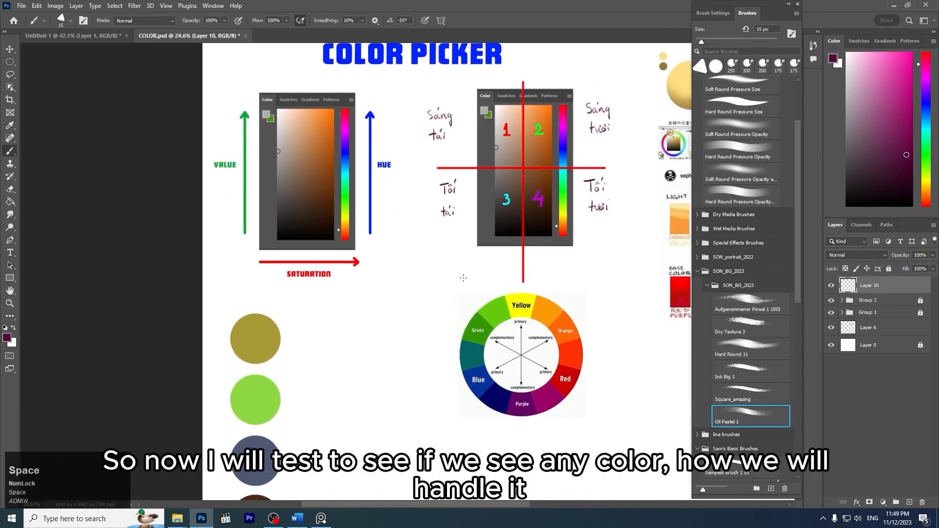
key("b")
key("bracketright")
key("bracketright")
key("bracketright")
key("bracketright")
key("bracketright")
key("bracketright")
key("bracketright")
key("bracketright")
key("bracketright")
key("bracketright")
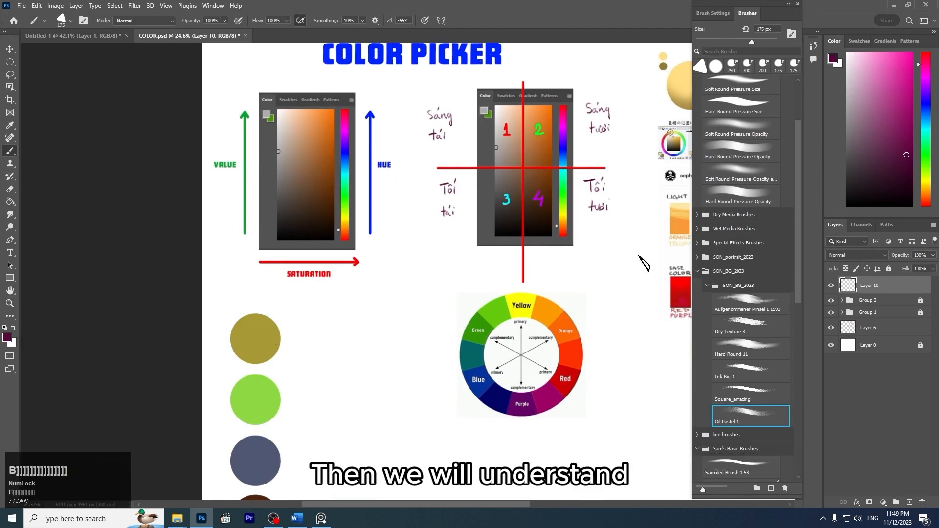
key("space")
left_click_drag(405, 252, 421, 245)
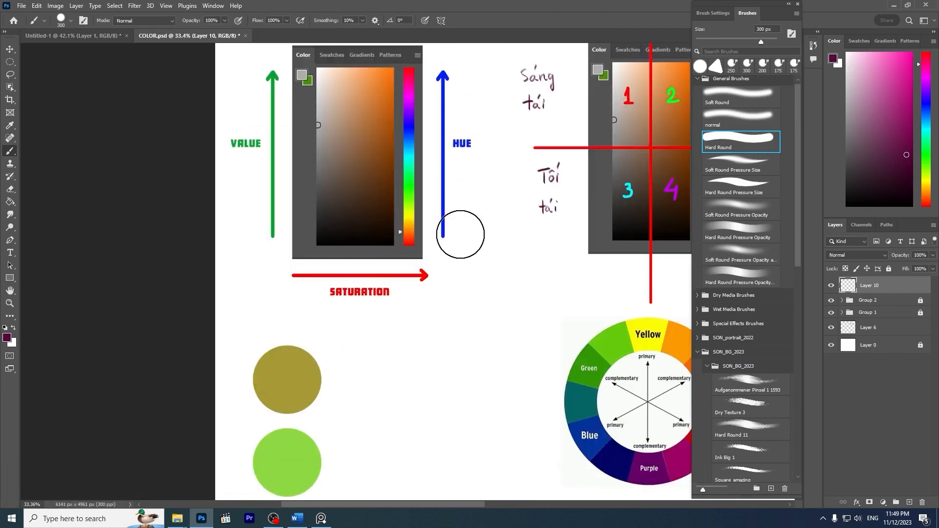
key("bracketleft")
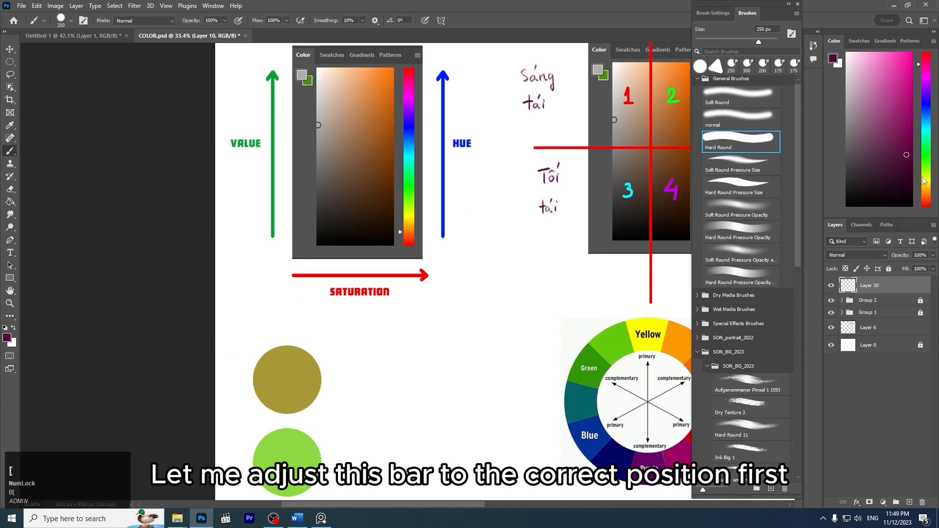
Step: Set the foreground hue to yellow and raise its brightness to a saturated olive close to the first circle
mouse_move(924, 181)
left_mouse_down()
mouse_move(926, 147)
mouse_move(924, 168)
left_mouse_up()
left_click_drag(924, 167, 924, 174)
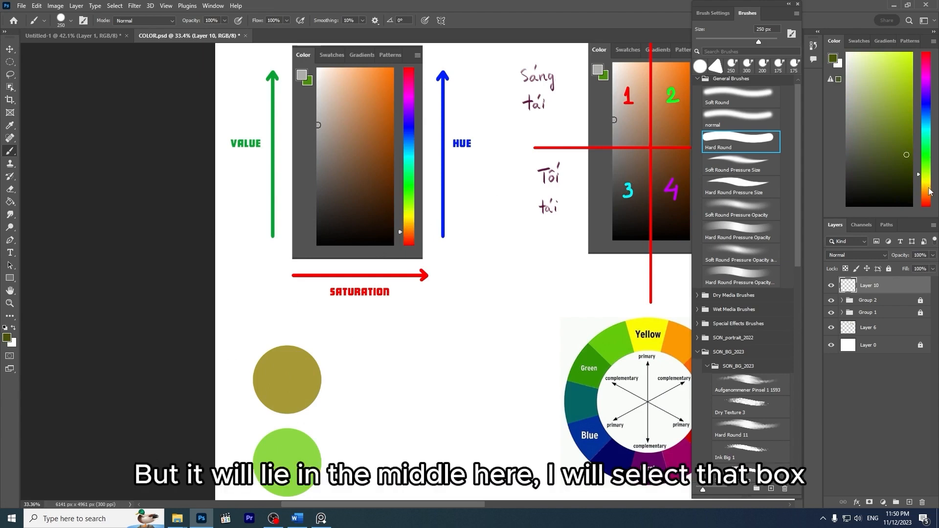
left_click_drag(930, 192, 930, 187)
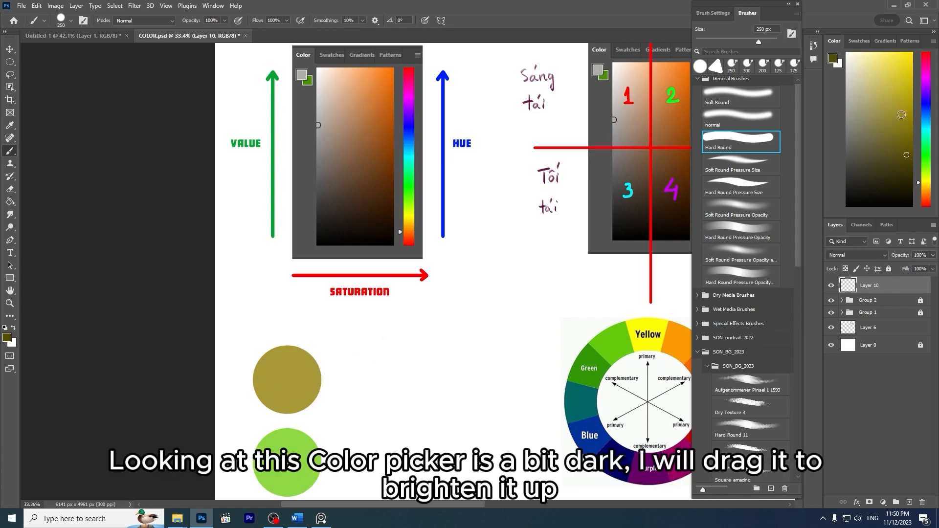
left_click_drag(905, 127, 905, 108)
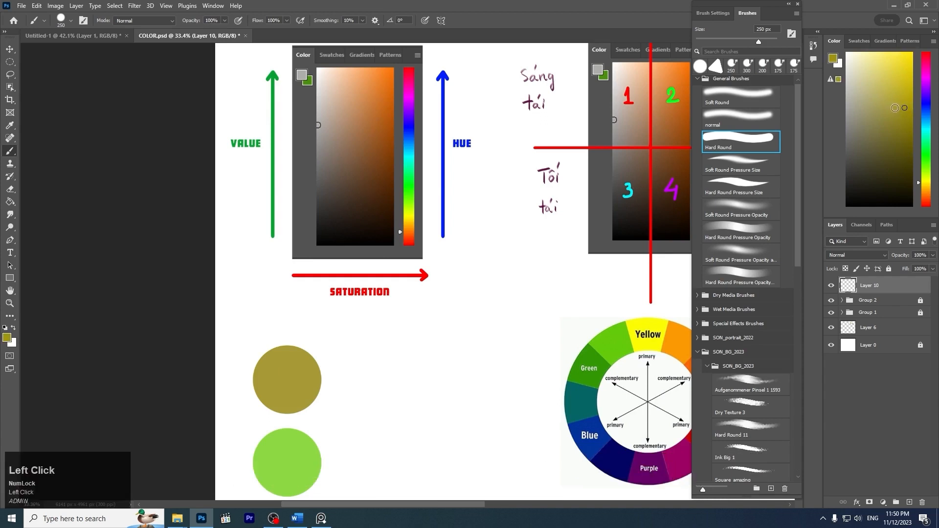
Step: Paint a trial olive swatch beside the first circle, undo it, and repaint the swatch in a duller khaki
left_click_drag(373, 382, 372, 370)
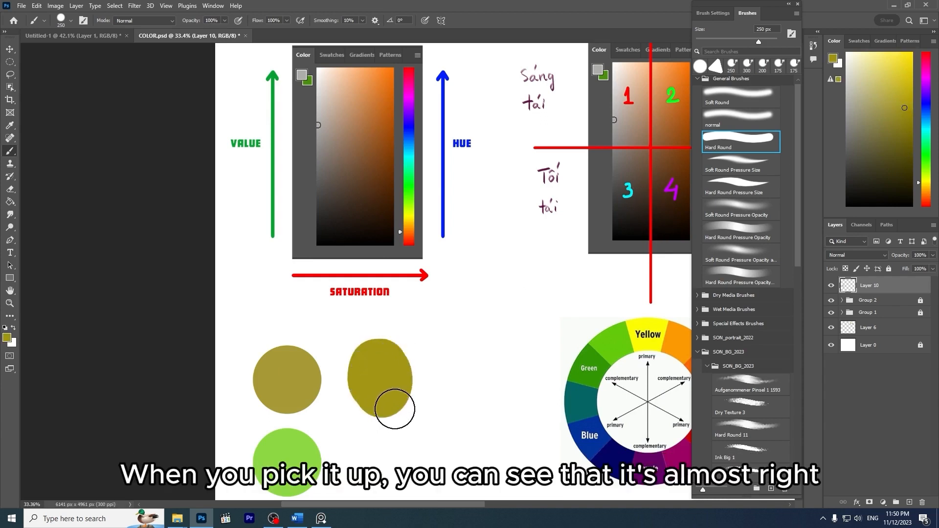
key("ctrl+z")
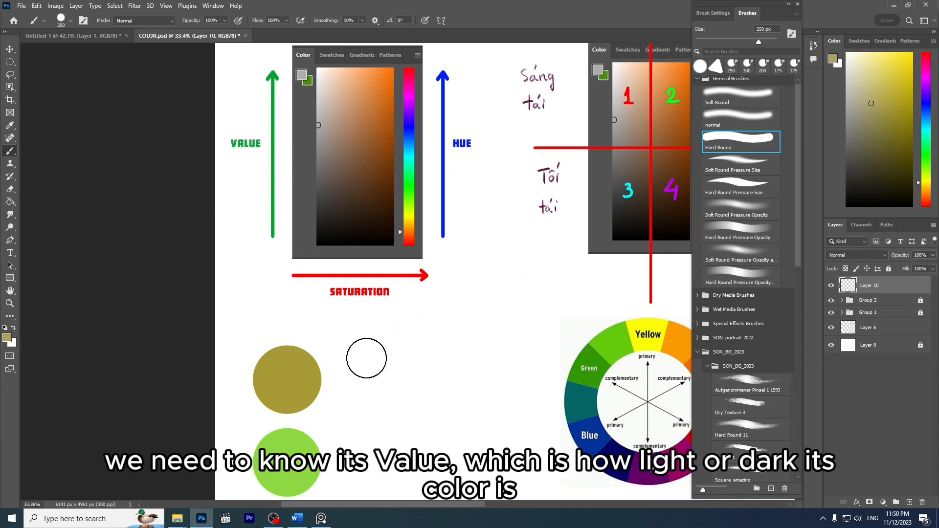
mouse_move(364, 360)
left_mouse_down()
mouse_move(357, 364)
mouse_move(377, 377)
mouse_move(352, 371)
mouse_move(385, 370)
mouse_move(357, 374)
mouse_move(372, 370)
left_mouse_up()
key("ctrl+z")
key("ctrl+z")
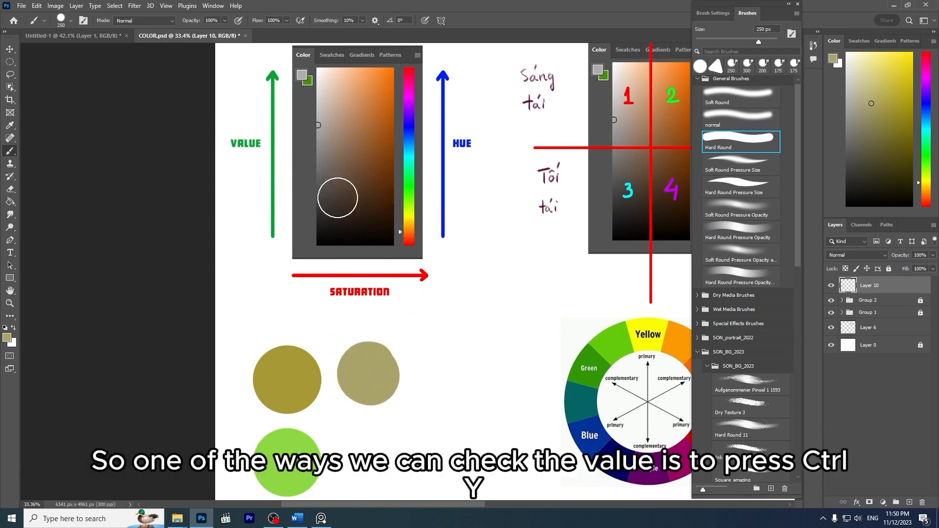
Step: Configure a custom proof condition that simulates Working Gray - Dot Gain 20% for checking values in grayscale, and return to the Brush tool
key("ctrl+y")
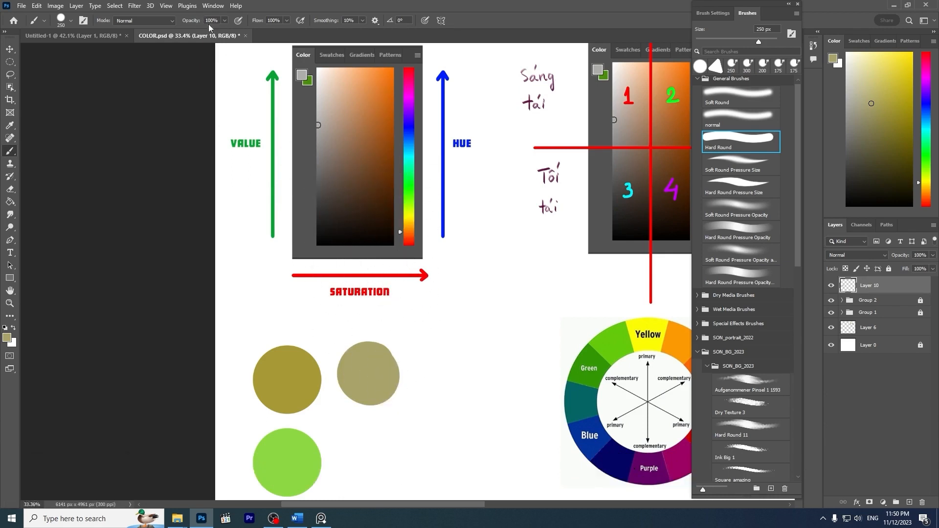
left_click(167, 6)
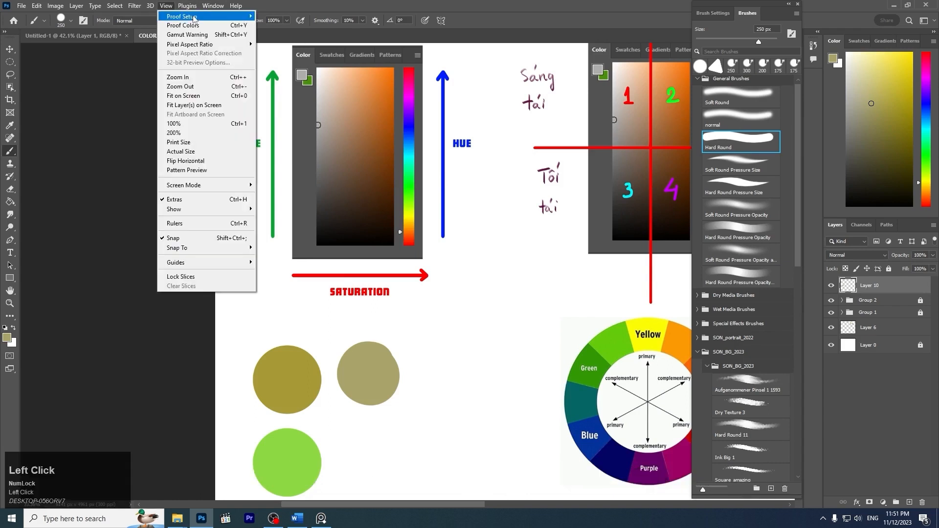
mouse_move(197, 19)
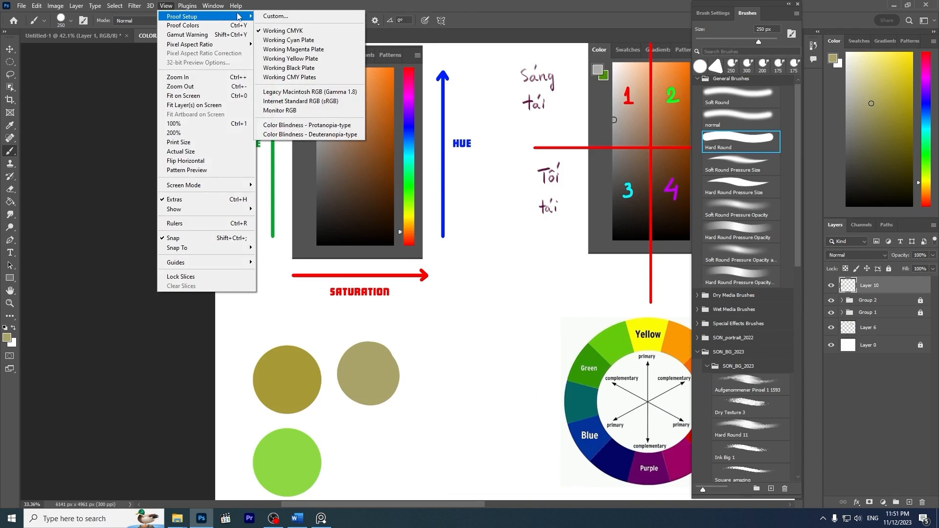
left_click(293, 18)
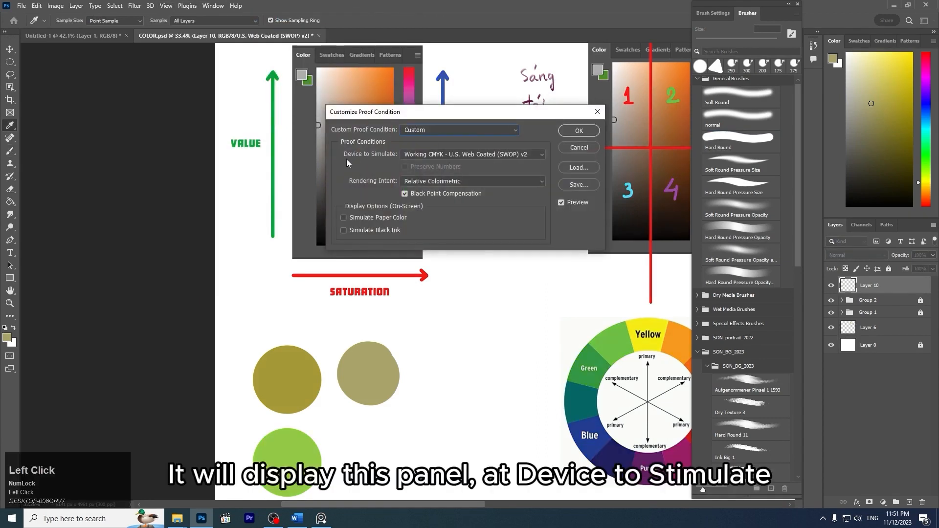
left_click(471, 156)
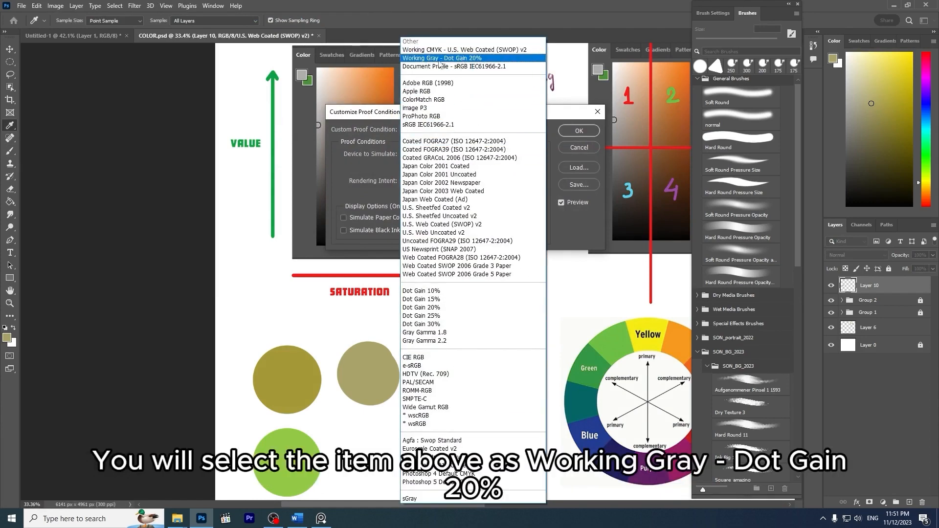
left_click(486, 62)
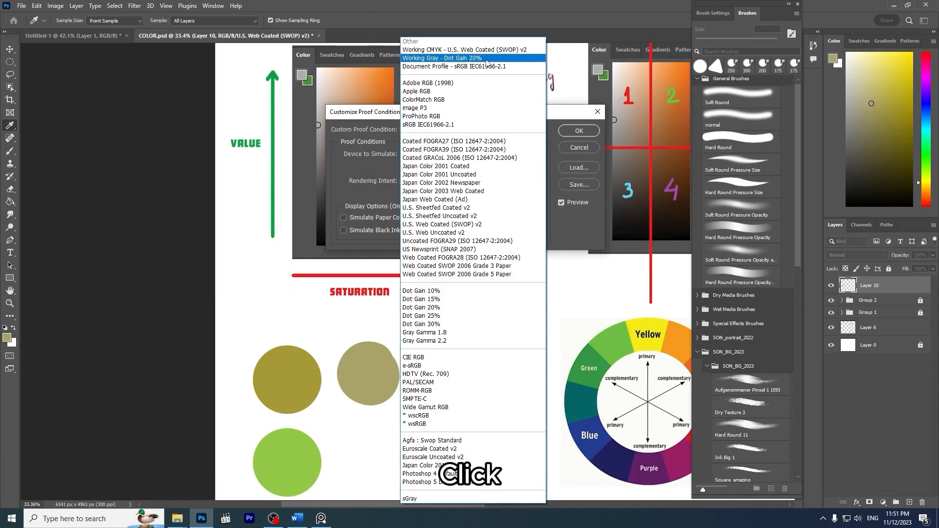
left_click(489, 62)
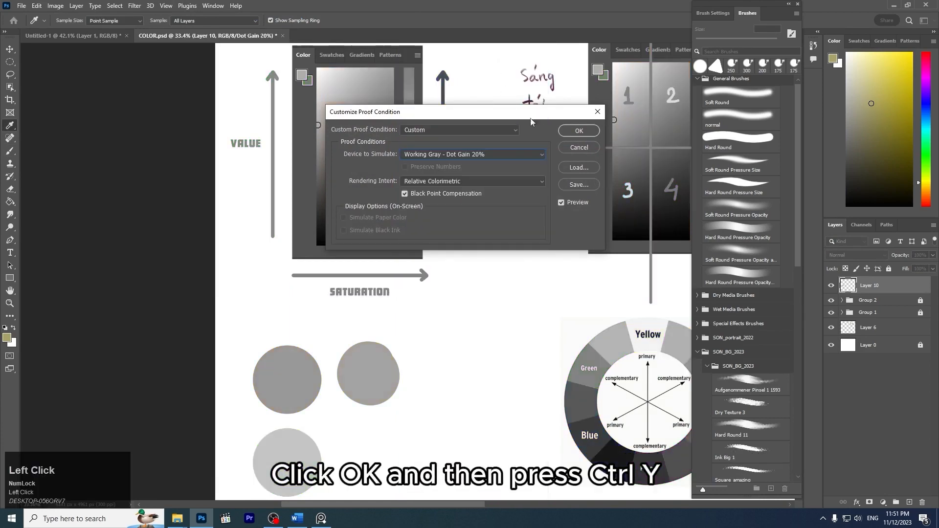
left_click(579, 131)
key("b")
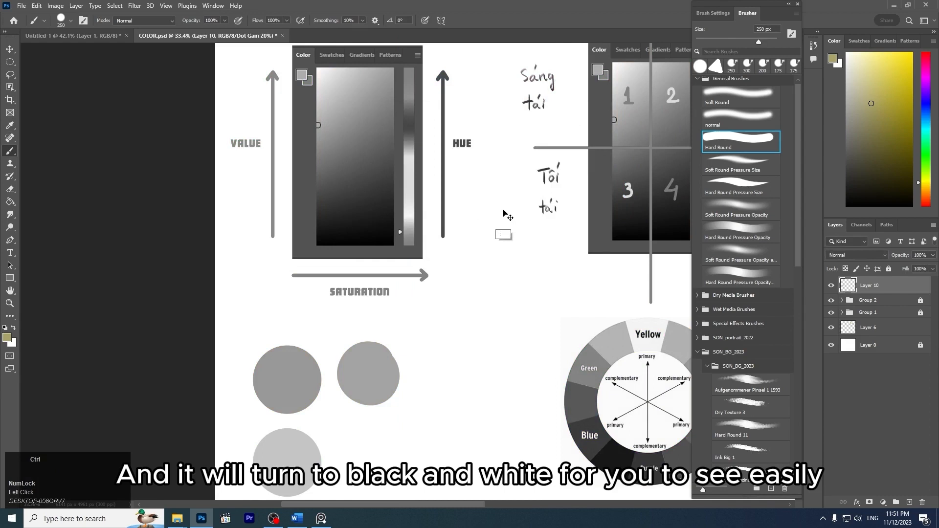
Step: Compare the swatches with the grayscale proof on and off, sampling the khaki swatch under the proof, and return to the color view
key("ctrl+y")
key("ctrl+y")
key("ctrl+y")
key("ctrl+y")
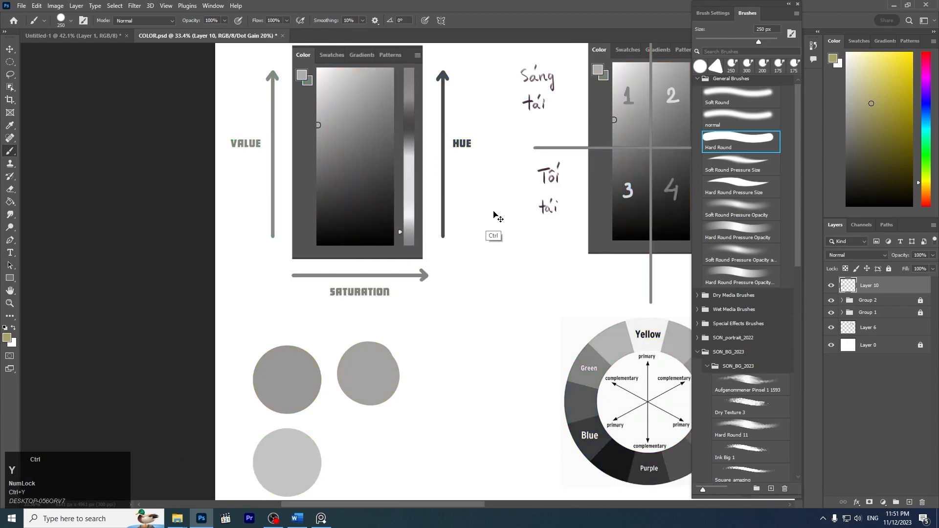
key("ctrl+y")
key("ctrl+y")
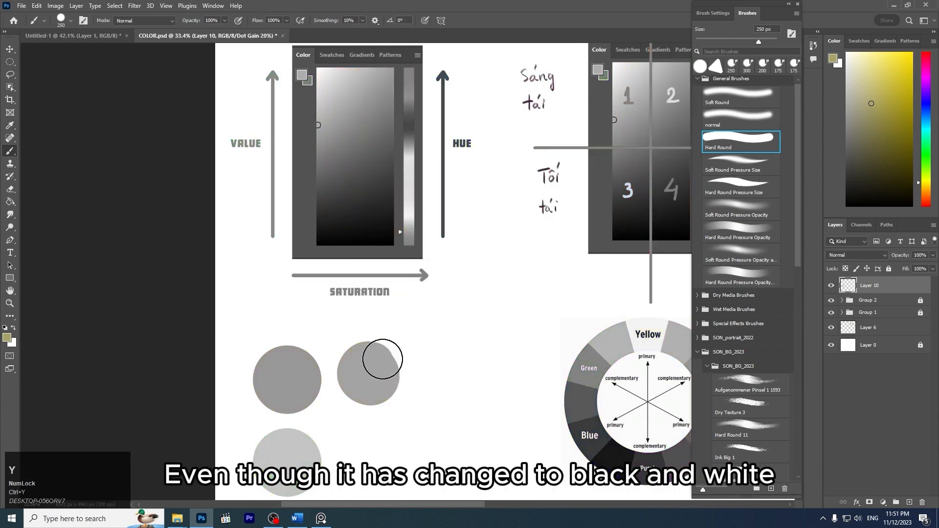
left_click(380, 356, "alt")
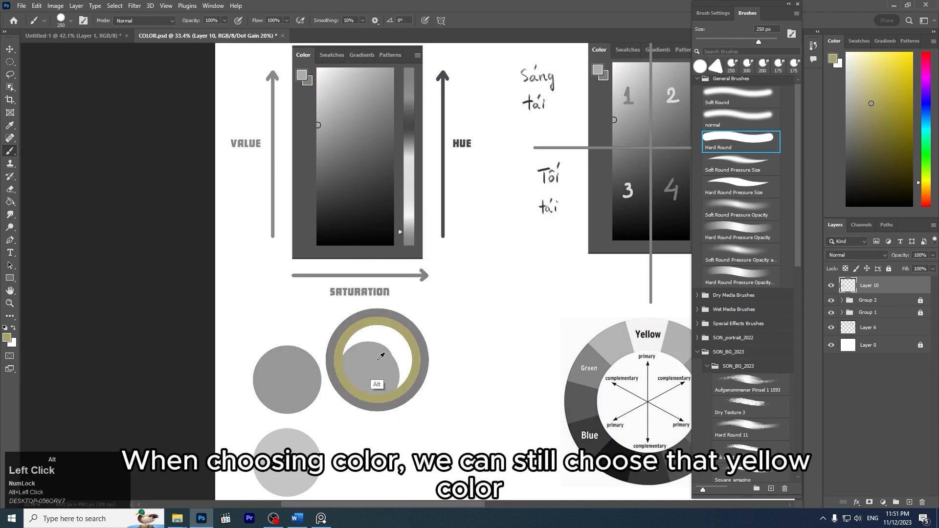
left_click(382, 365, "alt")
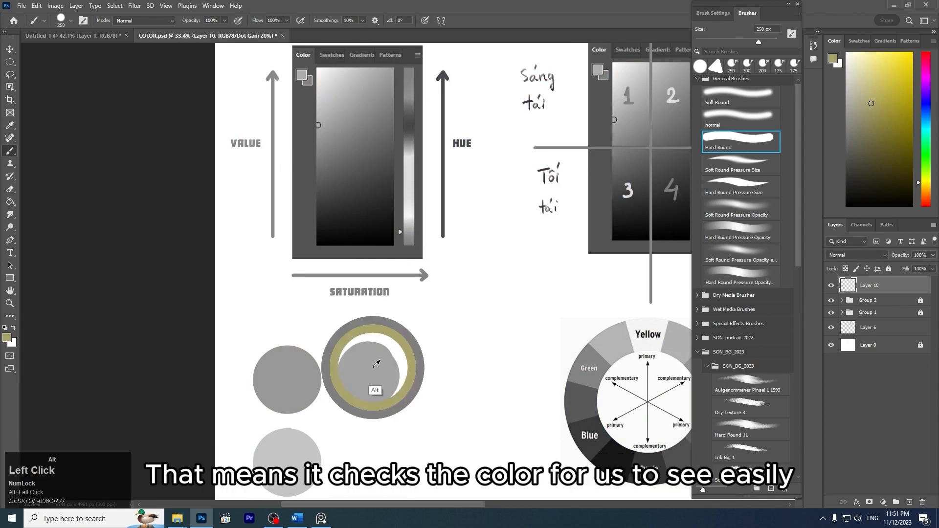
key("ctrl+y")
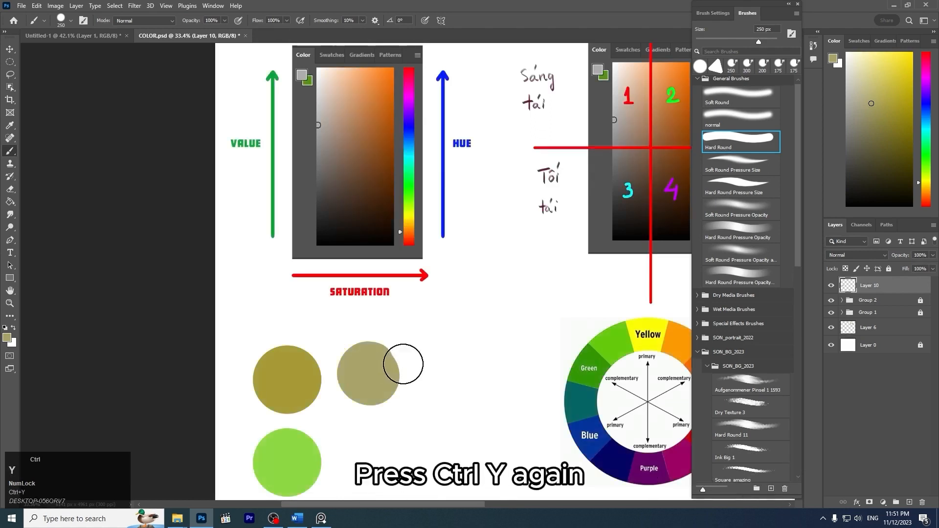
Step: Erase the khaki swatch and repaint it directly against the edge of the olive circle
key("grave")
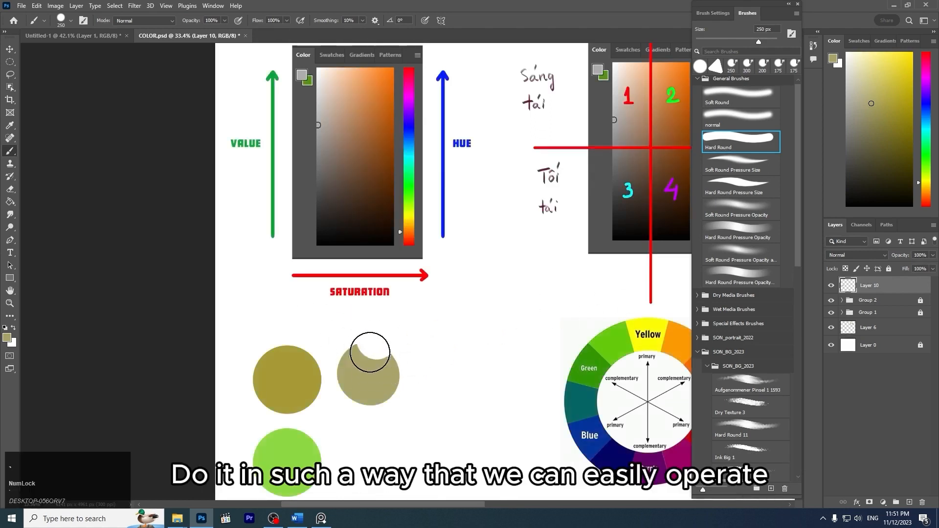
mouse_move(371, 352)
left_mouse_down()
mouse_move(362, 403)
mouse_move(398, 363)
left_mouse_up()
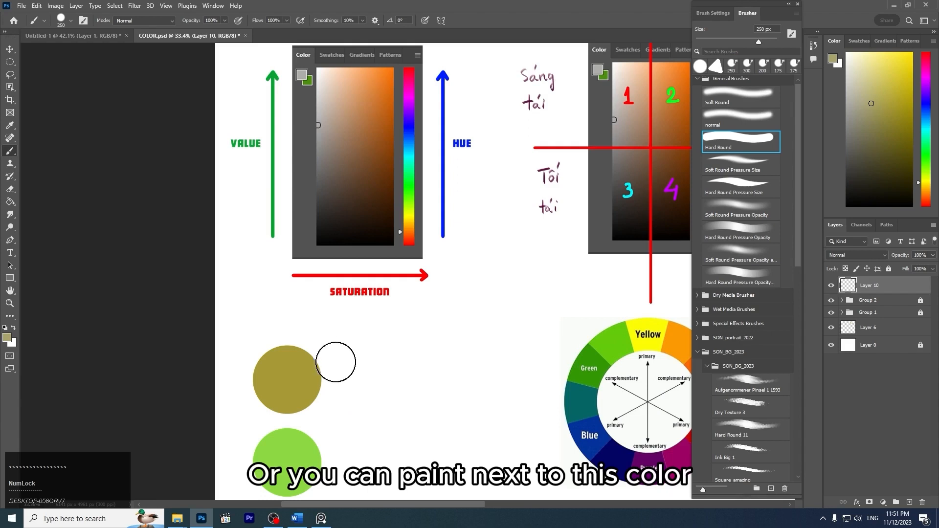
left_click_drag(336, 363, 335, 391)
key("ctrl+z")
mouse_move(336, 356)
left_mouse_down()
mouse_move(336, 383)
mouse_move(339, 352)
mouse_move(348, 381)
mouse_move(333, 413)
mouse_move(401, 338)
left_mouse_up()
key("z")
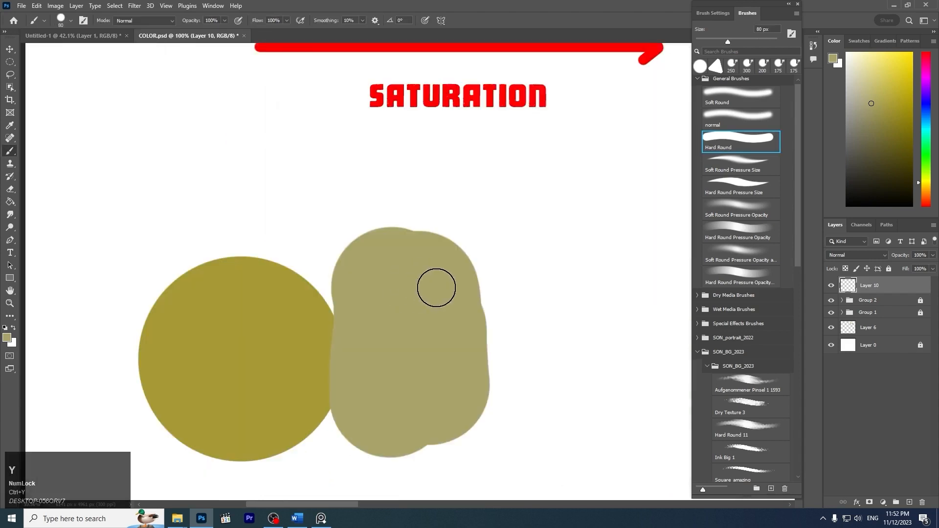
key("z")
left_click_drag(495, 253, 480, 223)
key("space")
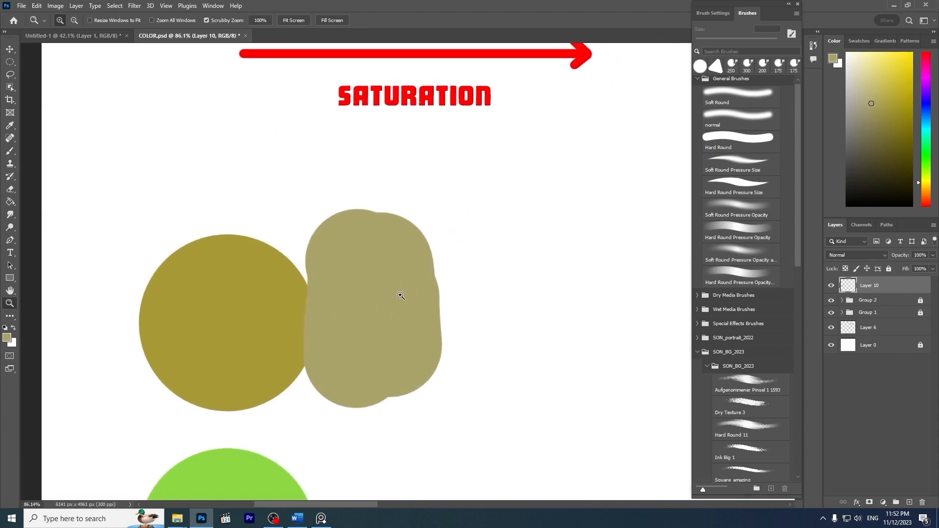
Step: Undo the khaki swatch, then try a stroke with a 150 px brush against the olive circle and undo it
key("ctrl+z")
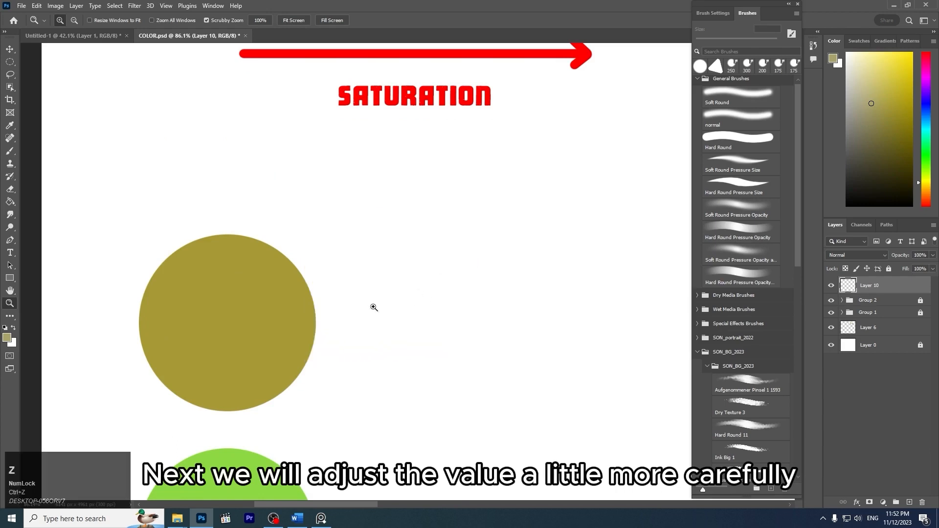
key("b")
key("bracketright")
key("bracketright")
key("bracketright")
key("bracketright")
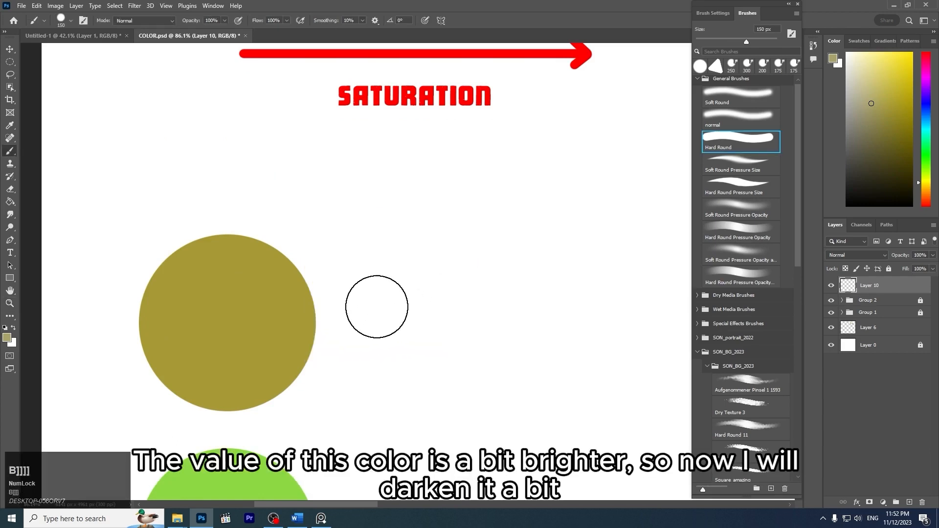
left_click_drag(342, 267, 331, 374)
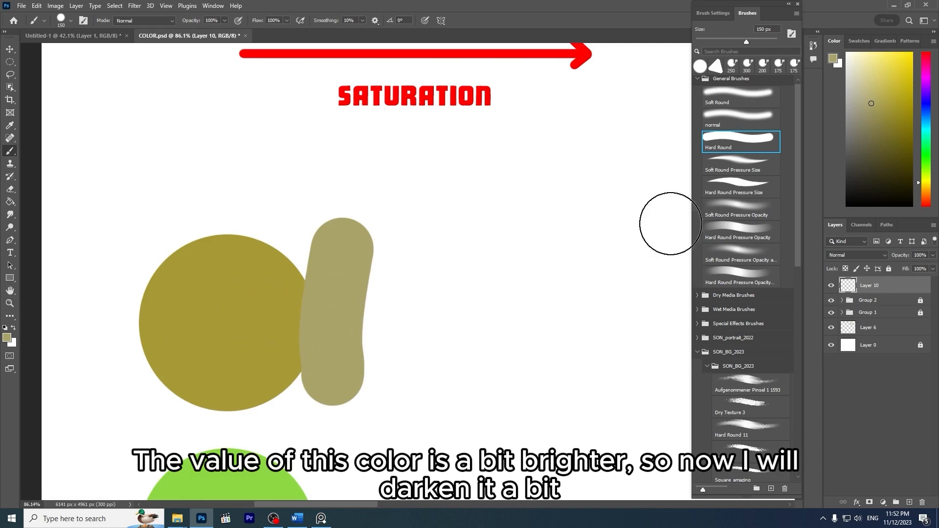
key("ctrl+z")
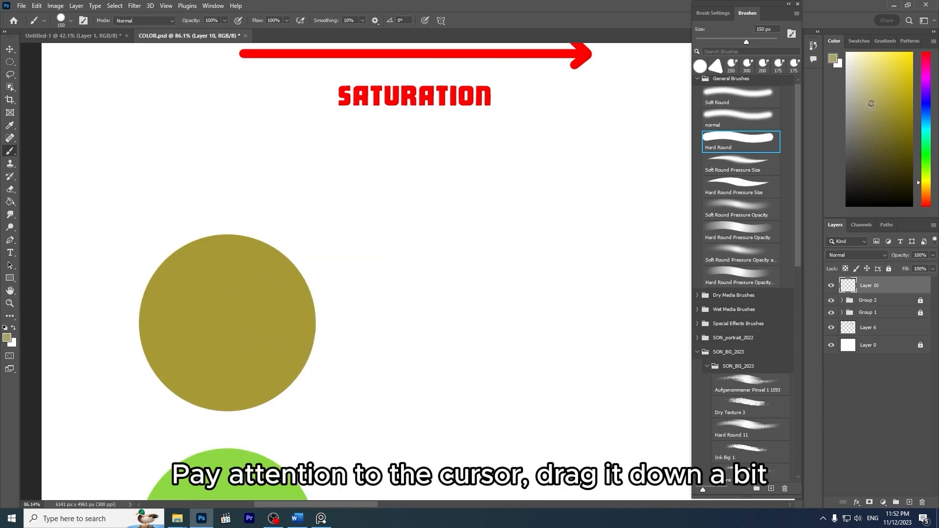
Step: Darken the khaki foreground color slightly and paint a test stroke overlapping the olive circle's edge
key("ctrl+z")
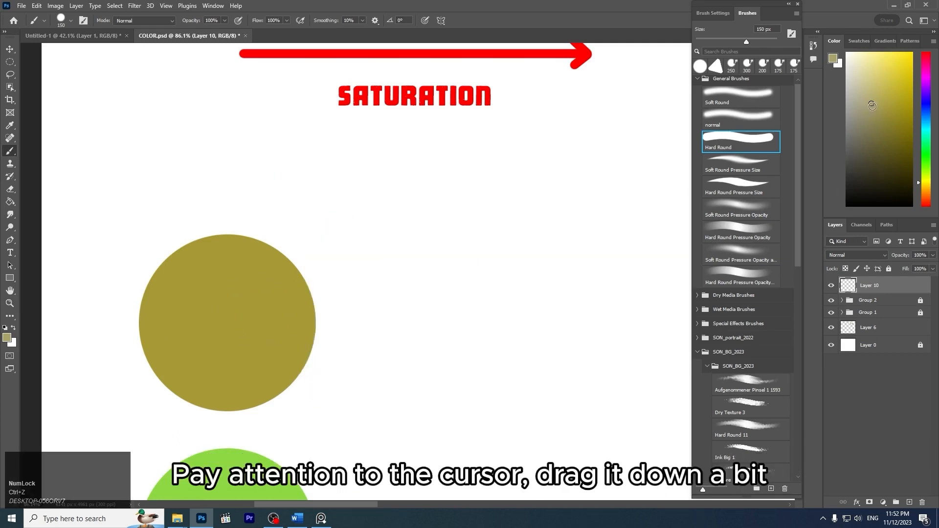
left_click(872, 106)
left_click_drag(344, 269, 329, 367)
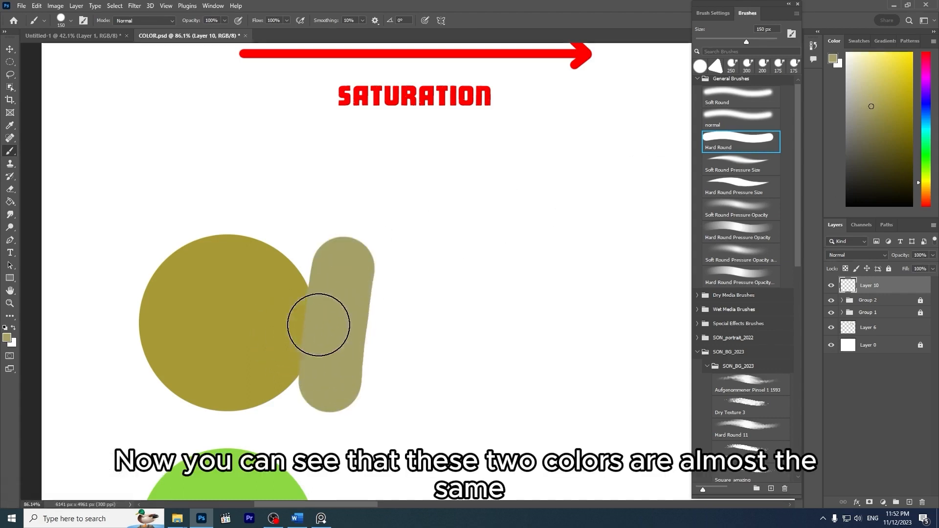
Step: Compare the stroke's value with the olive circle in the grayscale proof, return to color, and undo the stroke
key("ctrl")
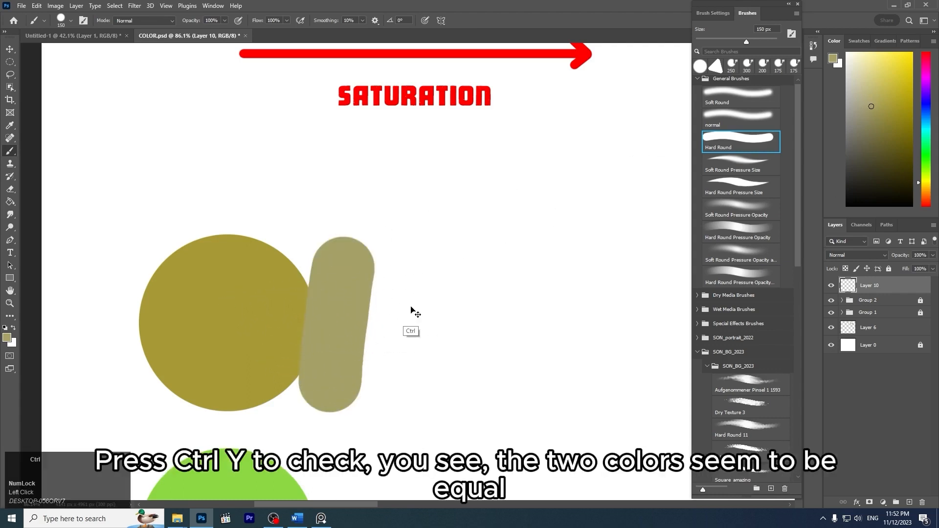
key("ctrl+y")
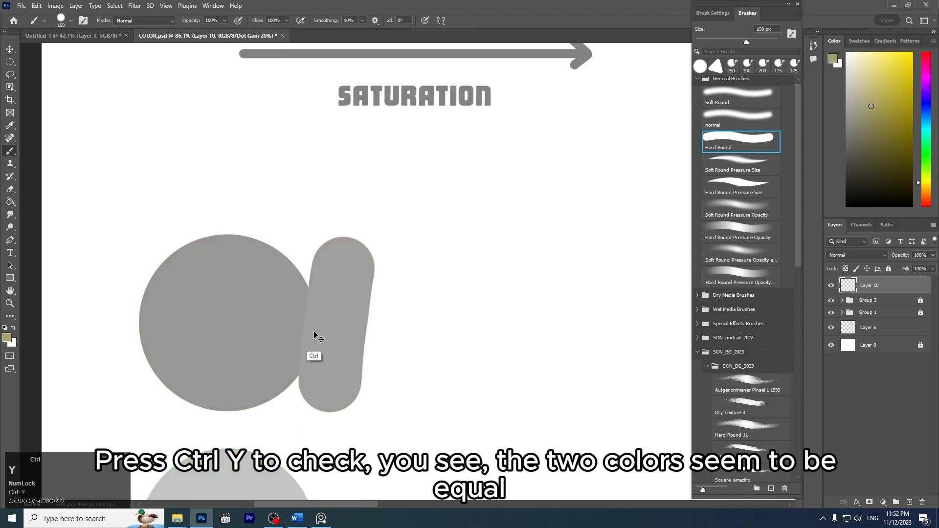
key("ctrl+y")
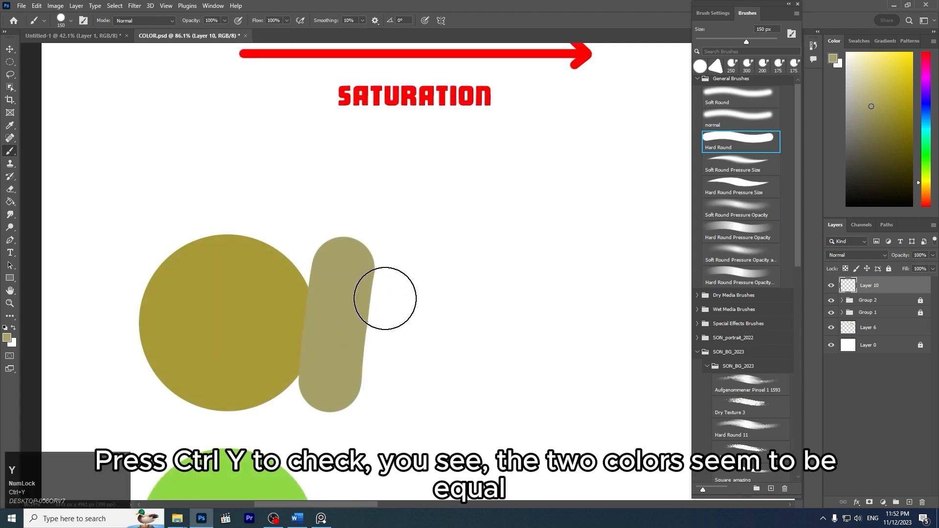
key("ctrl+z")
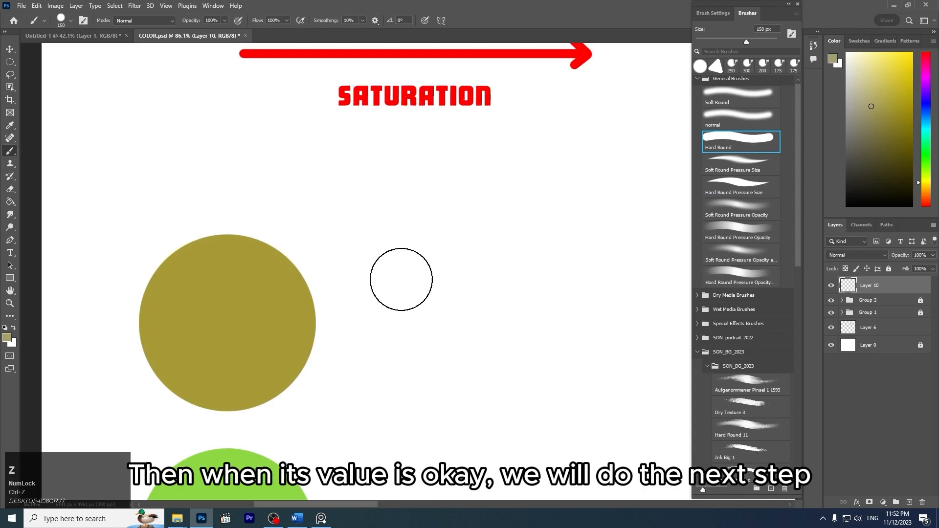
Step: Set the brush size to 175 px and place a single khaki reference dot to the upper right of the olive circle
key("bracketright")
left_click(385, 231)
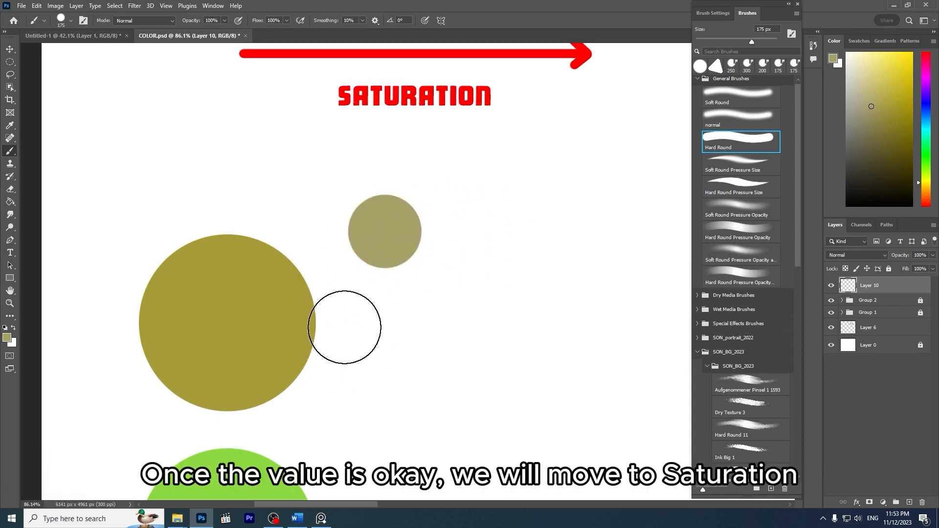
key("z")
mouse_move(477, 216)
left_mouse_down()
mouse_move(464, 211)
mouse_move(456, 224)
left_mouse_up()
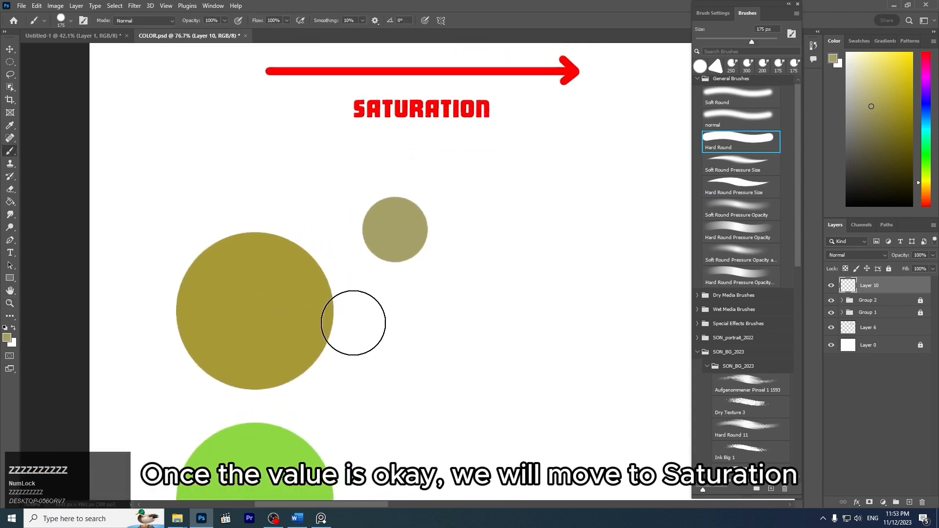
Step: Paint a khaki swatch against the olive circle, undo it, and repaint it in a more saturated, slightly brighter olive
mouse_move(343, 349)
left_mouse_down()
mouse_move(348, 298)
mouse_move(338, 349)
left_mouse_up()
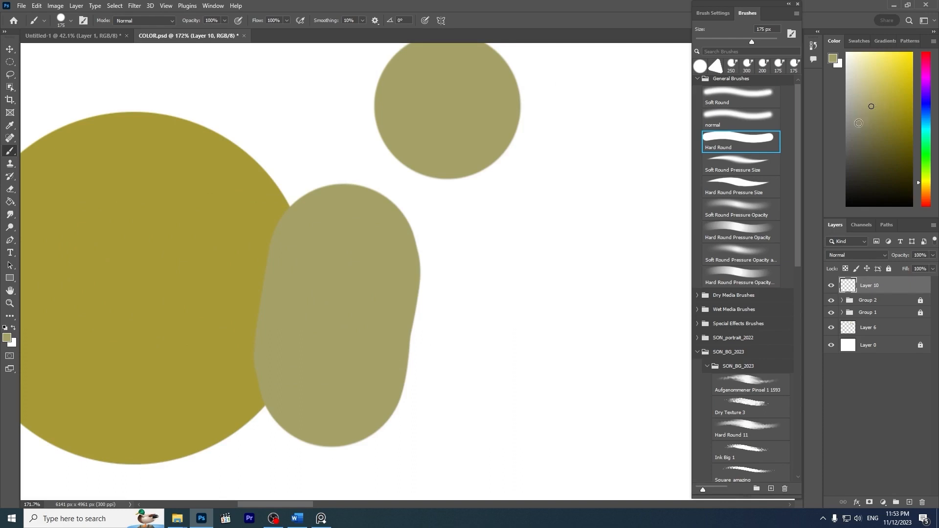
key("ctrl+z")
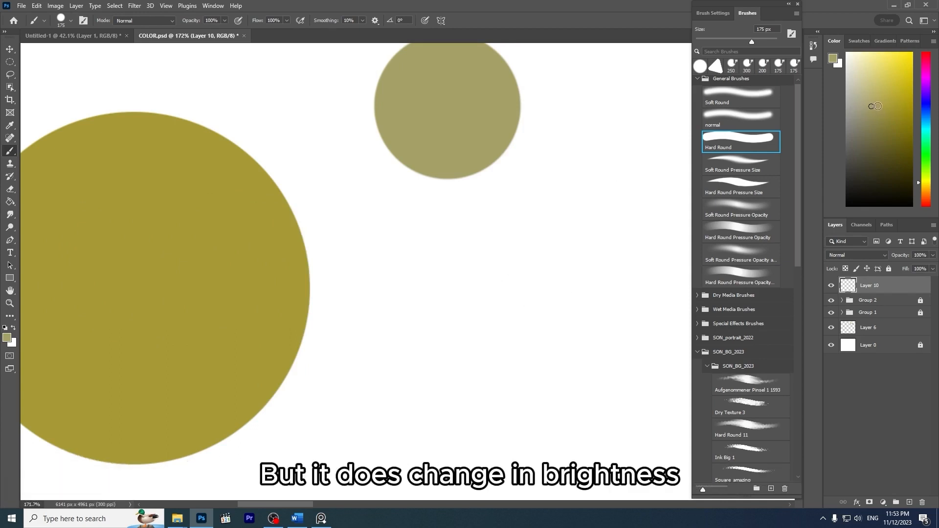
left_click(889, 104)
mouse_move(357, 242)
left_mouse_down()
mouse_move(347, 342)
mouse_move(346, 229)
mouse_move(336, 227)
mouse_move(332, 270)
mouse_move(379, 248)
mouse_move(387, 339)
mouse_move(406, 240)
left_mouse_up()
key("z")
mouse_move(503, 231)
left_mouse_down()
mouse_move(463, 212)
mouse_move(512, 247)
left_mouse_up()
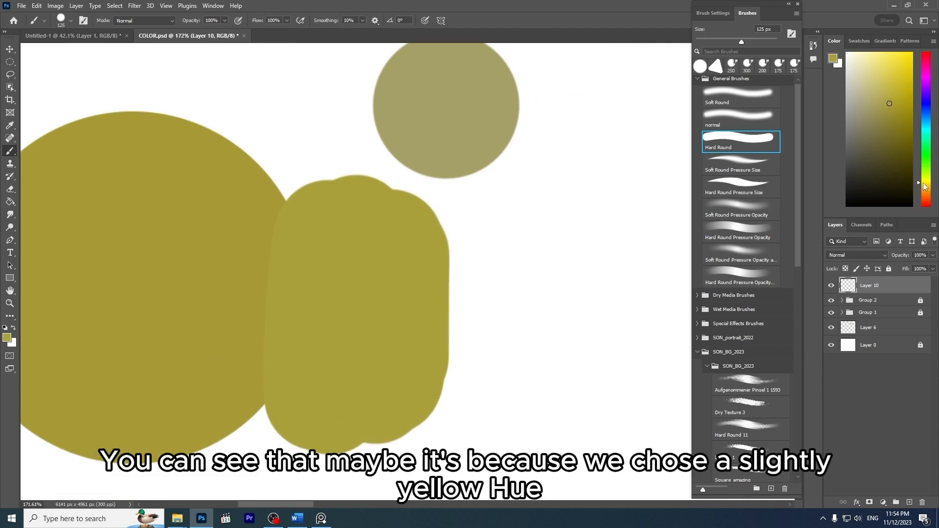
Step: Shift the foreground hue slightly toward orange and replace the olive trial swatch with one in the new hue
left_click(925, 187)
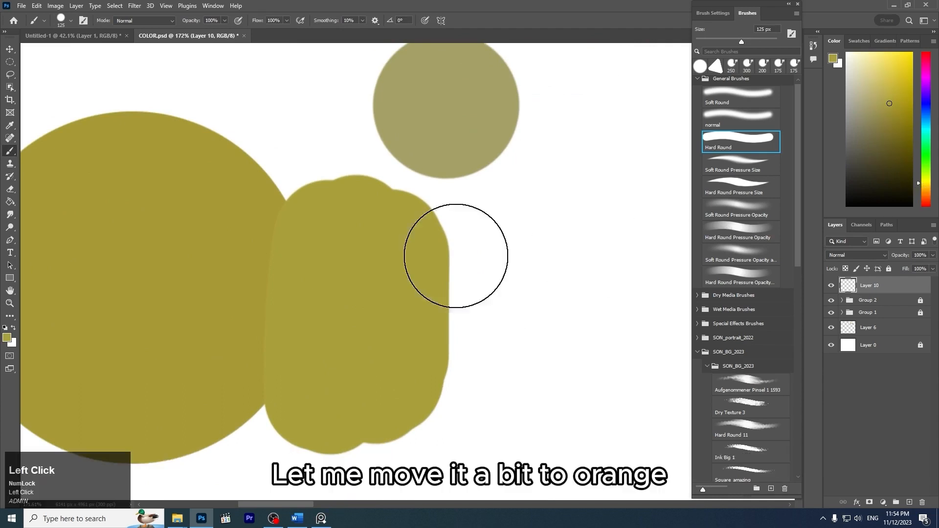
key("ctrl+z")
mouse_move(330, 241)
left_mouse_down()
mouse_move(315, 353)
mouse_move(366, 284)
mouse_move(381, 309)
mouse_move(376, 368)
mouse_move(339, 272)
mouse_move(343, 366)
mouse_move(377, 302)
mouse_move(375, 396)
mouse_move(391, 362)
left_mouse_up()
Step: Undo the trial swatch beside the olive circle and darken the olive foreground color slightly
key("ctrl+z")
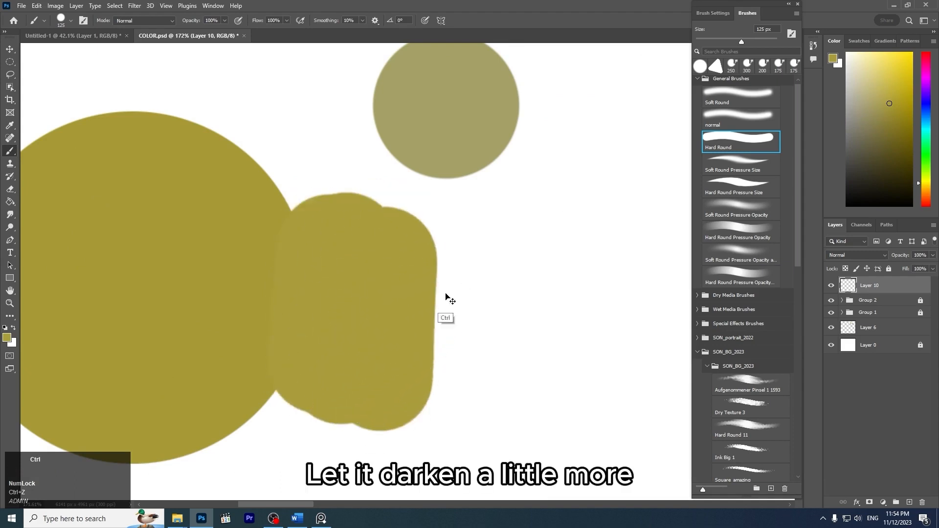
key("ctrl+z")
left_click(890, 105)
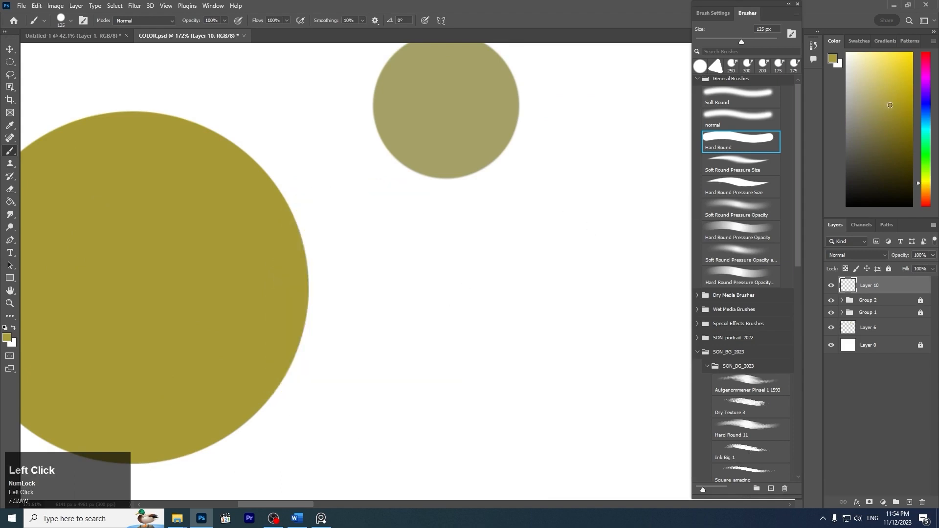
Step: Paint a trial swatch of the darkened olive against the olive circle's edge and undo it
mouse_move(325, 269)
left_mouse_down()
mouse_move(322, 355)
mouse_move(341, 355)
mouse_move(353, 375)
mouse_move(379, 319)
mouse_move(386, 364)
mouse_move(411, 250)
mouse_move(355, 331)
mouse_move(333, 275)
left_mouse_up()
key("z")
mouse_move(535, 268)
left_mouse_down()
mouse_move(476, 228)
mouse_move(524, 274)
left_mouse_up()
mouse_move(356, 263)
left_mouse_down()
mouse_move(415, 254)
mouse_move(429, 288)
left_mouse_up()
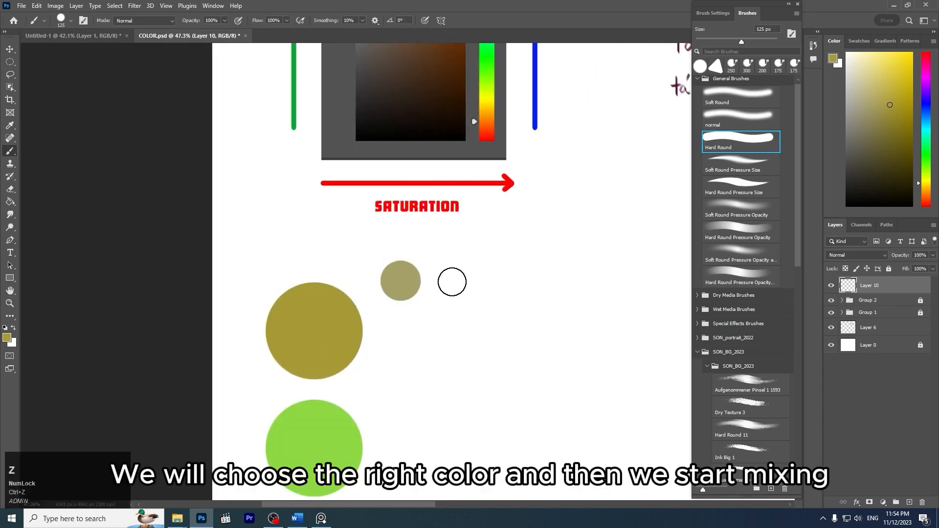
Step: Place an olive dot beside the khaki reference dot with a 175 px brush and sample its color
left_click_drag(450, 278, 449, 296)
key("ctrl+z")
left_click(449, 277)
left_click_drag(448, 297, 458, 247)
key("b")
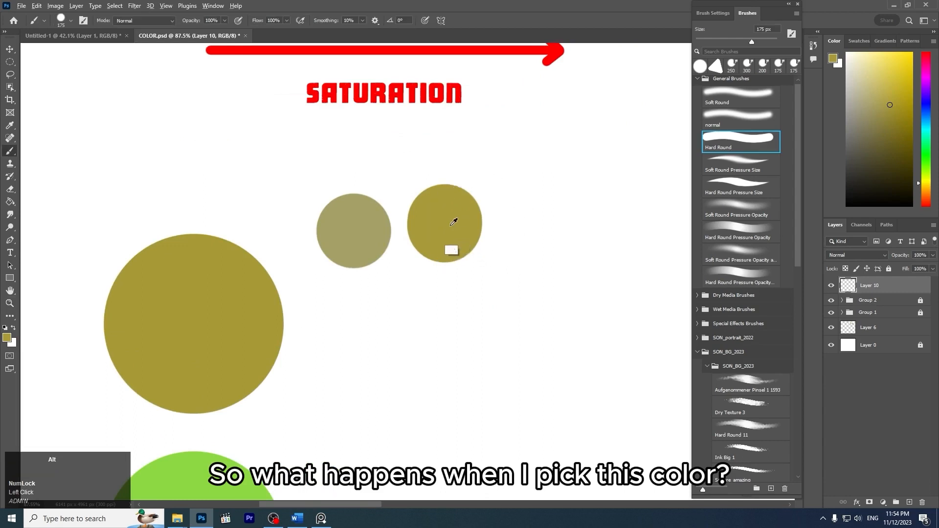
left_click(456, 221, "alt")
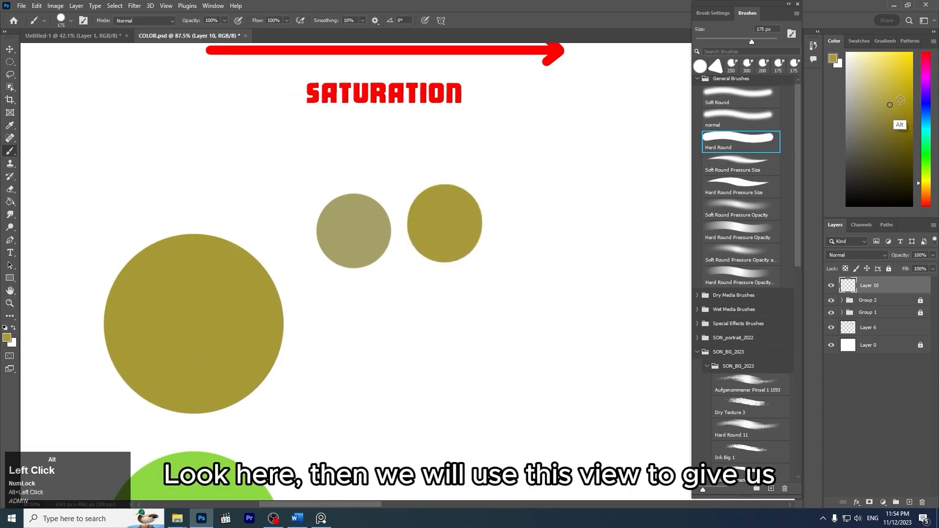
Step: Reduce the brush to 60 px and mark olive tones just above the middle axis in the diagram's quadrant 2, undoing each mark
left_click_drag(438, 272, 409, 268)
key("z")
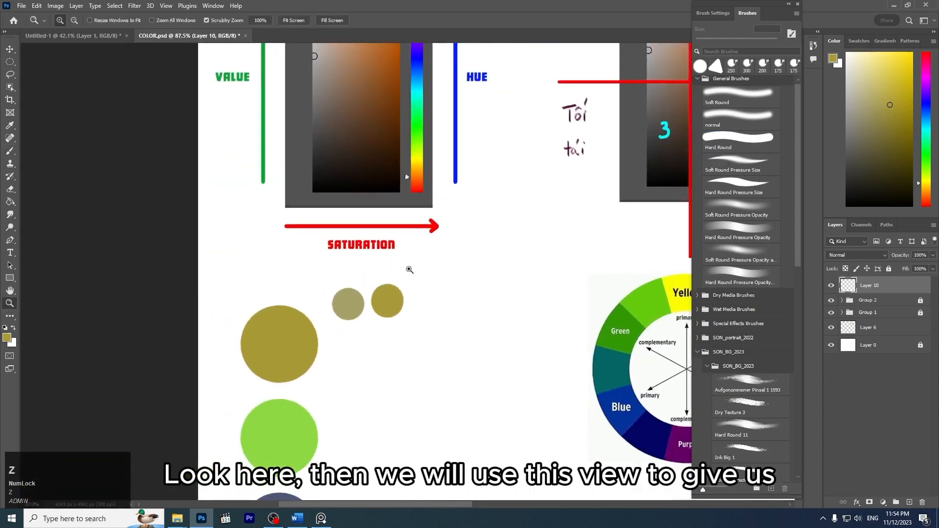
left_click_drag(489, 234, 364, 281)
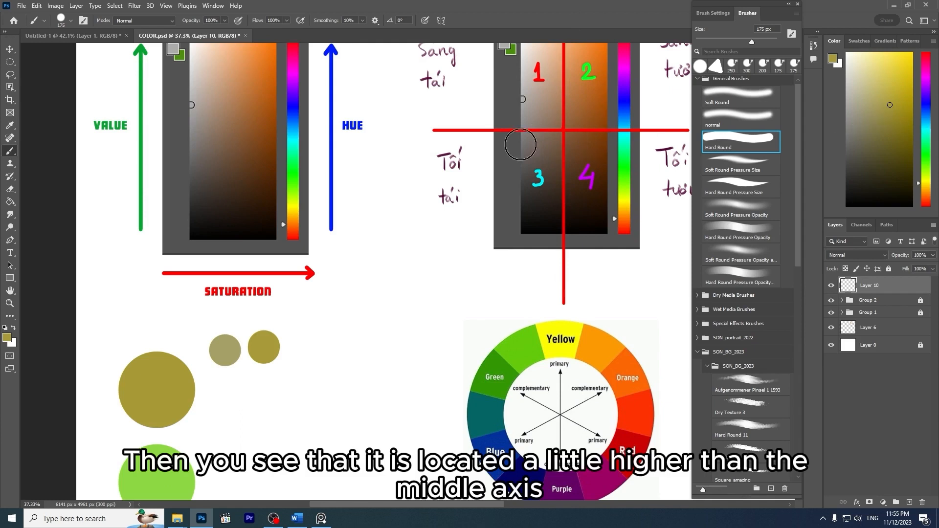
key("space")
left_click_drag(521, 144, 551, 156)
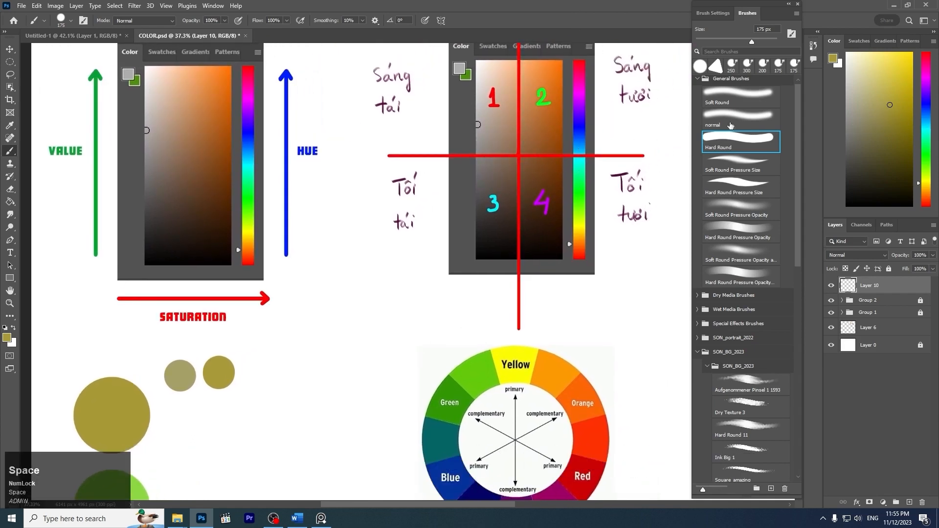
key("bracketleft")
key("bracketleft")
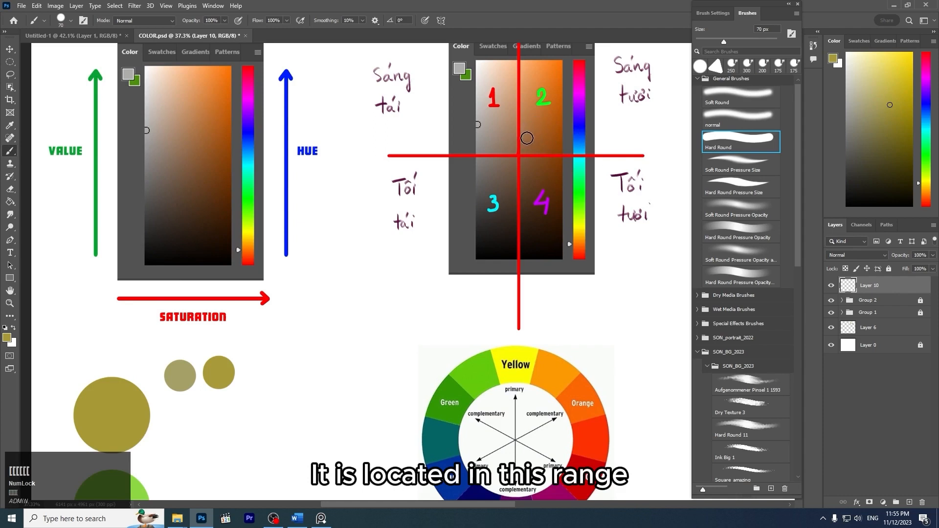
key("bracketleft")
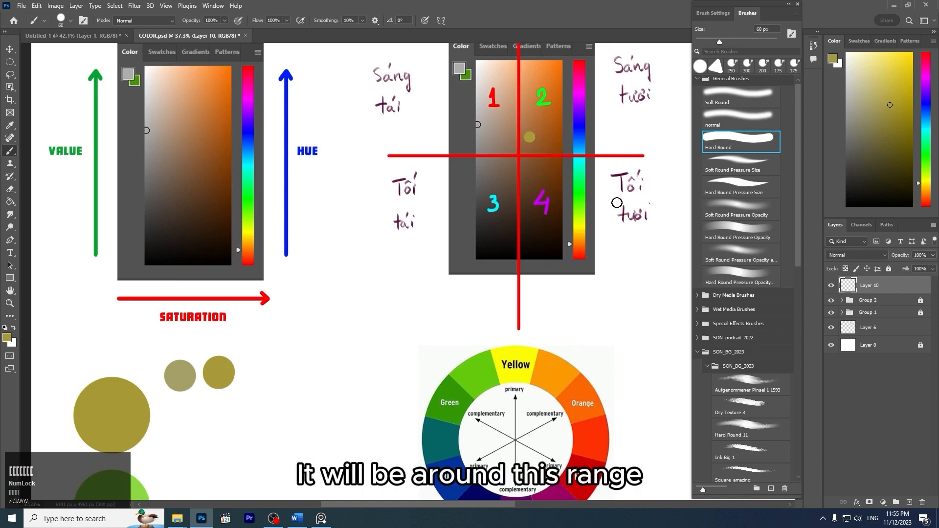
key("ctrl+z")
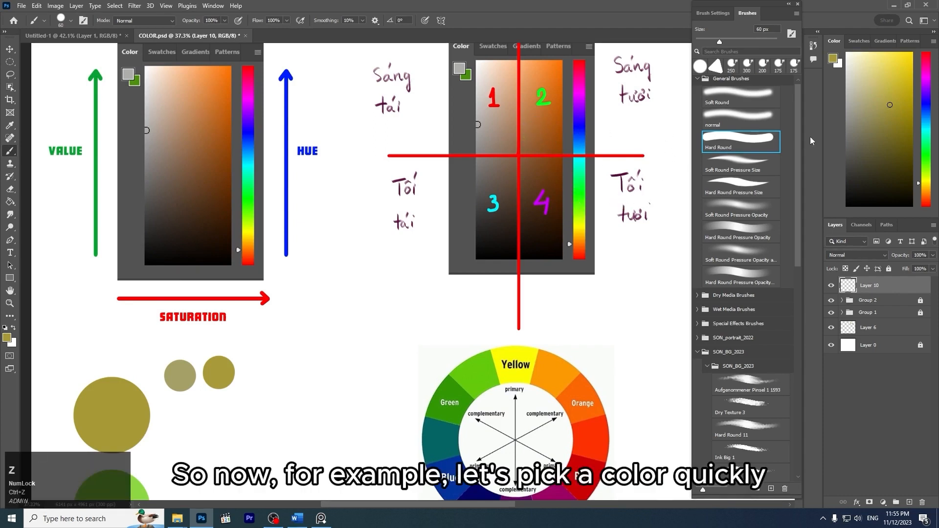
left_click(889, 130)
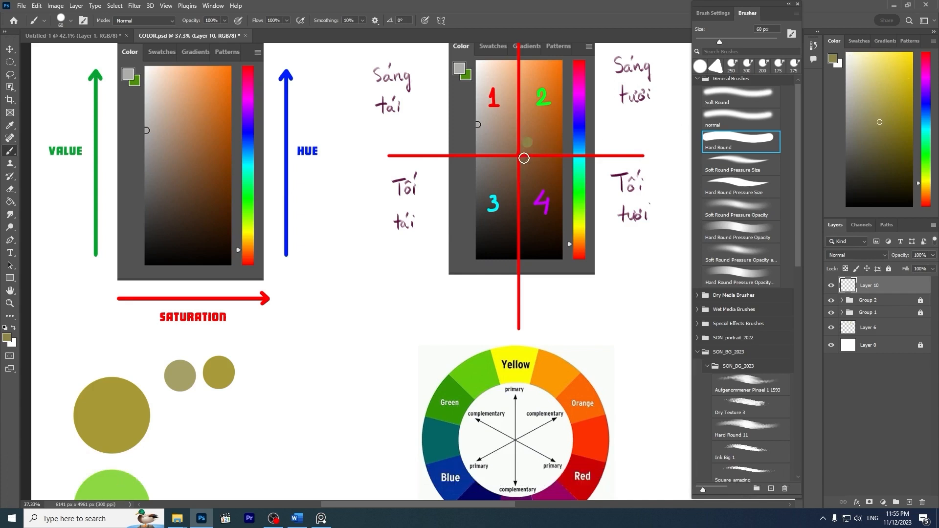
key("ctrl+z")
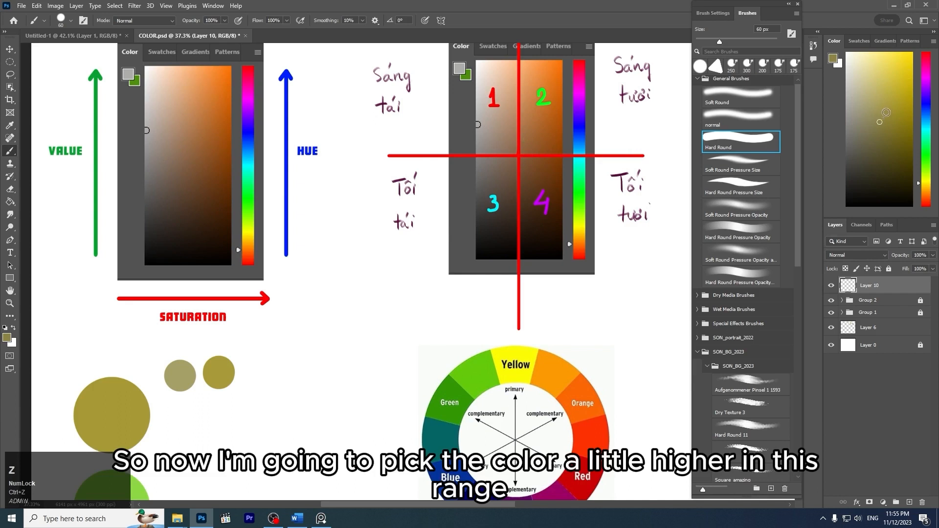
Step: Pick brighter, more saturated olives and paint trial swatches beside the olive circle, undoing each one
left_click(887, 111)
mouse_move(198, 407)
left_mouse_down()
mouse_move(204, 418)
mouse_move(195, 398)
mouse_move(185, 424)
mouse_move(299, 385)
mouse_move(381, 272)
left_mouse_up()
key("z")
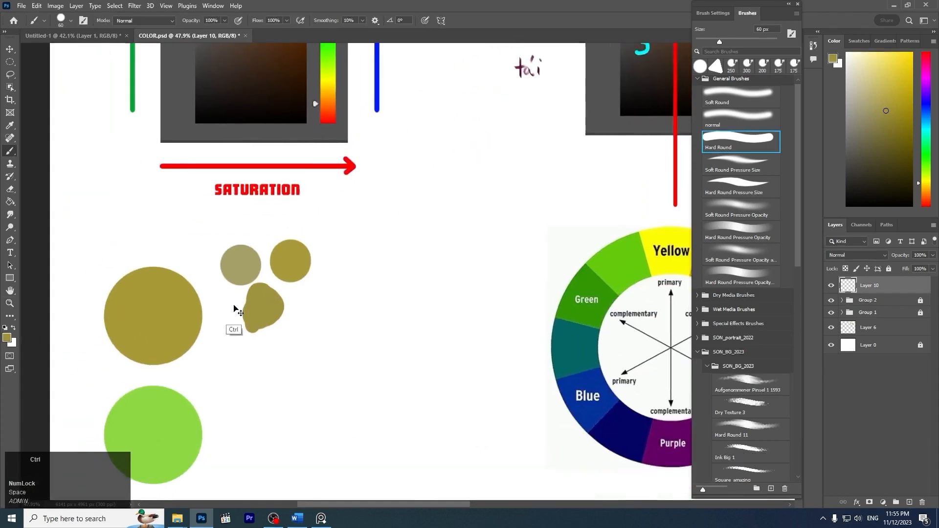
key("ctrl+z")
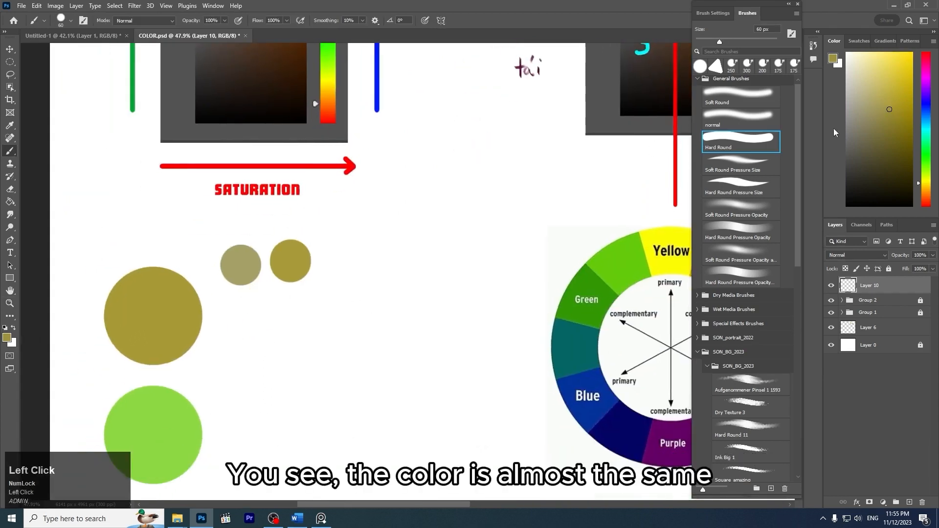
mouse_move(212, 321)
left_mouse_down()
mouse_move(222, 336)
mouse_move(260, 310)
mouse_move(266, 326)
left_mouse_up()
key("ctrl+z")
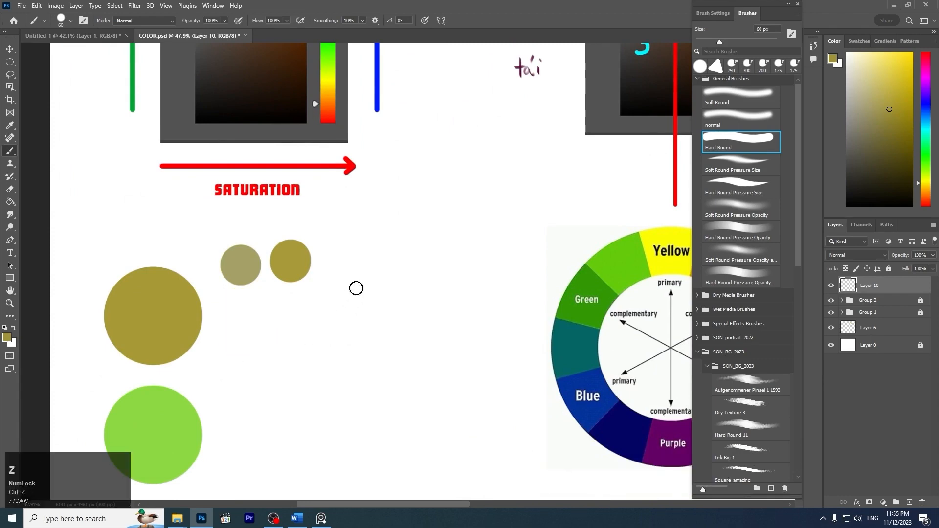
Step: Enlarge the brush to 150 px and paint a slightly lighter olive swatch beside the olive circle, below the two reference dots
key("z")
left_click_drag(408, 285, 377, 248)
mouse_move(455, 218)
left_mouse_down()
mouse_move(373, 259)
mouse_move(379, 248)
left_mouse_up()
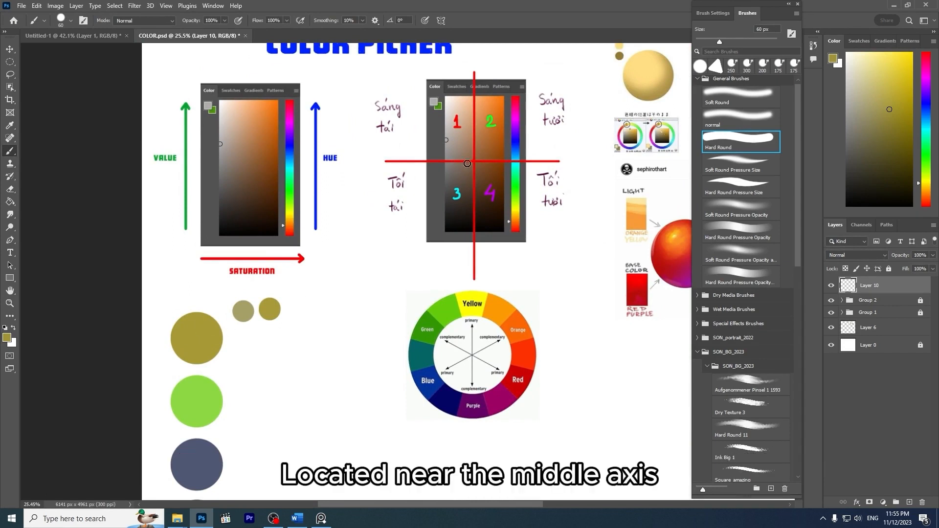
key("]")
key("]")
key("]")
key("]")
key("]")
key("]")
left_click_drag(250, 338, 252, 338)
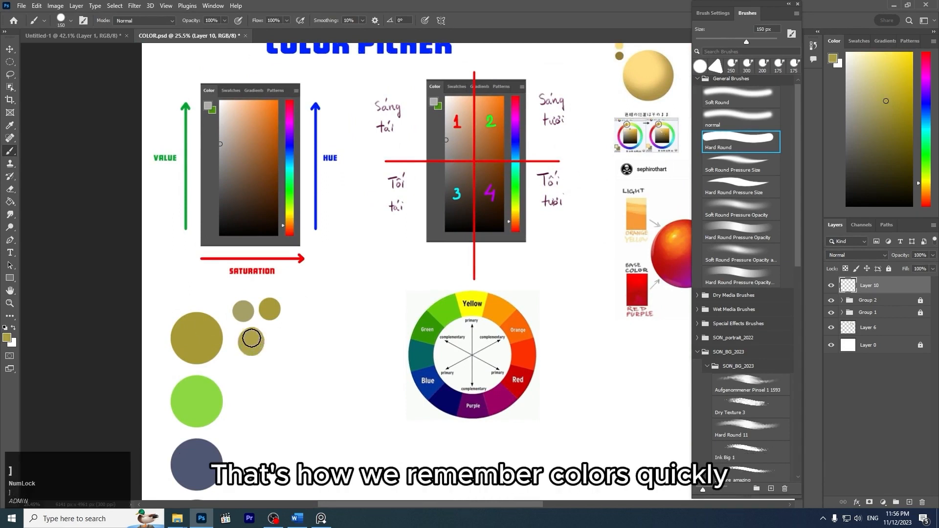
left_click(263, 345)
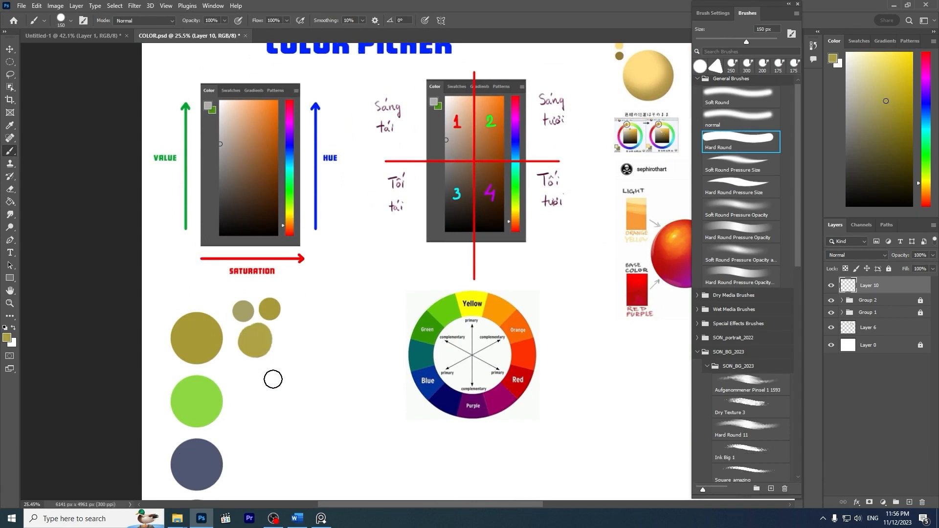
Step: Shift the foreground hue to yellow-green and raise its brightness to approximate the neon green circle
key("space")
left_click_drag(275, 378, 370, 329)
key("z")
key("b")
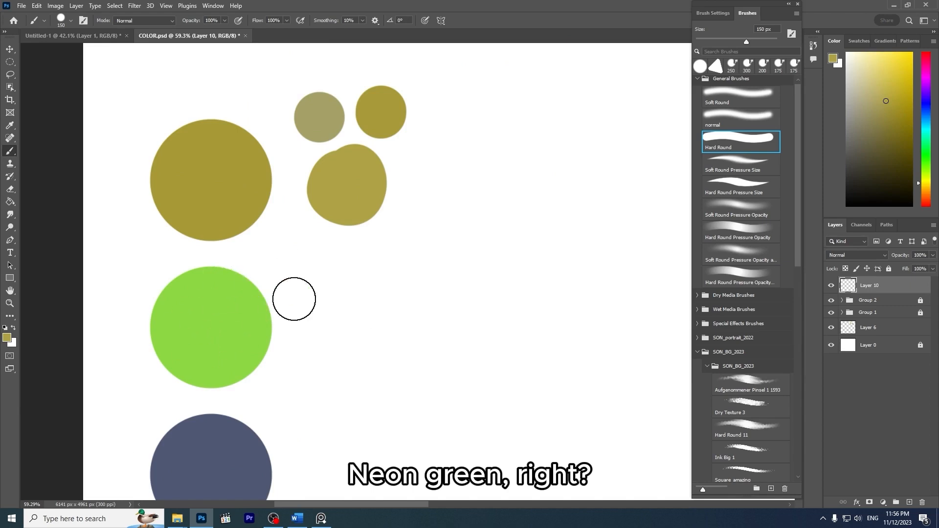
key("z")
left_click_drag(399, 259, 335, 225)
key("space")
mouse_move(463, 173)
left_mouse_down()
mouse_move(457, 234)
mouse_move(490, 221)
left_mouse_up()
key("z")
left_click_drag(927, 186, 929, 170)
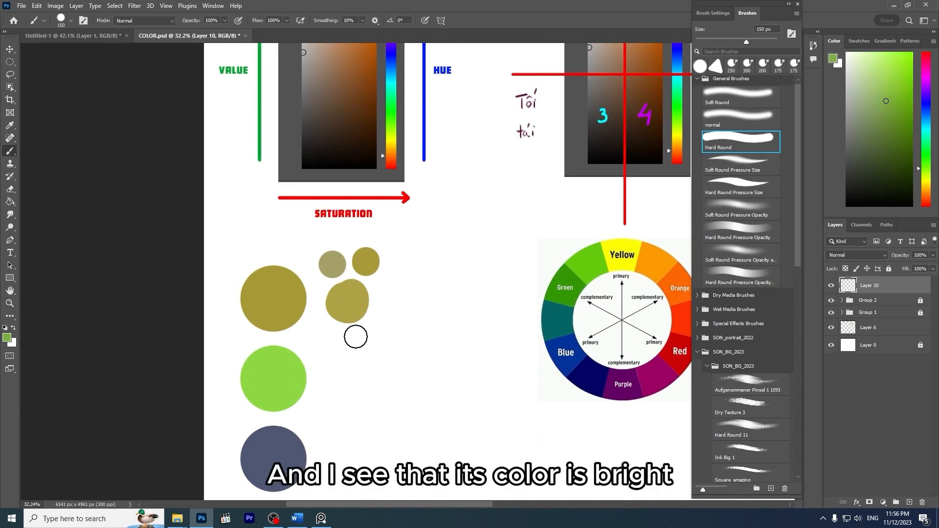
left_click(887, 84)
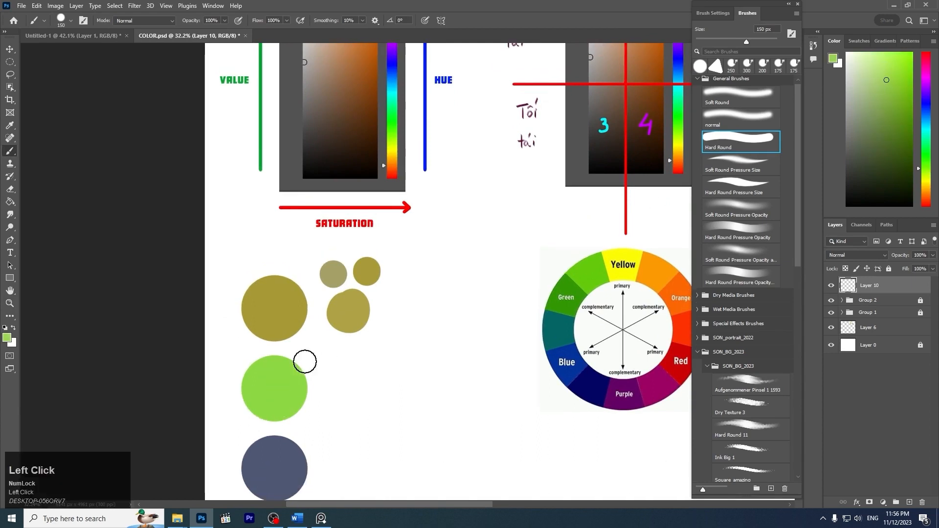
Step: Paint a yellow-green swatch to the upper right of the green circle and reduce the brush size to 100 px
mouse_move(338, 352)
left_mouse_down()
mouse_move(331, 367)
mouse_move(332, 351)
mouse_move(411, 355)
left_mouse_up()
key("ctrl+z")
key("z")
key("space")
left_click_drag(397, 342, 472, 265)
key("[")
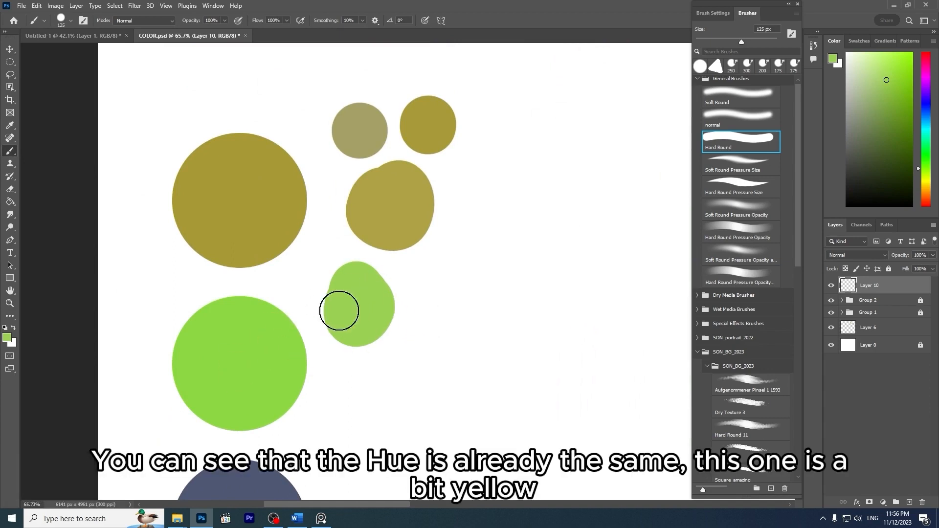
key("[")
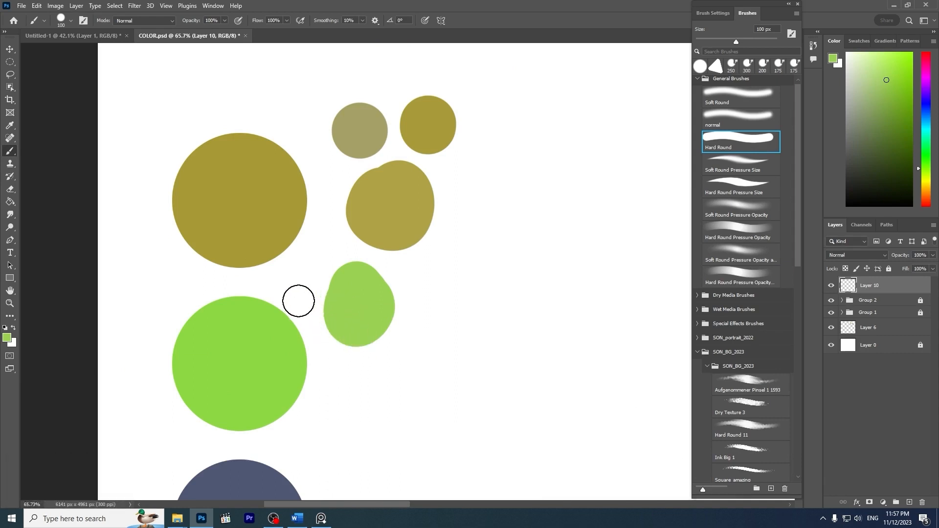
Step: Paint trial strokes of the yellow-green over the green circle's right edge and undo them
left_click_drag(298, 300, 330, 390)
key("ctrl+z")
left_click_drag(300, 305, 313, 374)
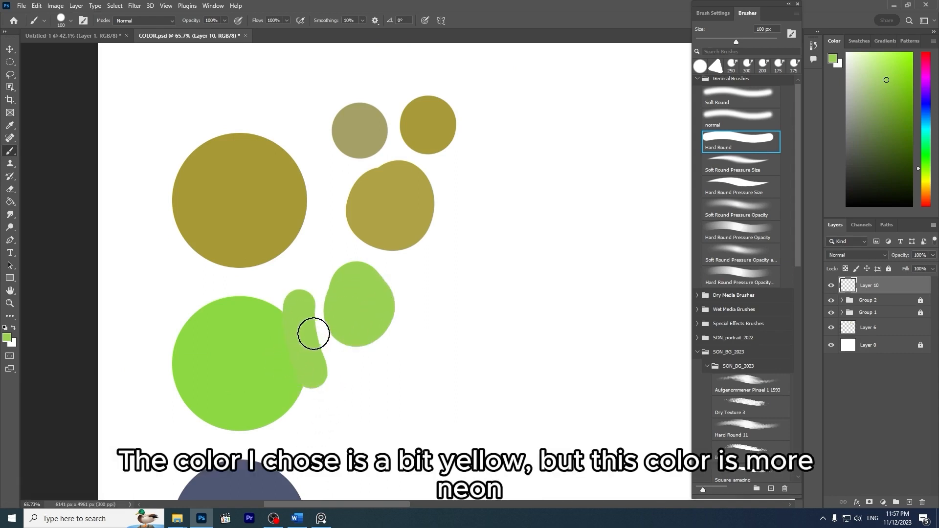
key("ctrl+z")
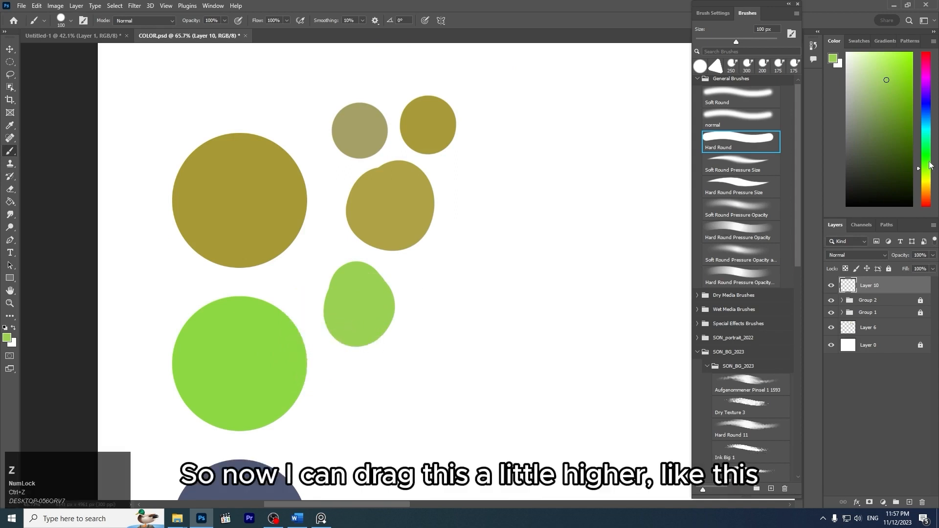
Step: Shift the foreground to a purer, more saturated green, test it against the green circle's edge, and undo the trial strokes
mouse_move(298, 306)
left_mouse_down()
mouse_move(304, 367)
mouse_move(321, 376)
left_mouse_up()
key("ctrl+z")
mouse_move(305, 317)
left_mouse_down()
mouse_move(295, 340)
mouse_move(299, 319)
left_mouse_up()
key("z")
left_click_drag(298, 381, 356, 394)
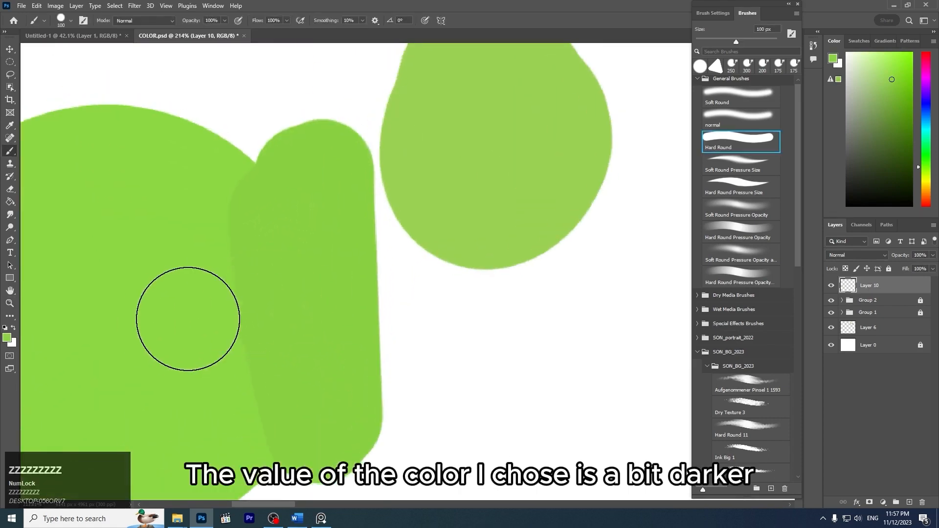
key("ctrl+z")
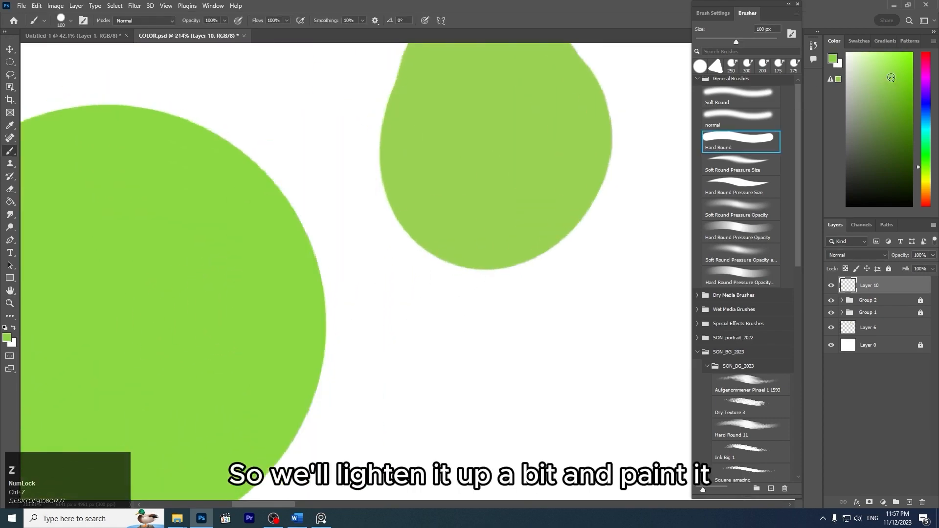
Step: Lighten the green foreground slightly, paint a comparison stroke on the green circle's edge, and undo it
mouse_move(269, 287)
left_mouse_down()
mouse_move(310, 384)
mouse_move(313, 316)
mouse_move(325, 390)
mouse_move(326, 342)
left_mouse_up()
key("z")
mouse_move(442, 255)
left_mouse_down()
mouse_move(401, 224)
mouse_move(366, 367)
left_mouse_up()
key("ctrl+z")
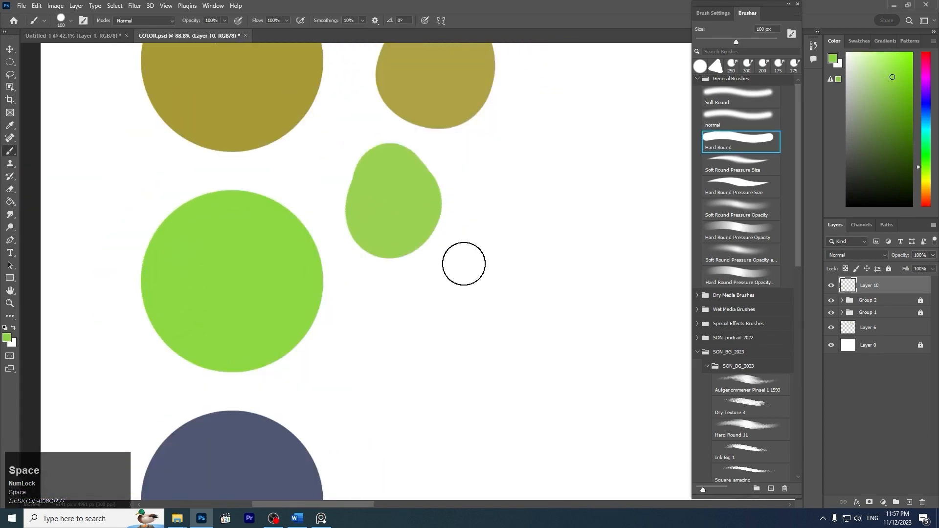
Step: Paint a swatch of the matched green to the right of the green circle, below the yellow-green swatch
mouse_move(464, 264)
left_mouse_down()
mouse_move(489, 310)
mouse_move(474, 298)
mouse_move(489, 227)
left_mouse_up()
key("z")
mouse_move(553, 206)
left_mouse_down()
mouse_move(519, 184)
mouse_move(537, 205)
mouse_move(506, 230)
mouse_move(499, 259)
left_mouse_up()
key("space")
key("space")
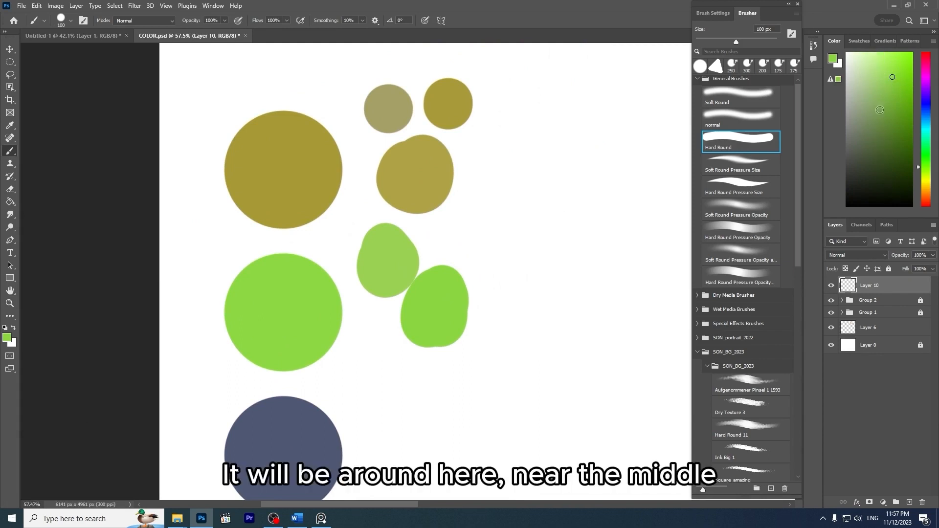
Step: Mark the matched green's position with a dot in quadrant 2 of the color picker diagram
key("space")
left_click_drag(485, 220, 382, 373)
key("z")
left_click_drag(426, 340, 362, 340)
key("space")
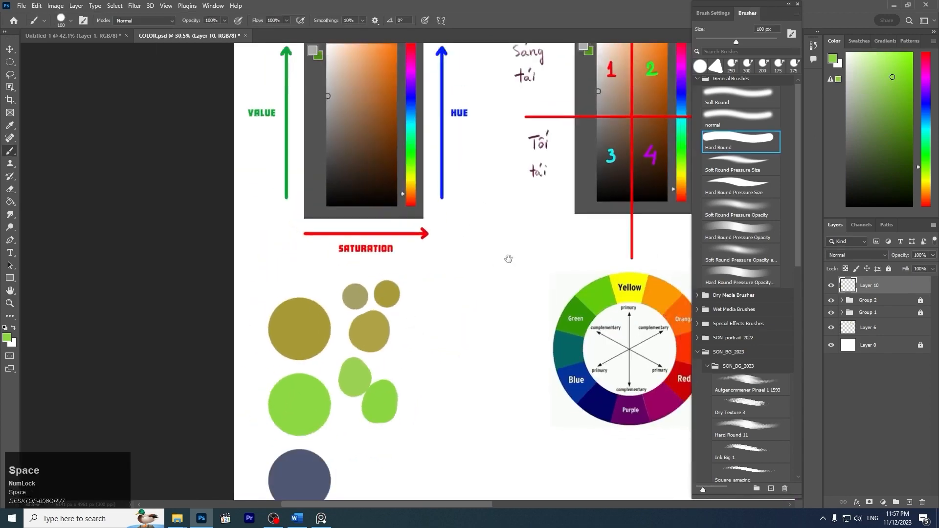
left_click_drag(509, 260, 363, 373)
left_click(496, 181)
key("z")
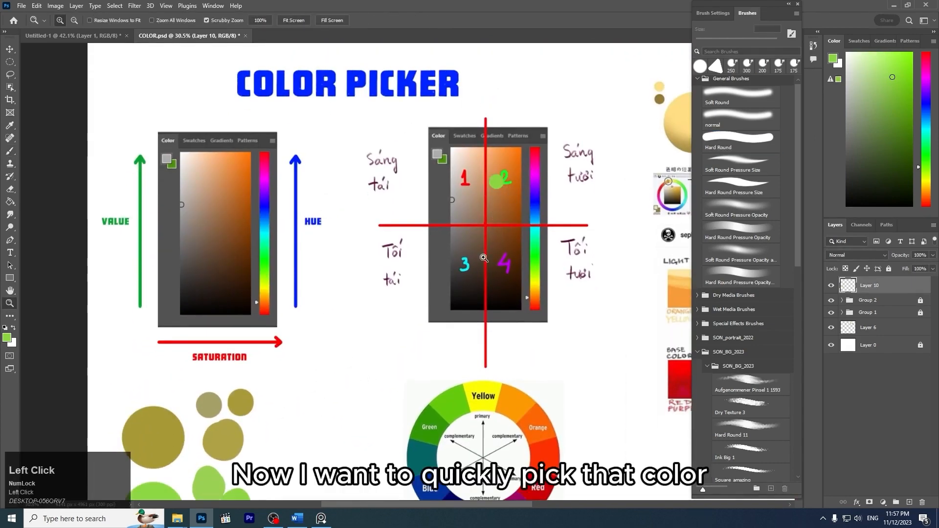
Step: Move the foreground color to a very dark green and review the circles and the quadrant diagram together
left_click_drag(483, 257, 495, 275)
key("space")
left_click_drag(495, 289, 517, 325)
left_click_drag(883, 131, 894, 182)
key("z")
left_click_drag(466, 323, 401, 327)
key("space")
left_click_drag(434, 388, 460, 227)
key("z")
left_click_drag(314, 317, 363, 327)
key("space")
left_click_drag(505, 193, 452, 284)
key("z")
left_click_drag(453, 284, 402, 285)
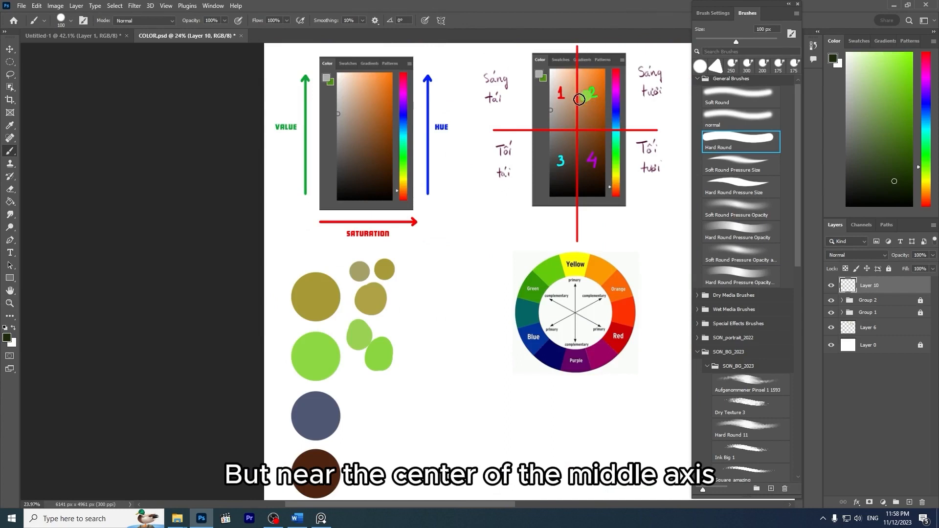
Step: Re-pick the neon green by raising value and saturation from a mid green, test and undo one stroke, and paint a swatch against the green circle
left_click(879, 121)
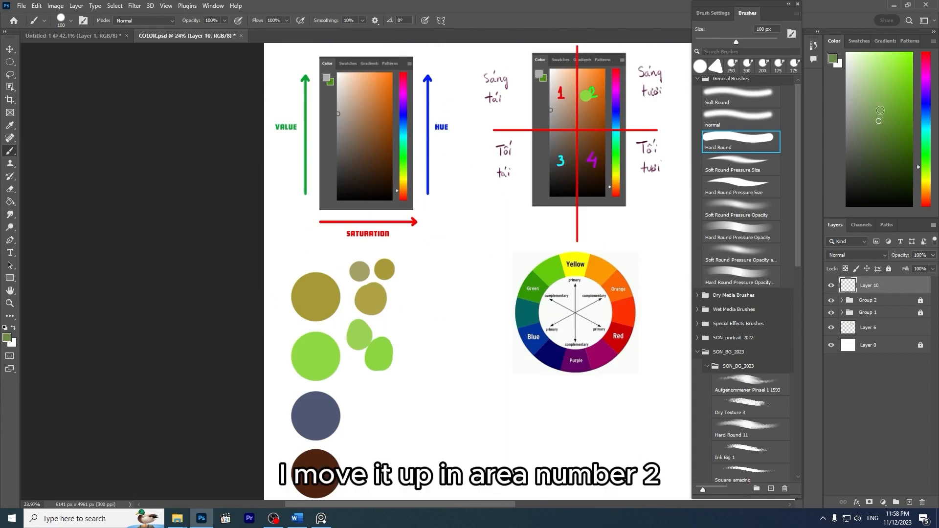
left_click(879, 121)
left_click_drag(879, 97, 885, 75)
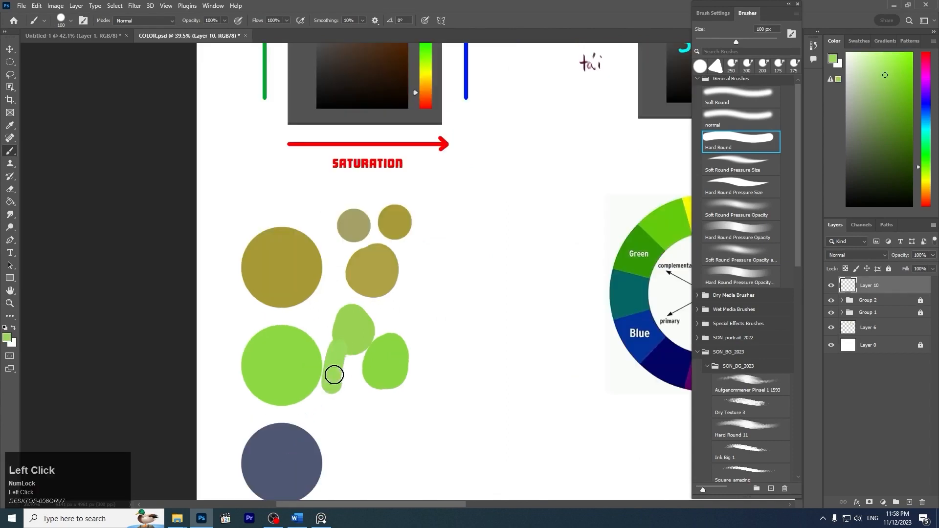
key("ctrl+z")
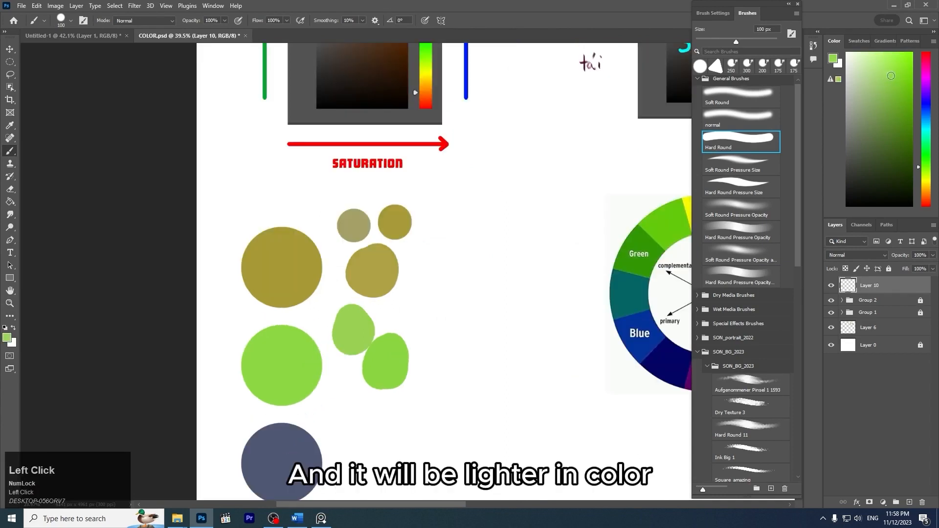
mouse_move(315, 372)
left_mouse_down()
mouse_move(321, 386)
mouse_move(355, 373)
left_mouse_up()
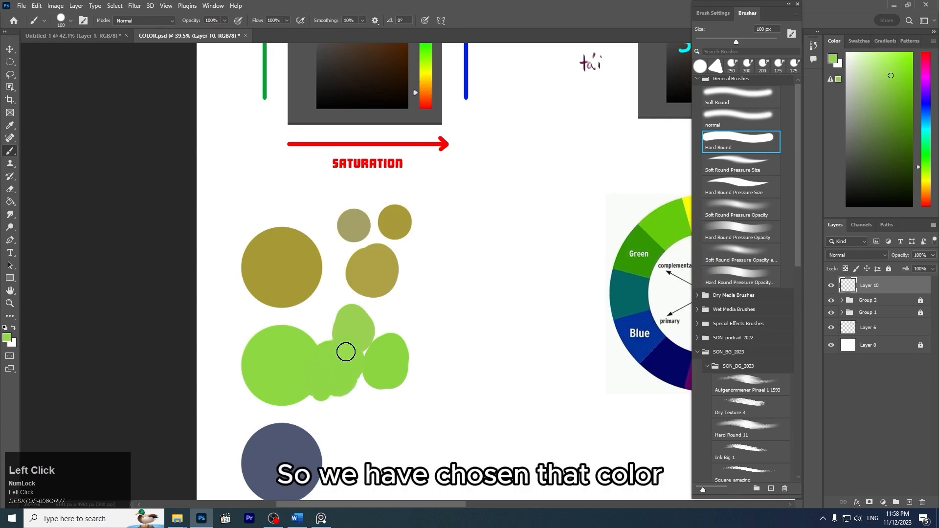
Step: Undo the stroke covering the green circle's edge and paint a larger green swatch apart from the others with a 150 px brush
key("ctrl+z")
key("bracketright")
key("bracketright")
mouse_move(438, 325)
left_mouse_down()
mouse_move(474, 312)
mouse_move(445, 317)
left_mouse_up()
Step: Examine the slate-blue circle alongside the other circles and the color wheel to judge its hue and darkness
key("z")
mouse_move(514, 301)
left_mouse_down()
mouse_move(476, 296)
mouse_move(503, 291)
left_mouse_up()
key("space")
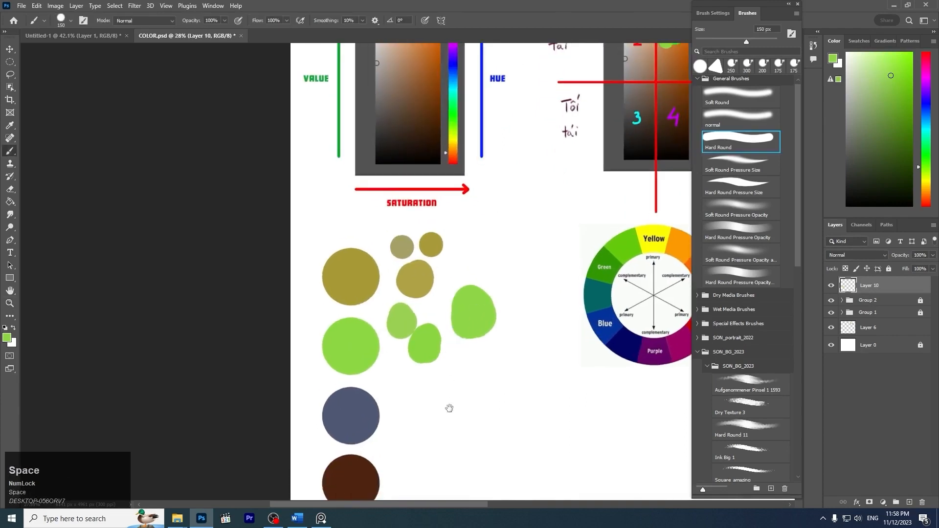
mouse_move(449, 408)
left_mouse_down()
mouse_move(420, 354)
mouse_move(438, 365)
left_mouse_up()
key("bracketright")
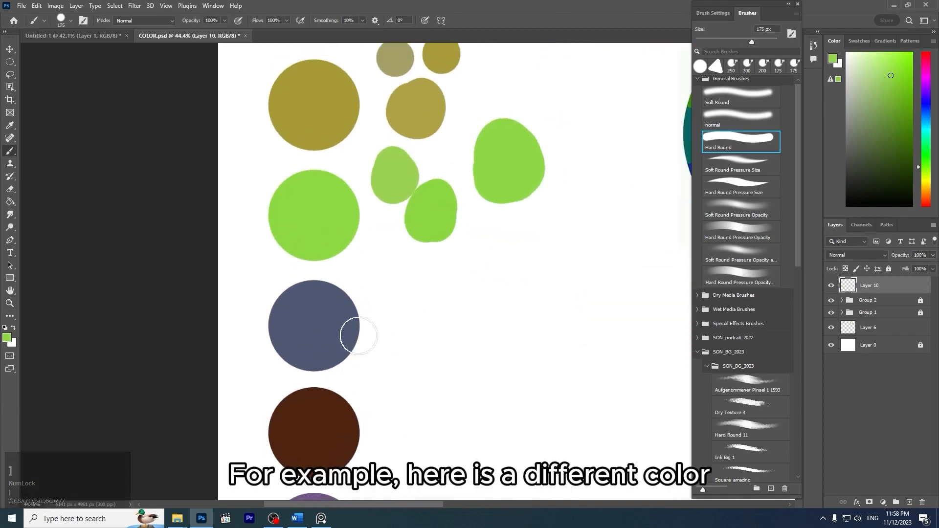
key("z")
left_click_drag(456, 292, 431, 267)
key("space")
left_click_drag(504, 213, 482, 234)
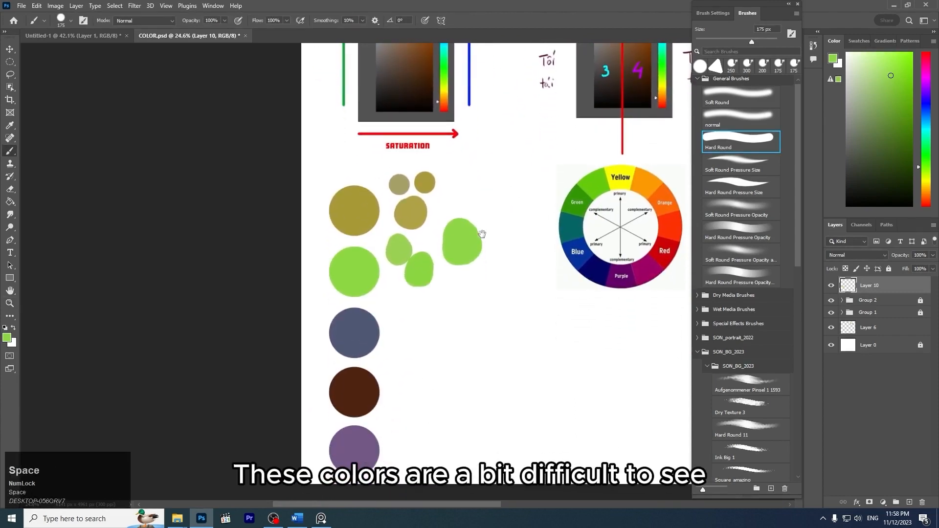
mouse_move(393, 333)
left_mouse_down()
mouse_move(411, 352)
mouse_move(419, 327)
left_mouse_up()
key("bracketright")
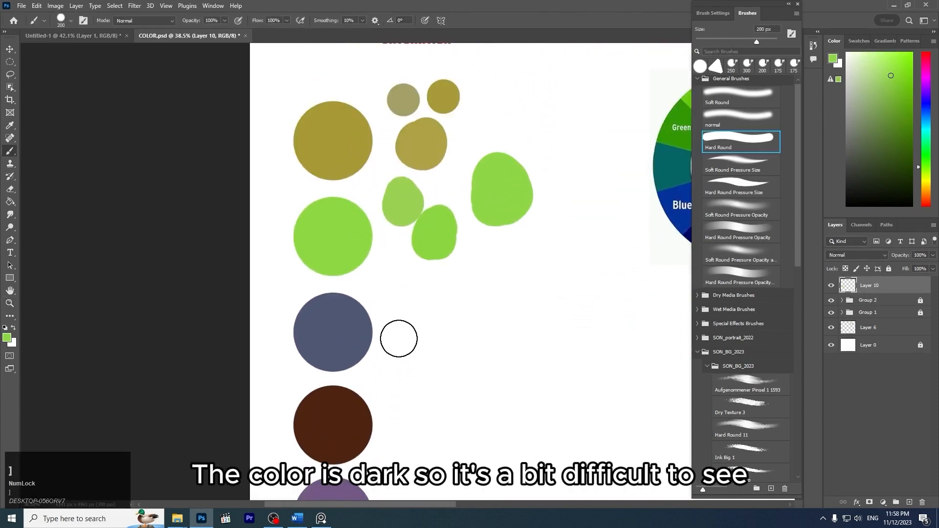
key("bracketleft")
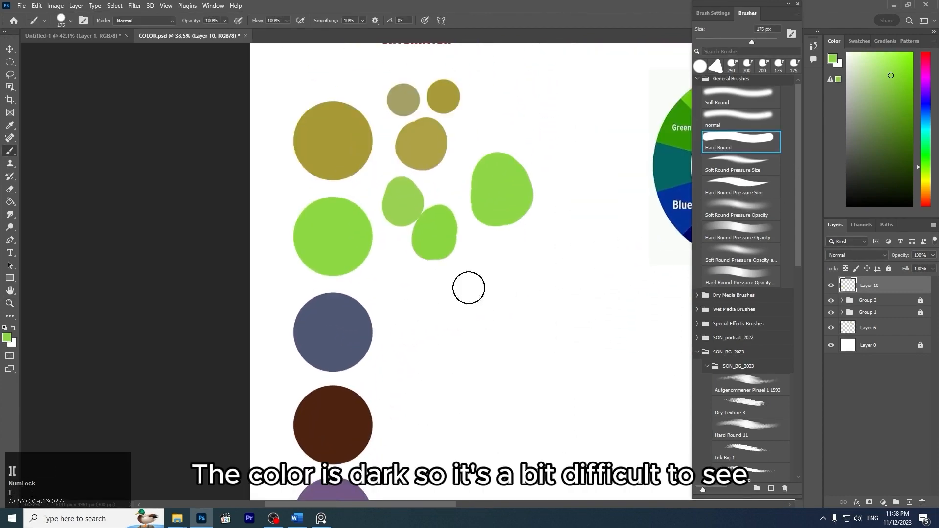
key("z")
left_click_drag(443, 290, 437, 285)
key("space")
left_click_drag(491, 246, 454, 344)
Step: Pick a dark saturated blue, test a swatch beside the slate-blue circle, and undo it
left_click_drag(926, 161, 929, 111)
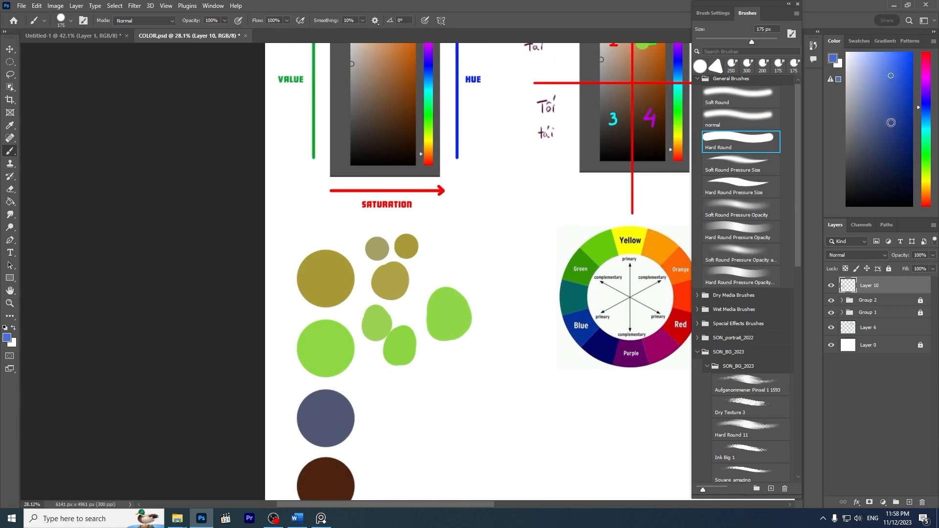
left_click(891, 123)
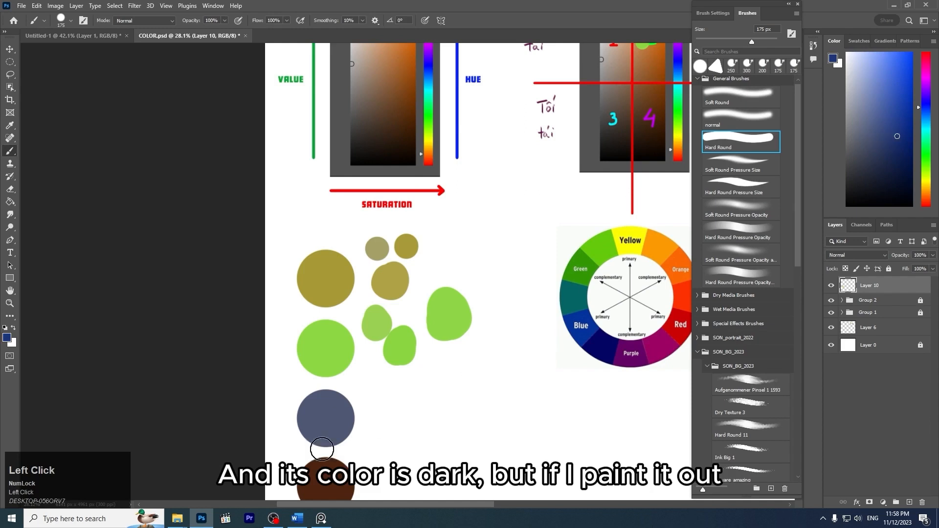
mouse_move(384, 415)
left_mouse_down()
mouse_move(379, 401)
mouse_move(396, 413)
left_mouse_up()
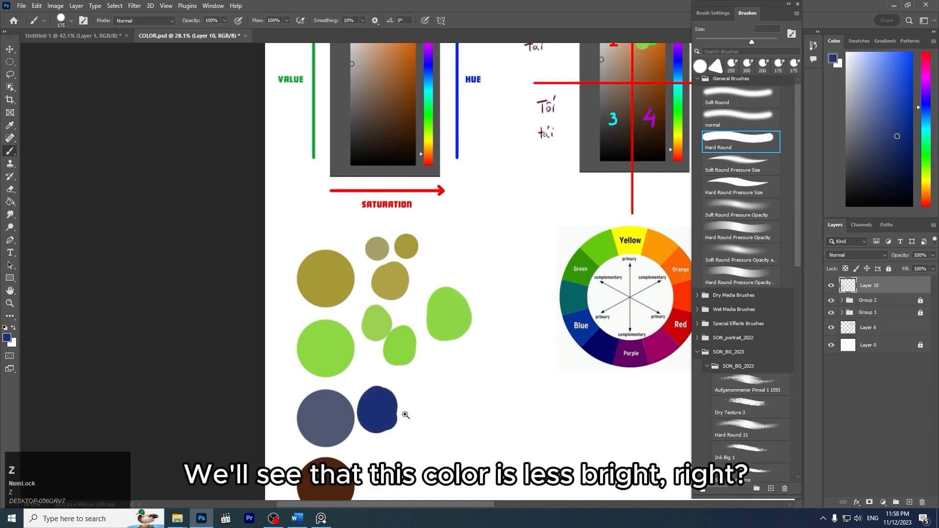
key("z")
left_click(356, 414)
key("b")
key("ctrl+z")
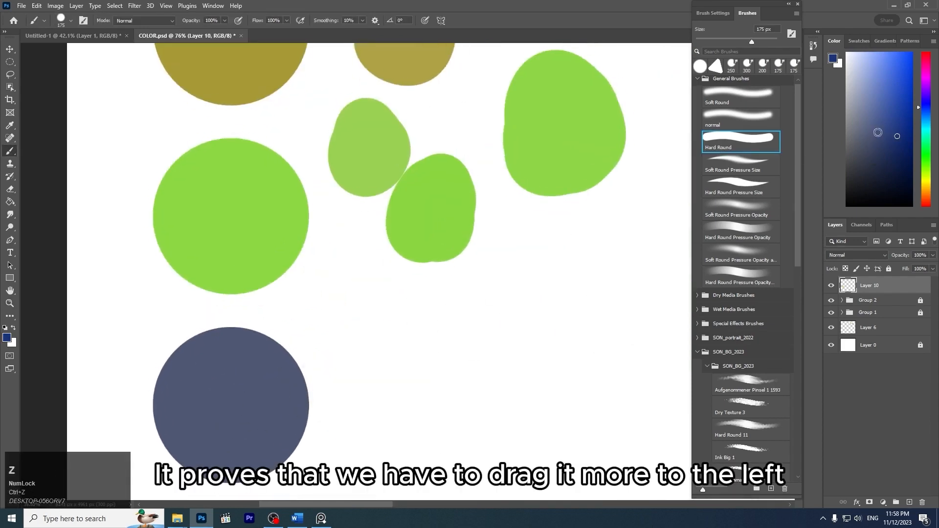
Step: Lower the blue's saturation, paint test swatches beside the slate-blue circle for a close comparison, and undo them
left_click(874, 137)
left_click_drag(352, 390, 362, 415)
key("ctrl+z")
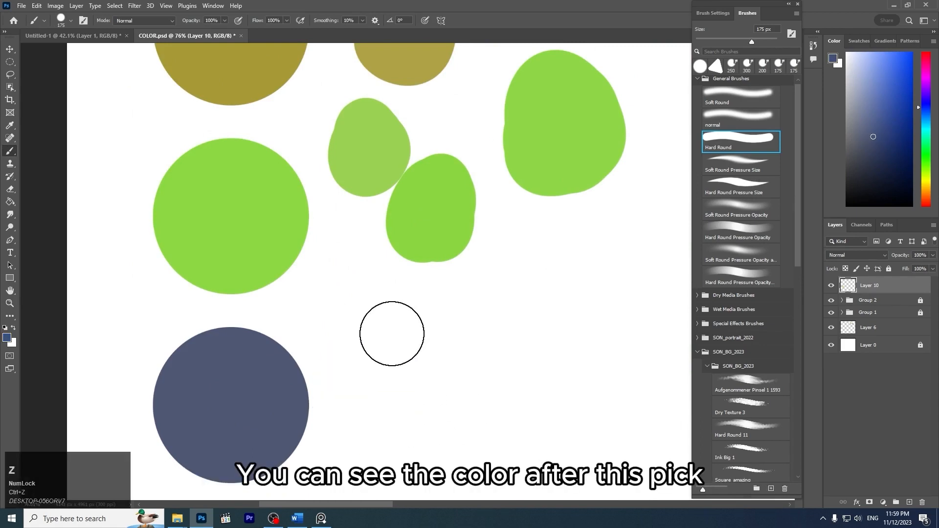
mouse_move(392, 333)
left_mouse_down()
mouse_move(432, 288)
mouse_move(386, 358)
mouse_move(455, 325)
mouse_move(426, 315)
mouse_move(367, 361)
mouse_move(398, 395)
mouse_move(403, 386)
left_mouse_up()
key("z")
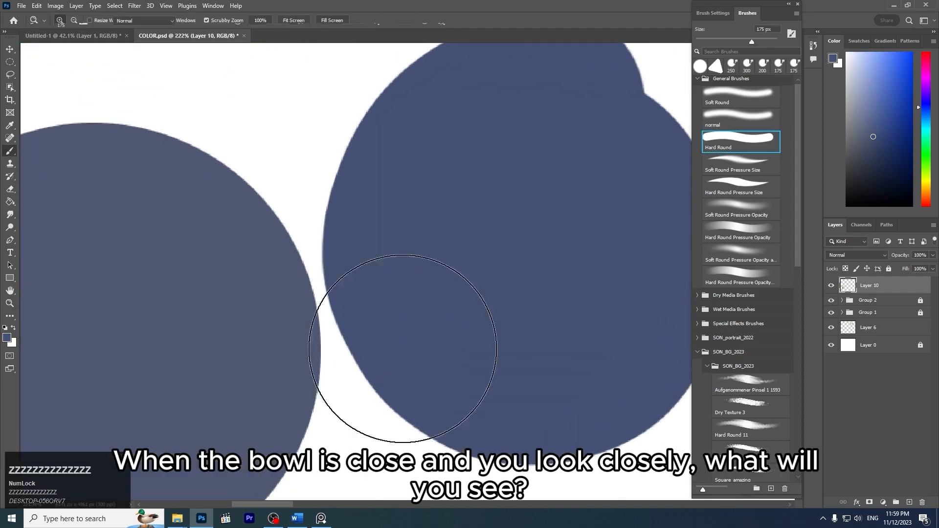
key("ctrl+z")
Step: Paint a vertical blue stroke over the slate-blue circle's right edge to compare the two colors directly
left_click_drag(346, 206, 368, 356)
key("z")
mouse_move(455, 277)
left_mouse_down()
mouse_move(415, 266)
mouse_move(443, 273)
left_mouse_up()
key("bracketleft")
key("bracketleft")
key("bracketleft")
key("bracketleft")
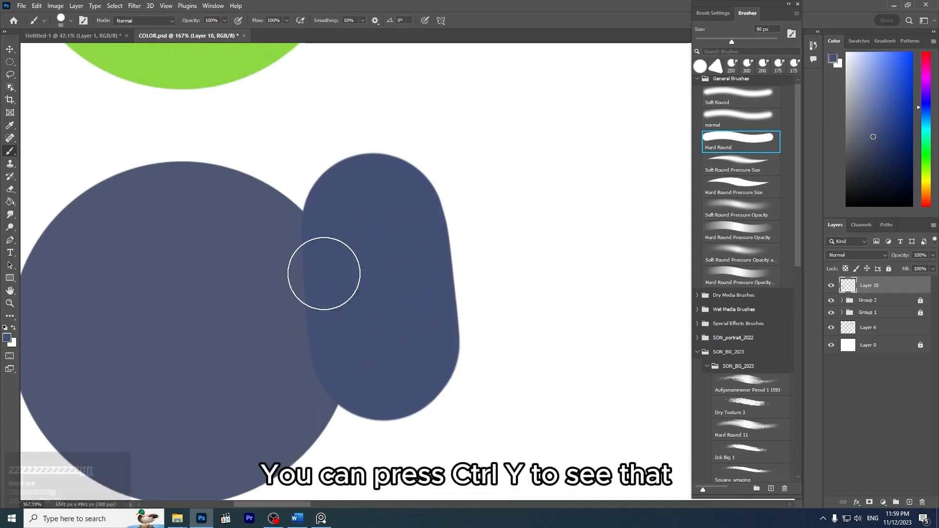
Step: Compare the values of the stroke and the circle in the grayscale proof view, return to color, and undo the stroke
key("ctrl")
key("ctrl+y")
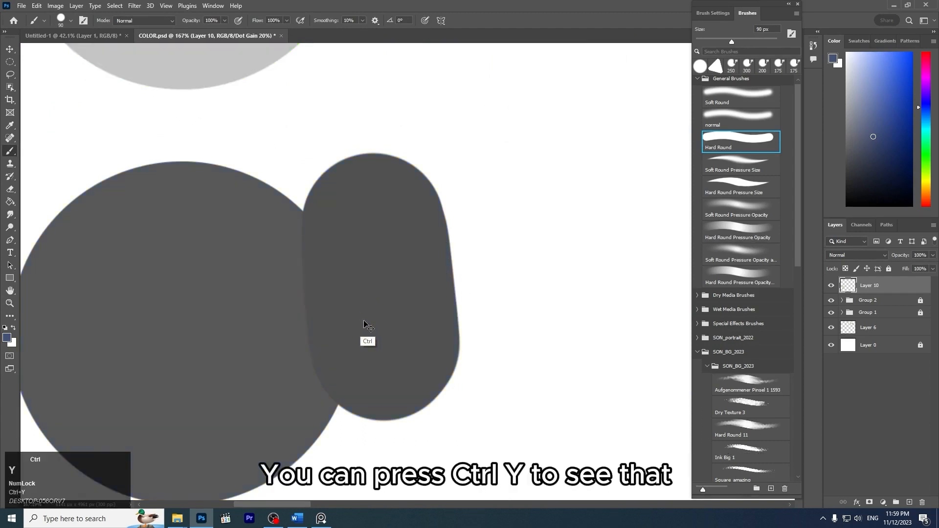
key("ctrl+y")
key("ctrl+z")
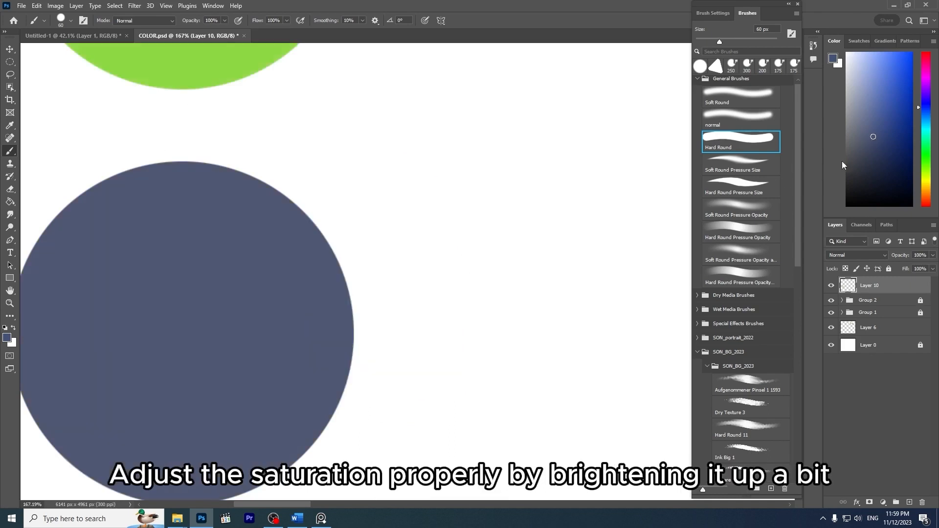
Step: Brighten and slightly desaturate the blue, and test it with a 60 px brush over the slate-blue circle's right edge
left_click(874, 134)
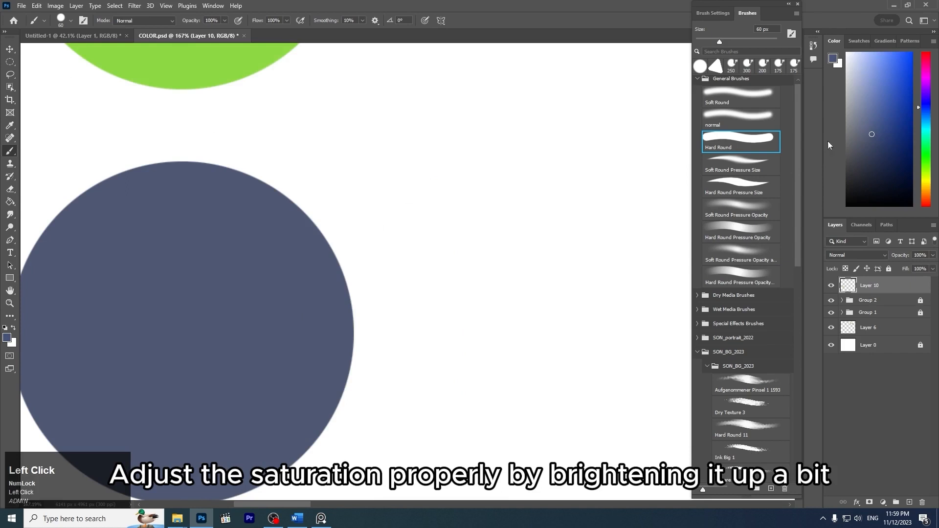
mouse_move(310, 230)
left_mouse_down()
mouse_move(327, 338)
mouse_move(348, 219)
mouse_move(340, 336)
mouse_move(420, 303)
left_mouse_up()
key("z")
mouse_move(351, 215)
left_mouse_down()
mouse_move(367, 216)
mouse_move(356, 189)
left_mouse_up()
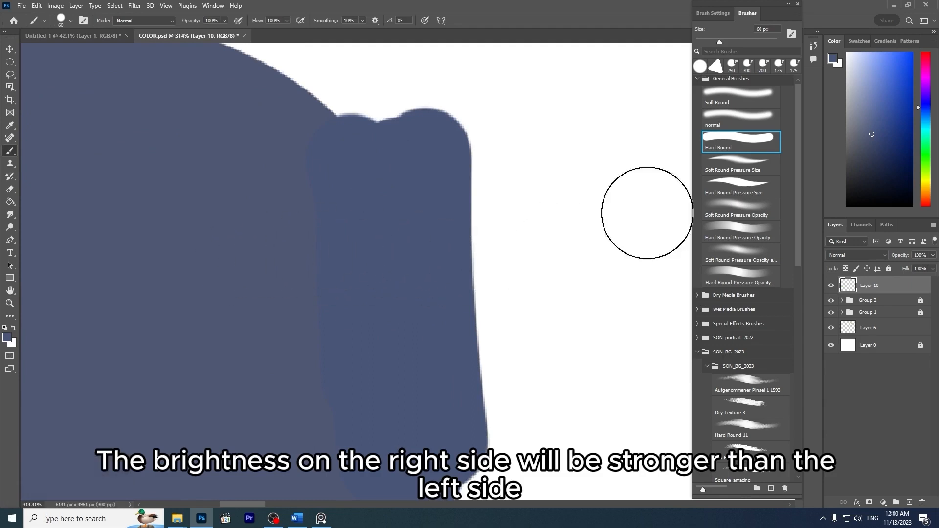
Step: Replace the test stroke on the circle's edge with one in a slightly less saturated blue and compare them up close
left_click(869, 134)
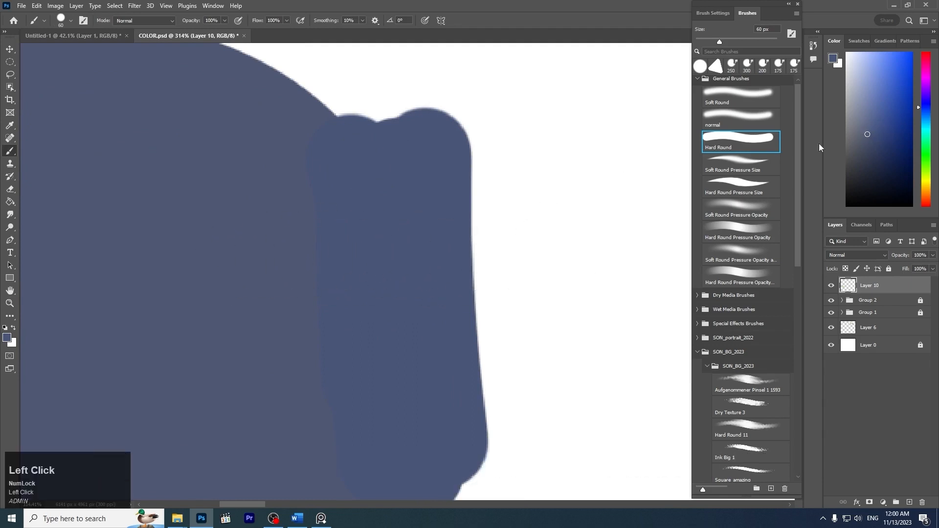
key("ctrl+z")
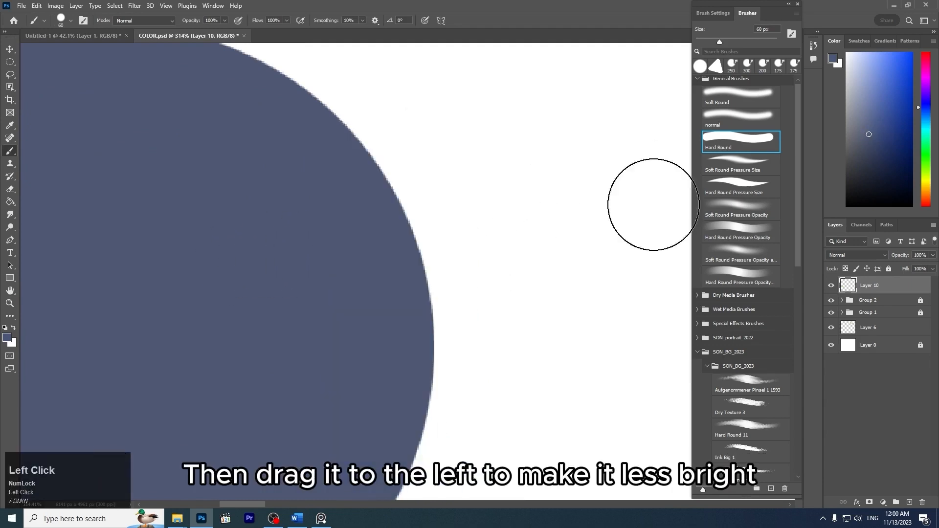
mouse_move(382, 185)
left_mouse_down()
mouse_move(378, 401)
mouse_move(398, 209)
mouse_move(395, 418)
left_mouse_up()
key("z")
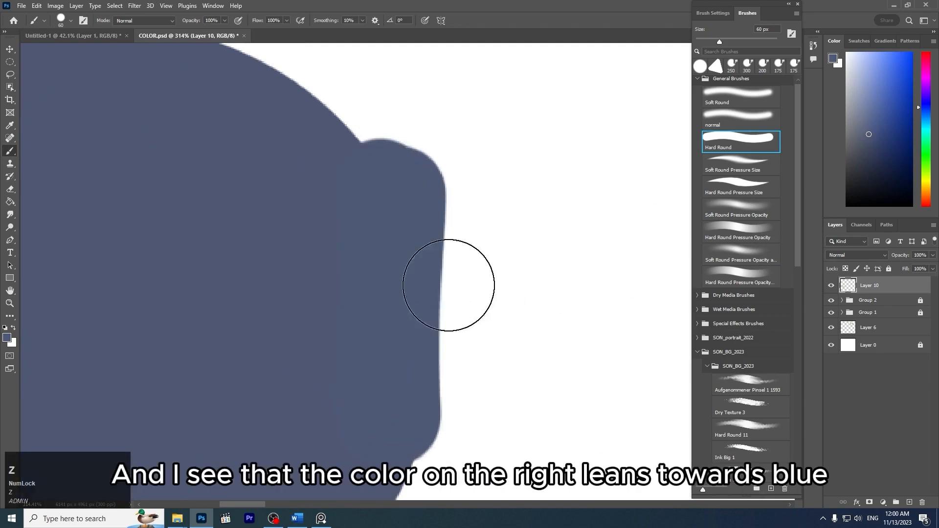
mouse_move(491, 243)
left_mouse_down()
mouse_move(467, 227)
mouse_move(485, 234)
left_mouse_up()
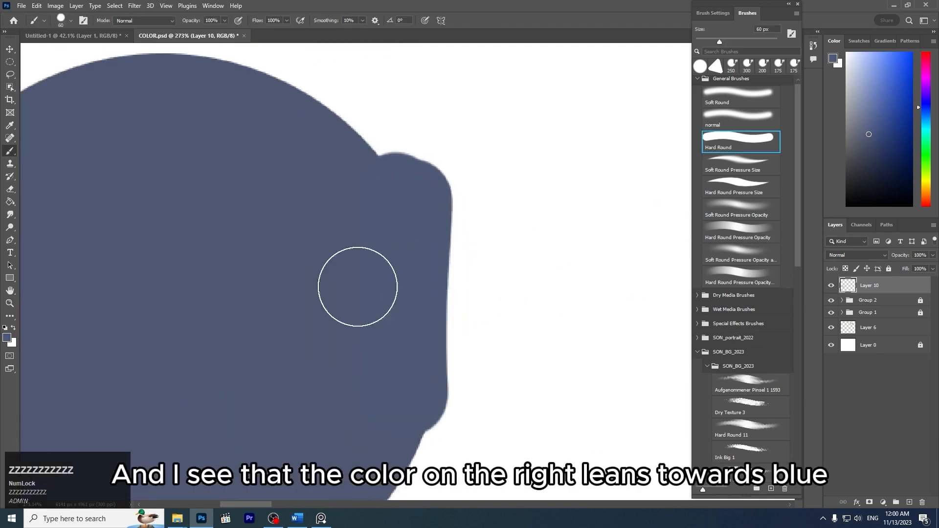
Step: Shift the hue slightly toward violet, test strokes along the slate-blue circle's edge, and undo them
left_click(925, 105)
left_click_drag(410, 218, 425, 437)
key("ctrl+z")
key("ctrl+z")
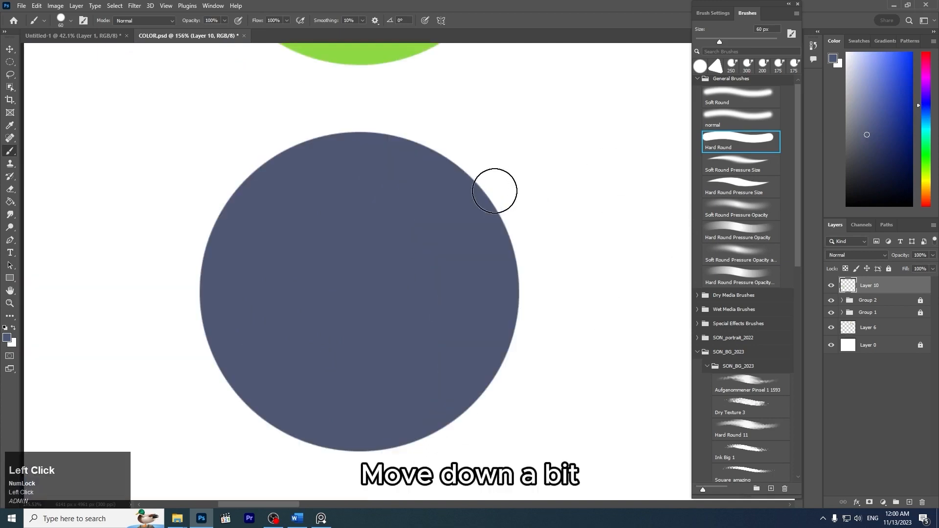
mouse_move(494, 190)
left_mouse_down()
mouse_move(524, 283)
mouse_move(543, 274)
left_mouse_up()
key("ctrl+z")
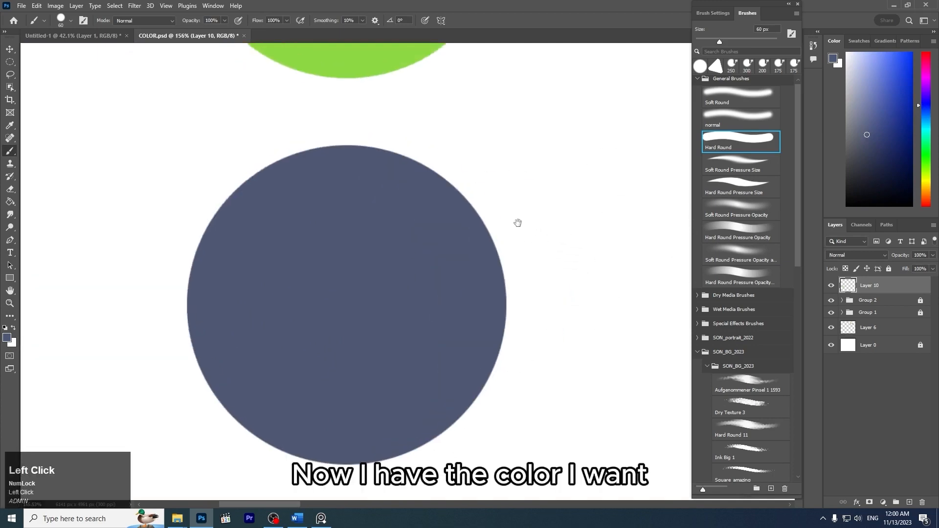
Step: Paint a swatch overlapping the slate-blue circle's upper-right edge with a 125 px brush and fine-tune the blue's saturation
left_click_drag(518, 222, 491, 226)
key("bracketright")
key("bracketright")
key("bracketright")
key("bracketright")
key("bracketright")
mouse_move(491, 188)
left_mouse_down()
mouse_move(509, 223)
mouse_move(465, 182)
mouse_move(458, 189)
left_mouse_up()
key("z")
mouse_move(592, 177)
left_mouse_down()
mouse_move(545, 156)
mouse_move(557, 173)
mouse_move(520, 216)
mouse_move(556, 220)
mouse_move(577, 182)
mouse_move(488, 209)
left_mouse_up()
key("space")
mouse_move(408, 199)
left_mouse_down()
mouse_move(450, 205)
mouse_move(455, 220)
left_mouse_up()
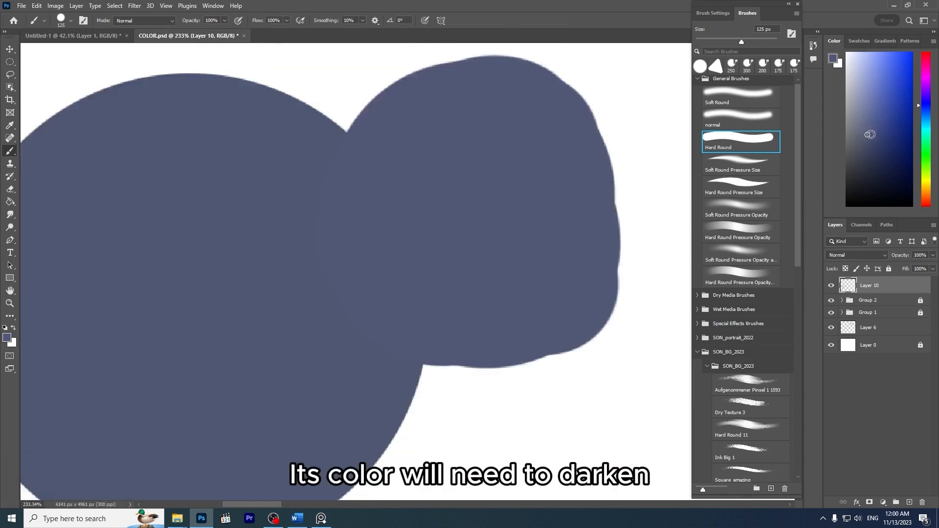
left_click(870, 135)
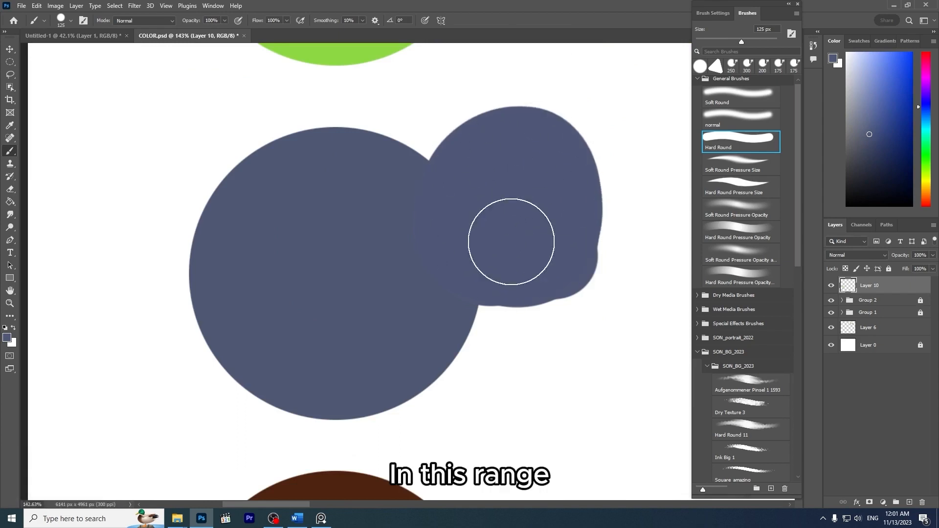
Step: Mark the matched slate blue's position with a dot in quadrant 3 of the color picker diagram
key("z")
left_click(579, 180)
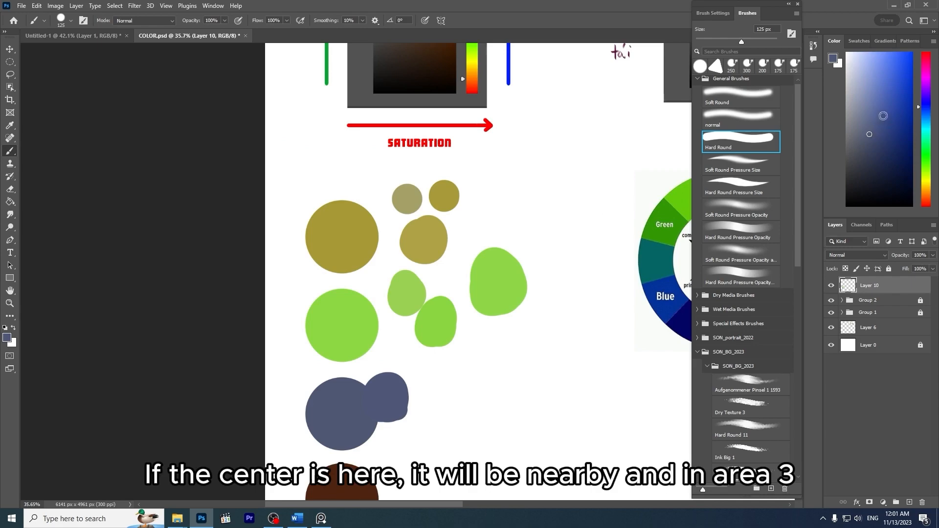
key("space")
left_click_drag(520, 190, 365, 357)
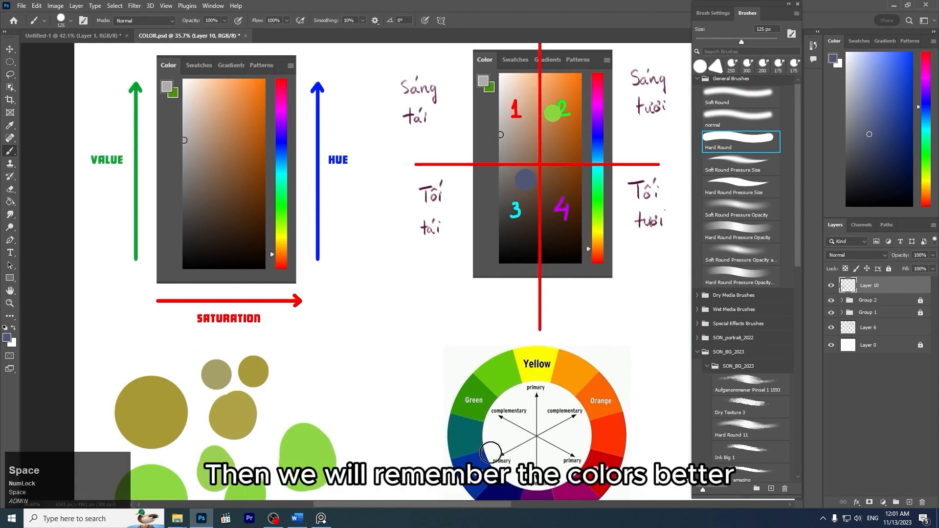
Step: Examine the dark brown circle beside the other circles and the color wheel to judge its hue
key("ctrl+space")
left_click_drag(483, 248, 450, 248)
key("space")
left_click_drag(385, 347, 442, 245)
key("space")
left_click_drag(409, 277, 432, 317)
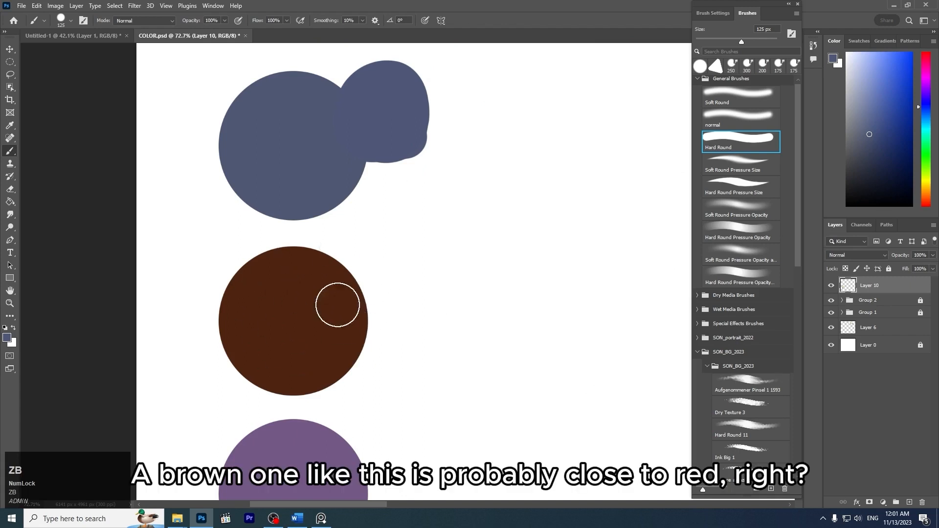
key("z")
left_click_drag(459, 238, 448, 220)
key("space")
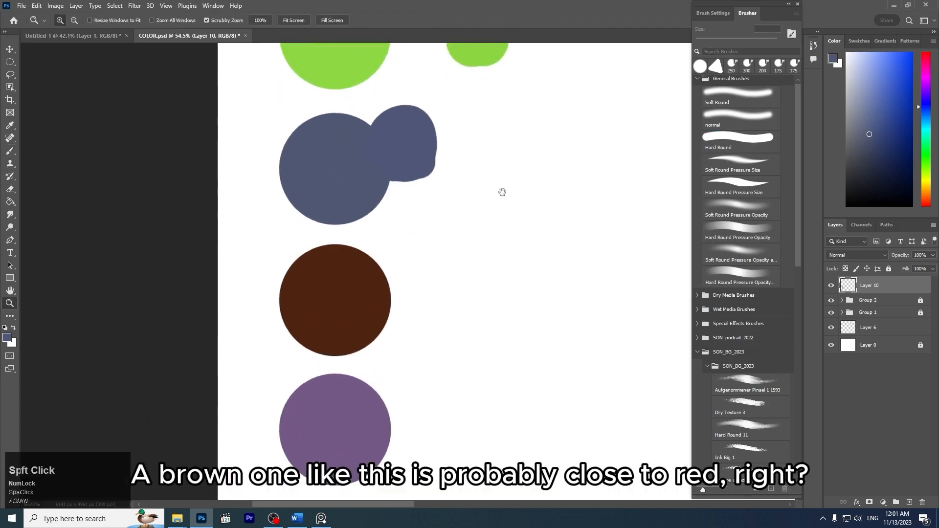
left_click_drag(501, 192, 476, 301)
key("space")
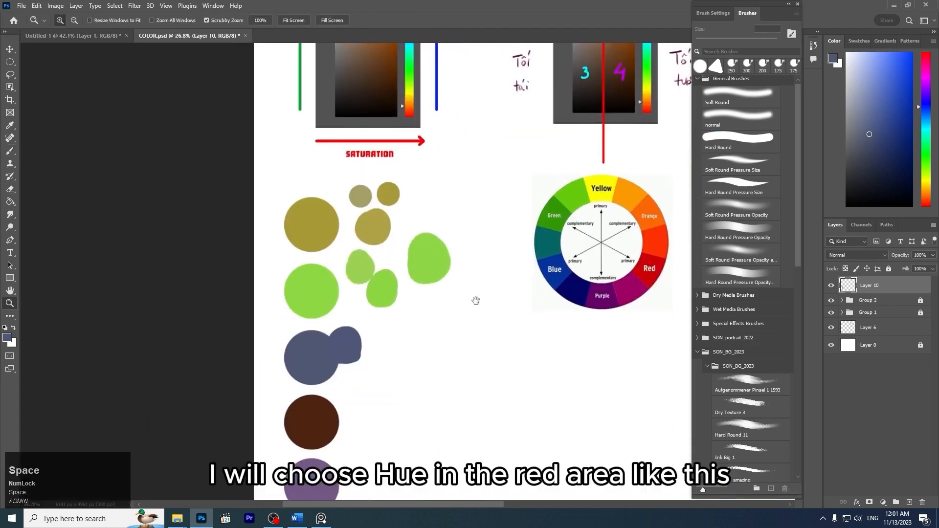
Step: Set the hue to red and darken the foreground color to a deep, muted brown
left_click(925, 201)
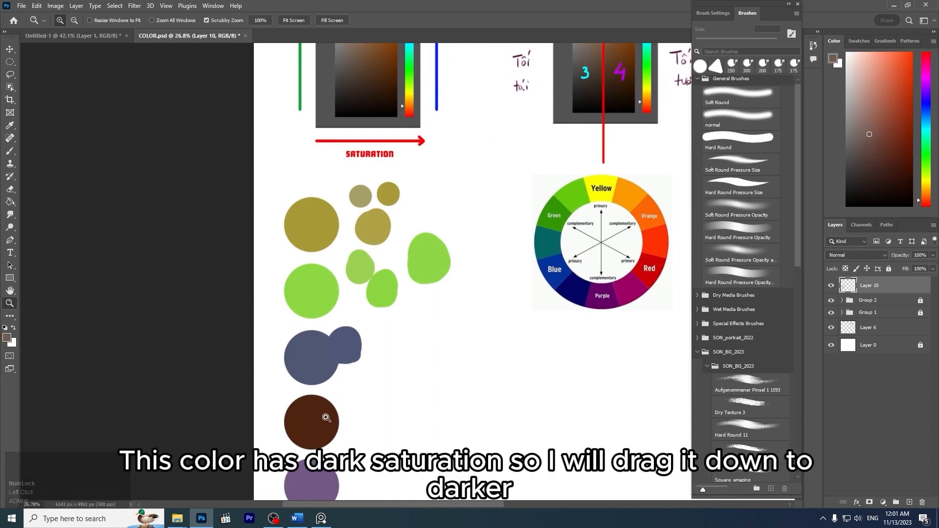
left_click(873, 167)
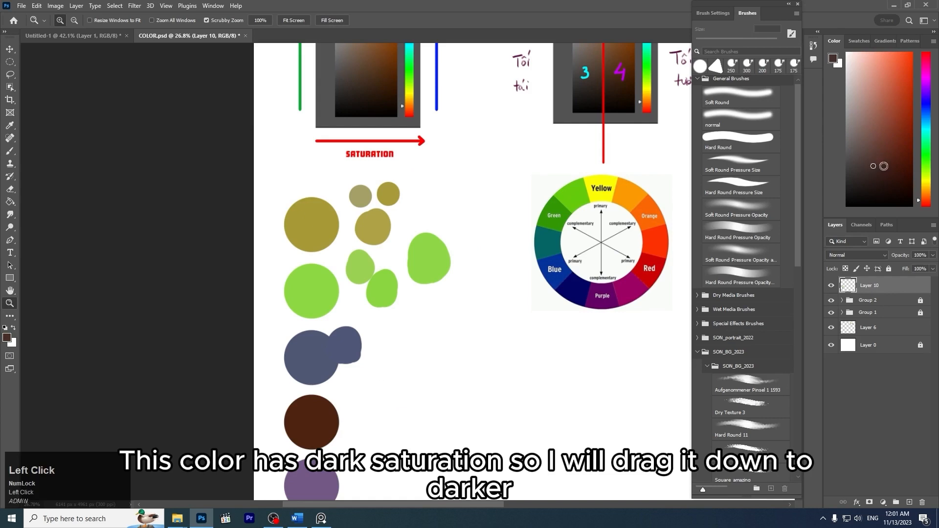
left_click_drag(395, 372, 435, 349)
key("space")
left_click_drag(436, 348, 540, 204)
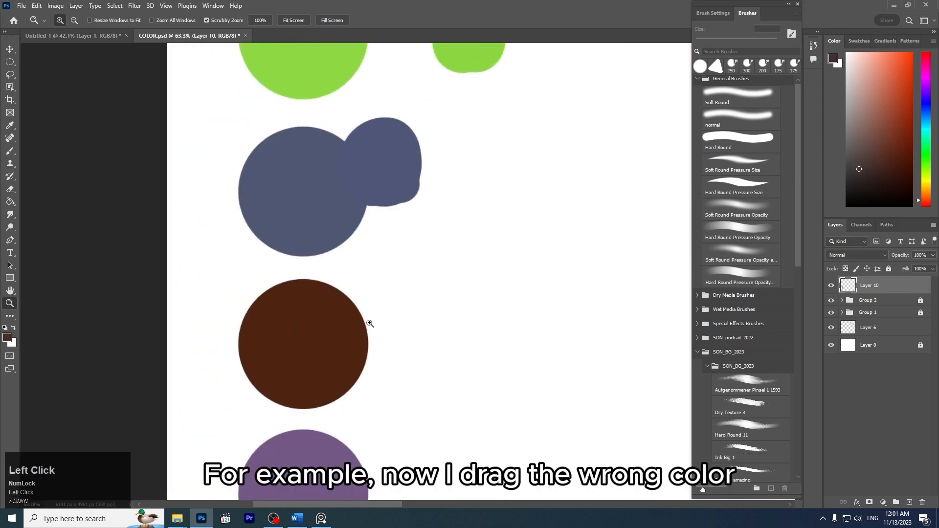
Step: Test and undo dabs beside the brown circle, and paint a dark gray-brown stroke over its right edge with a 200 px brush
key("b")
key("bracketright")
key("bracketright")
key("bracketright")
key("bracketright")
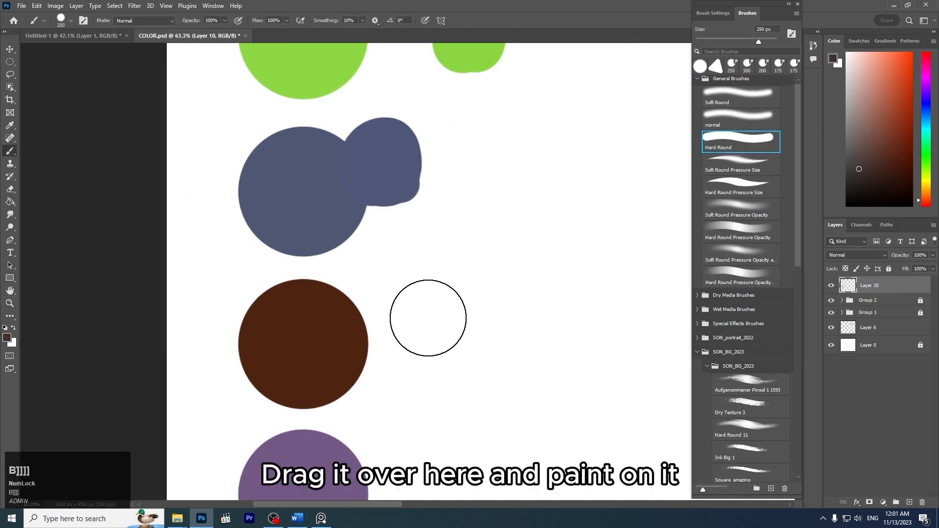
left_click(425, 310)
key("ctrl+z")
key("bracketleft")
key("bracketleft")
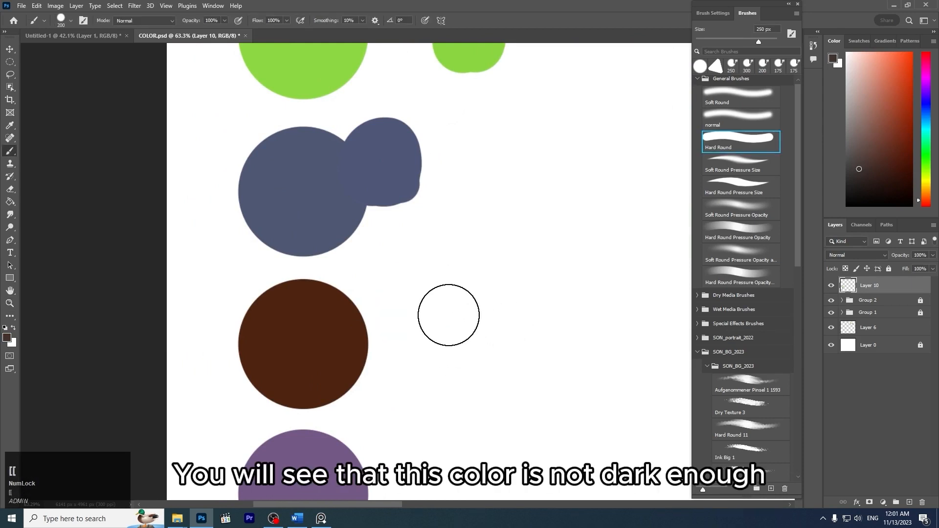
left_click_drag(424, 293, 440, 302)
key("ctrl+z")
mouse_move(381, 293)
left_mouse_down()
mouse_move(390, 357)
mouse_move(407, 336)
left_mouse_up()
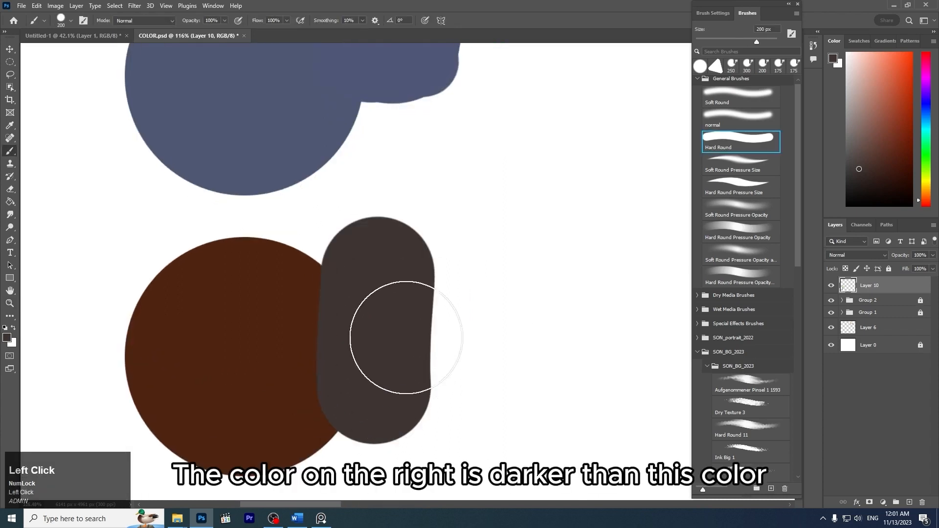
Step: Reduce the brush size to 90 px and undo the gray-brown stroke over the brown circle's edge
key("bracketleft")
key("bracketleft")
key("bracketleft")
key("bracketleft")
key("bracketleft")
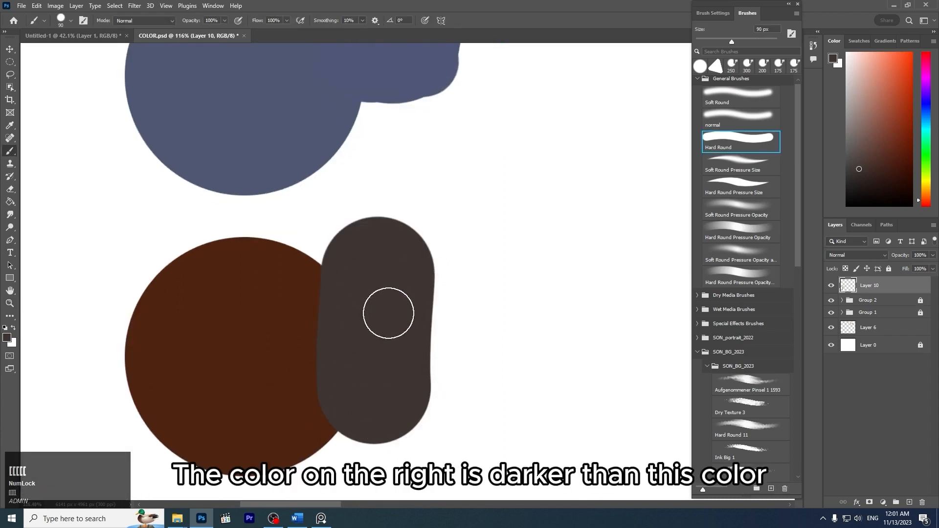
key("ctrl+z")
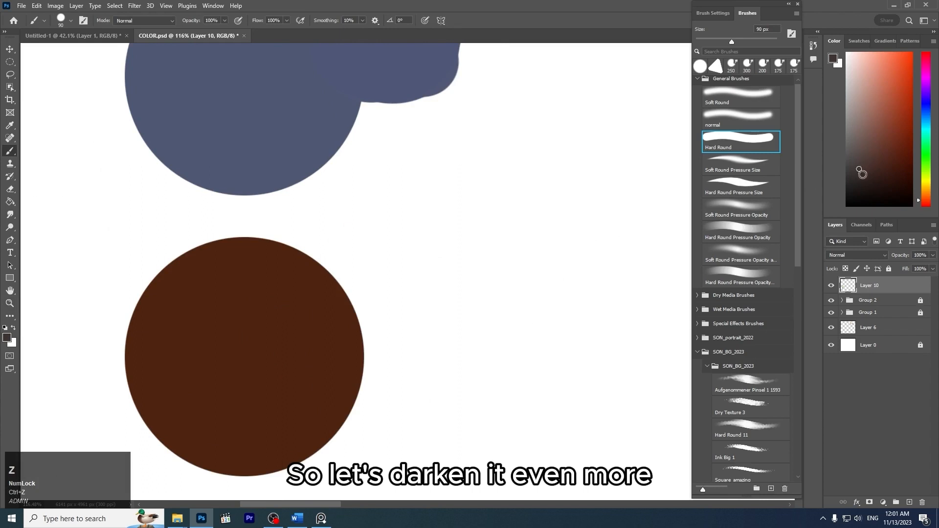
Step: Try a darker gray-brown swatch over the brown circle's right edge, check its value in the grayscale proof and undo it
left_click(862, 174)
mouse_move(374, 257)
left_mouse_down()
mouse_move(352, 377)
mouse_move(387, 371)
left_mouse_up()
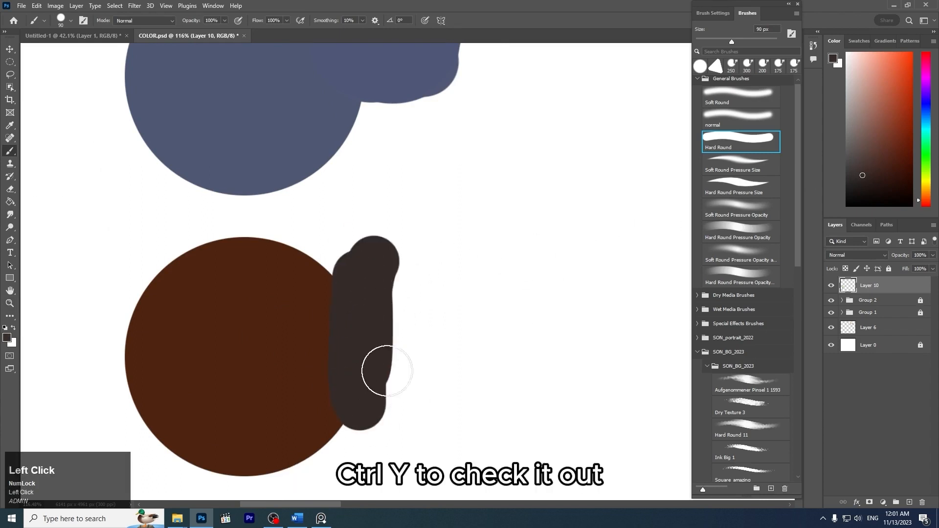
key("ctrl+y")
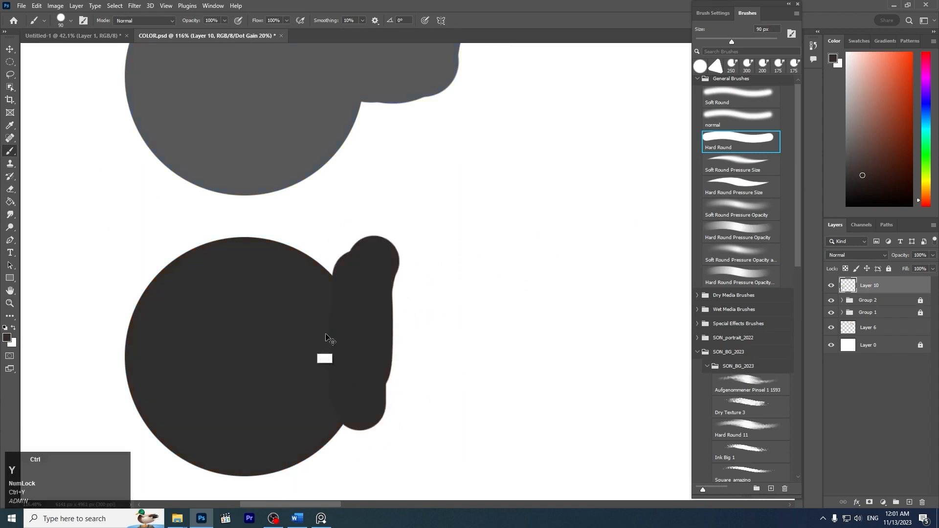
key("ctrl+y")
key("ctrl+z")
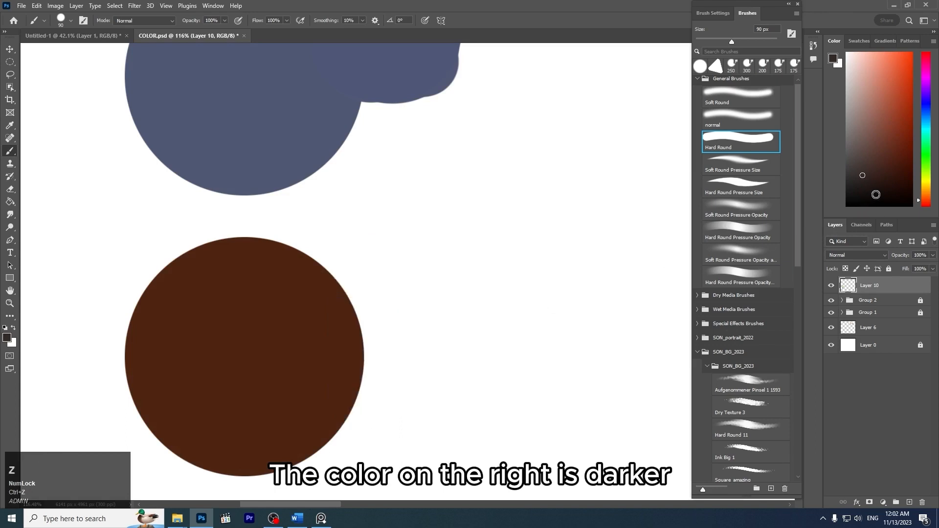
Step: Paint a slightly lighter gray-brown swatch over the brown circle's right edge and compare the two values using the grayscale proof
left_click(864, 172)
mouse_move(373, 285)
left_mouse_down()
mouse_move(359, 321)
mouse_move(359, 274)
left_mouse_up()
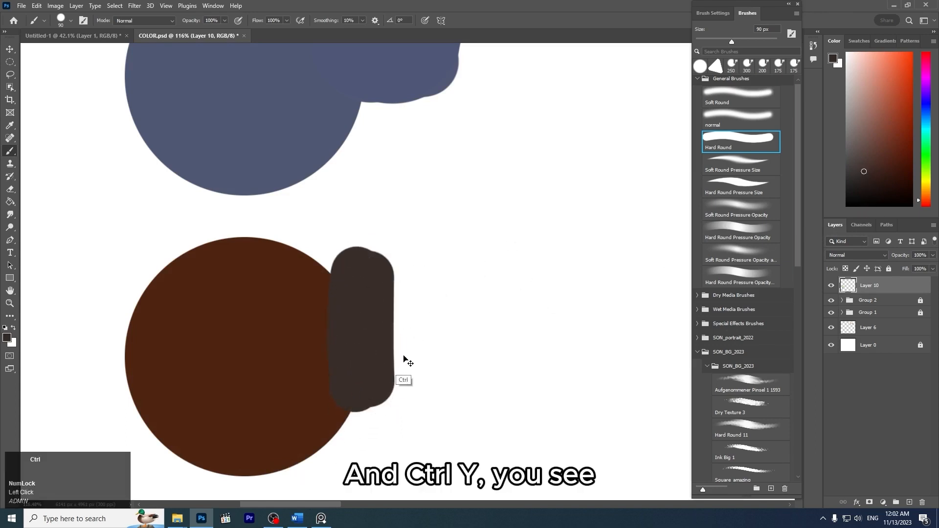
key("ctrl+y")
key("ctrl+y")
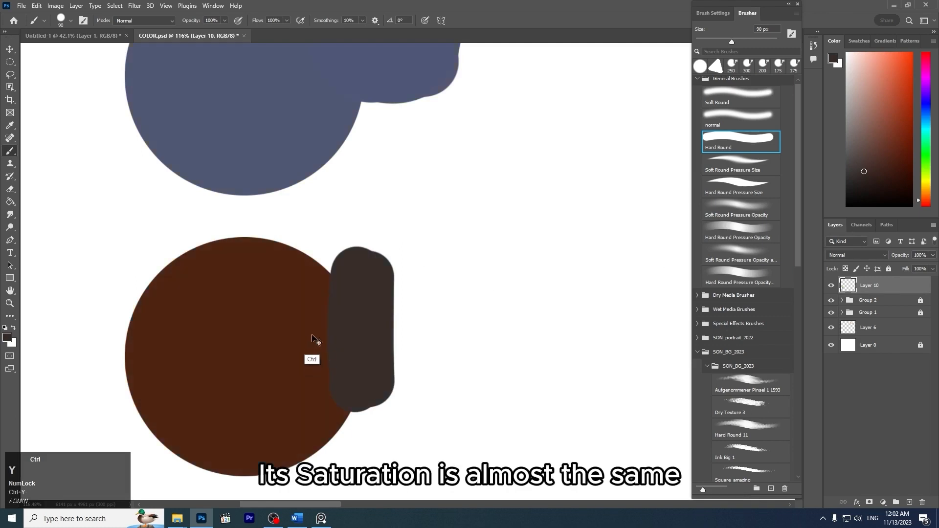
key("ctrl+y")
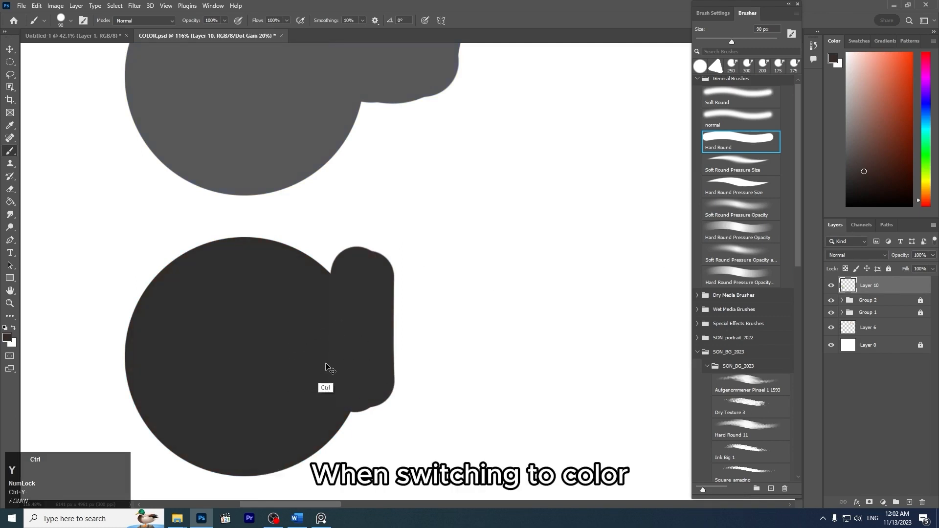
key("ctrl+y")
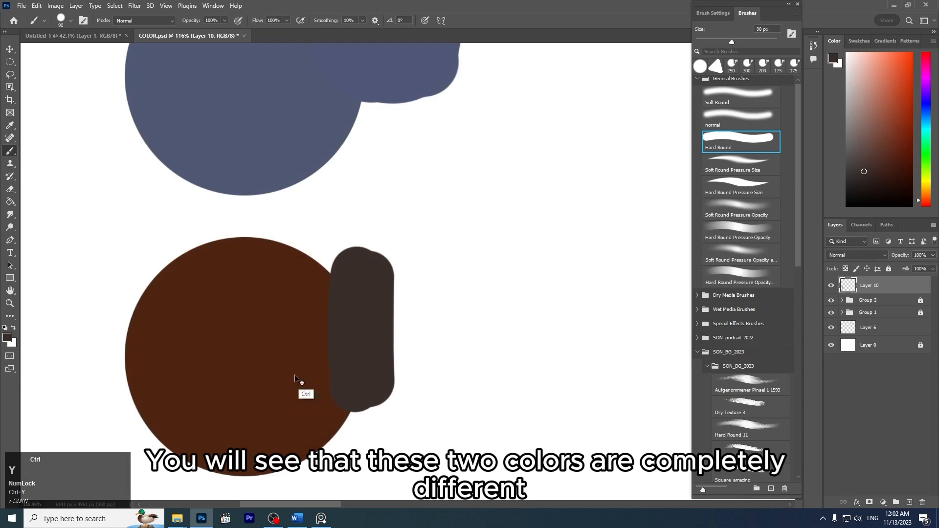
key("ctrl+y")
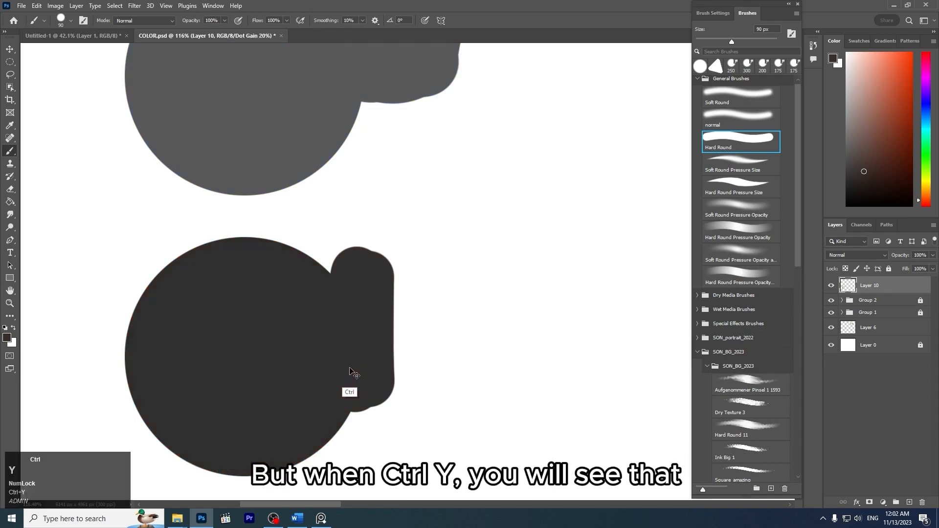
key("ctrl+y")
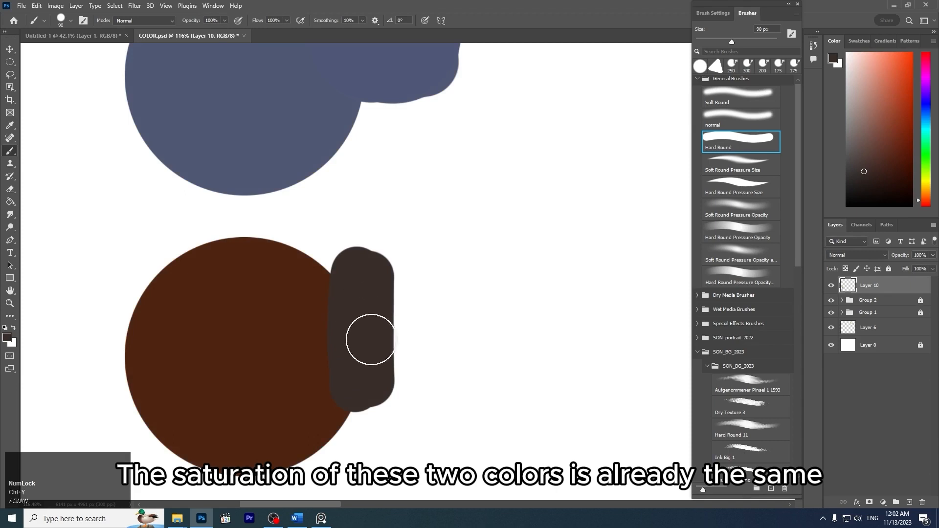
Step: Replace the gray-brown with a strongly saturated dark brown of orange hue, testing and undoing swatches on the brown circle's right edge
key("ctrl+z")
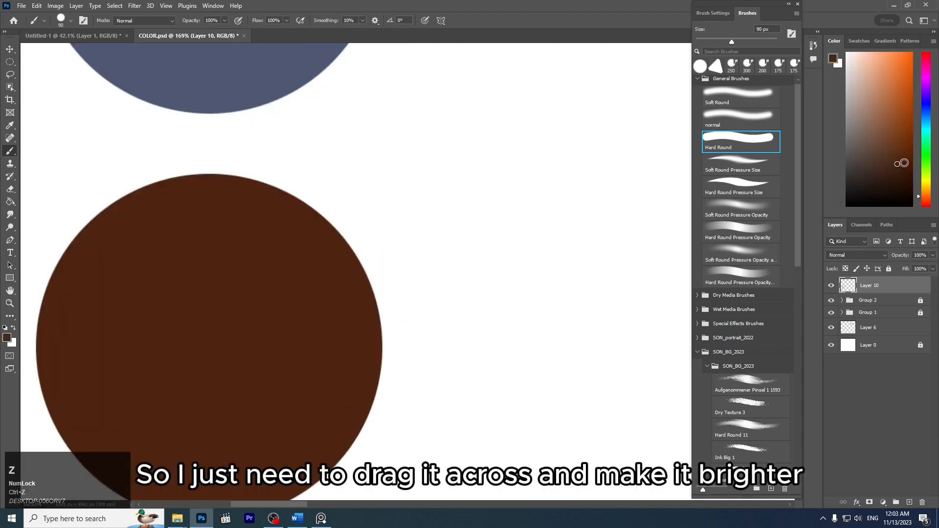
mouse_move(341, 286)
left_mouse_down()
mouse_move(378, 364)
mouse_move(367, 276)
mouse_move(388, 391)
left_mouse_up()
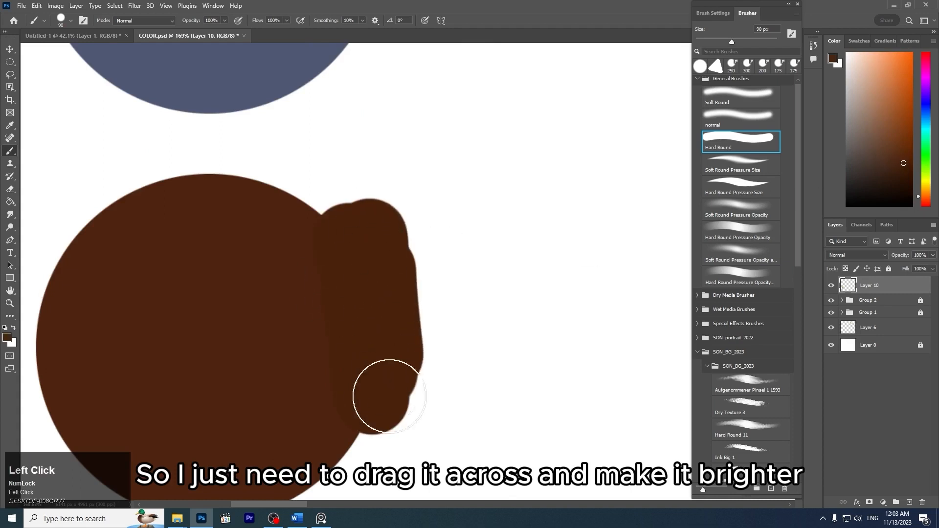
key("ctrl+z")
key("ctrl+z")
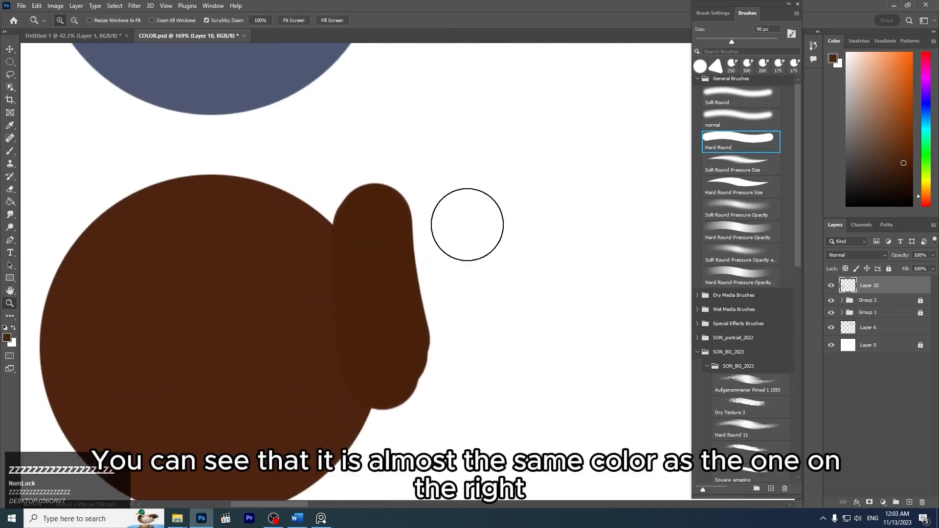
key("ctrl+z")
mouse_move(376, 220)
left_mouse_down()
mouse_move(384, 352)
mouse_move(387, 306)
mouse_move(394, 356)
left_mouse_up()
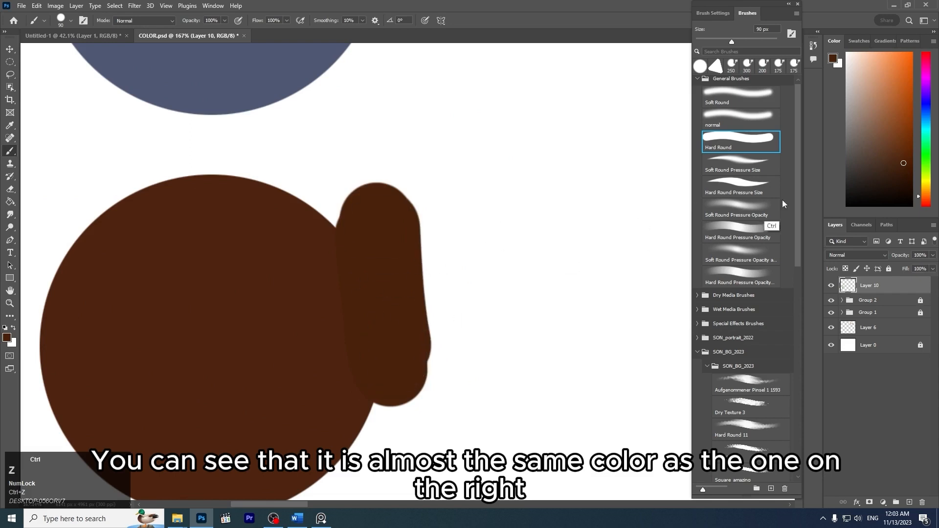
key("ctrl+z")
Step: Lighten the saturated brown slightly, undo the test dabs and paint a new swatch over the brown circle's right edge
left_click_drag(337, 241, 362, 304)
key("ctrl+z")
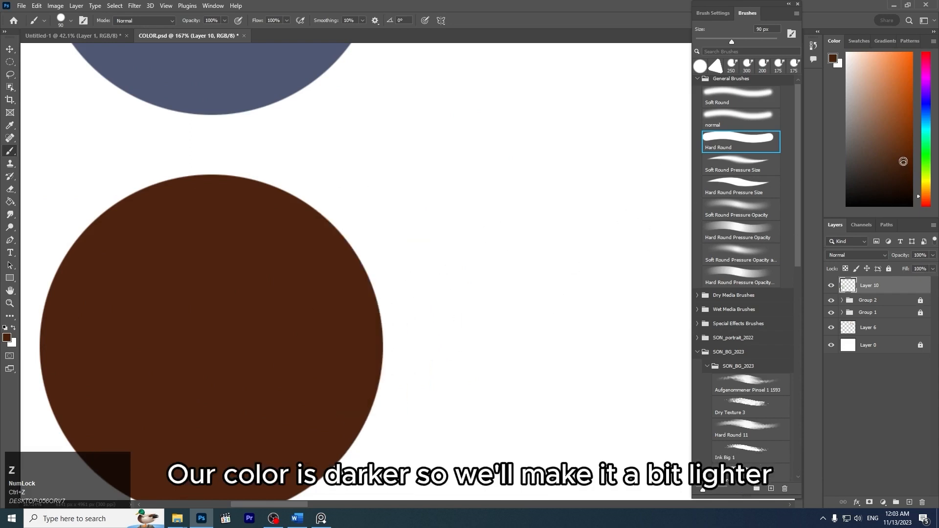
mouse_move(390, 369)
left_mouse_down()
mouse_move(367, 235)
mouse_move(375, 328)
left_mouse_up()
key("ctrl+z")
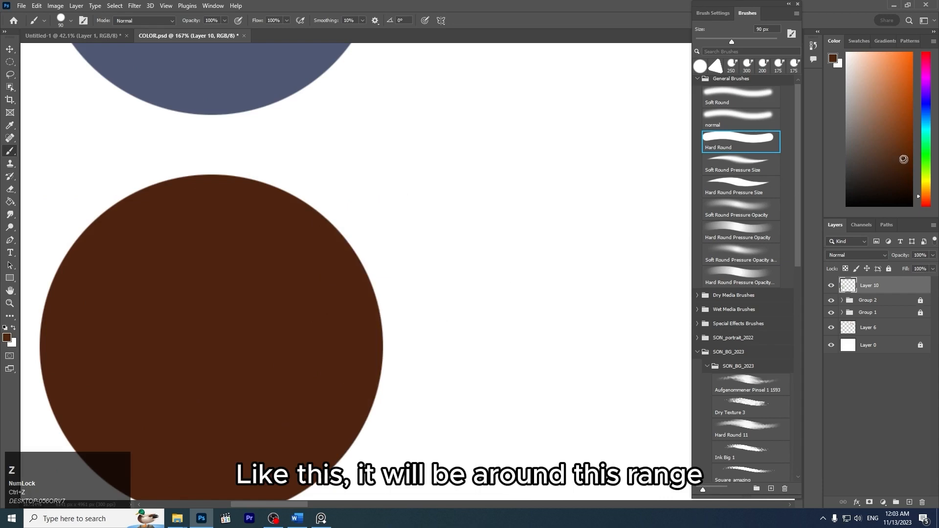
mouse_move(344, 235)
left_mouse_down()
mouse_move(375, 243)
mouse_move(410, 359)
left_mouse_up()
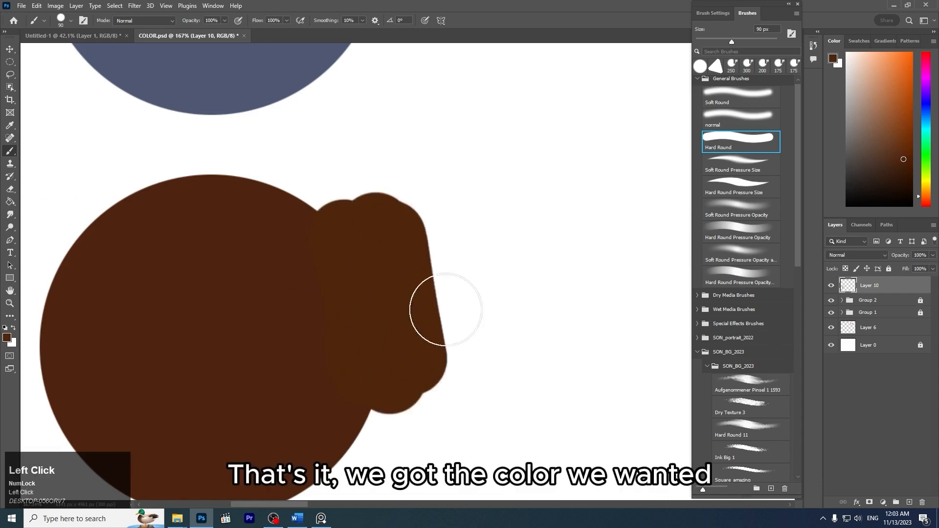
Step: Examine up close where the swatch overlaps the brown circle to compare their hues
key("z")
mouse_move(505, 251)
left_mouse_down()
mouse_move(461, 210)
mouse_move(459, 230)
left_mouse_up()
mouse_move(437, 275)
left_mouse_down()
mouse_move(475, 292)
mouse_move(486, 250)
mouse_move(520, 285)
mouse_move(568, 293)
left_mouse_up()
key("z")
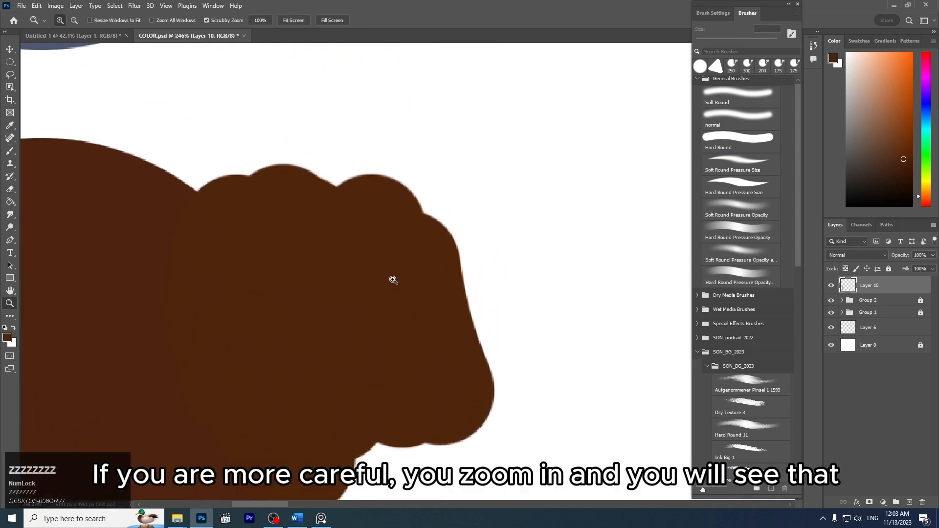
key("space")
left_click_drag(357, 282, 482, 228)
left_click_drag(304, 234, 443, 248)
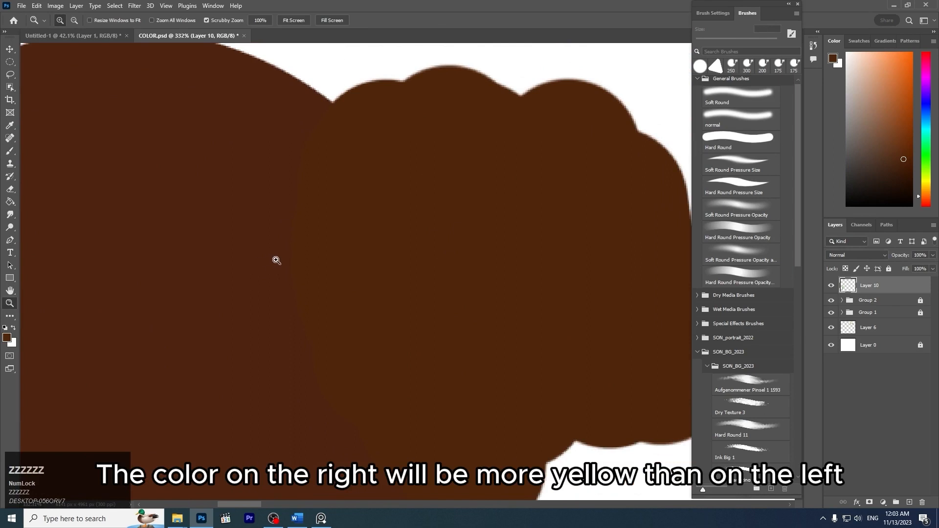
Step: Shift the brown's hue slightly toward red, undo the old swatch and repaint it over the brown circle's right edge
left_click(925, 200)
key("ctrl")
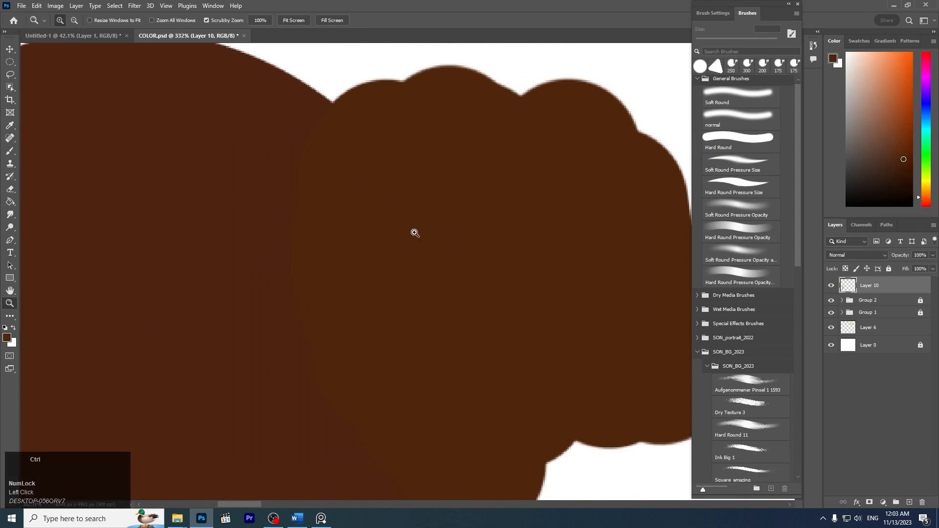
key("z")
mouse_move(473, 205)
left_mouse_down()
mouse_move(420, 194)
mouse_move(471, 176)
mouse_move(444, 218)
left_mouse_up()
key("ctrl+z")
key("ctrl+z")
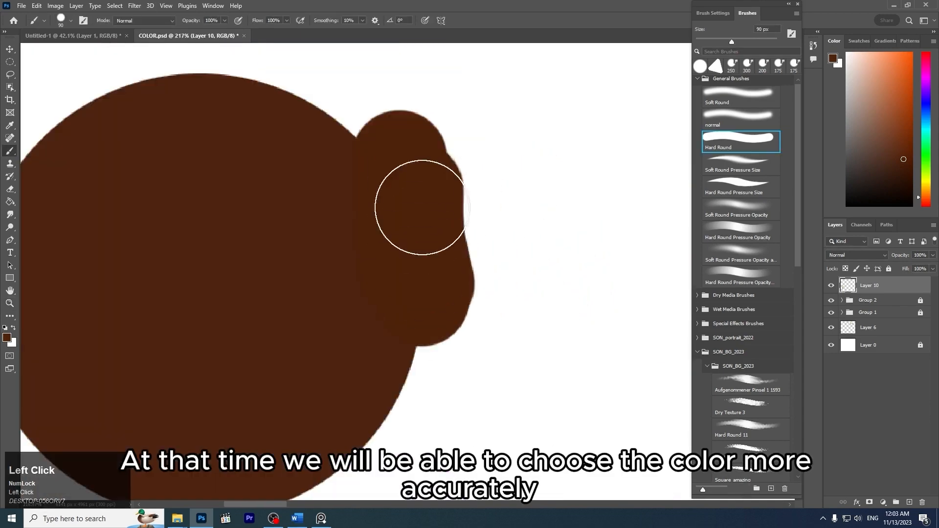
mouse_move(422, 207)
left_mouse_down()
mouse_move(455, 280)
mouse_move(428, 224)
left_mouse_up()
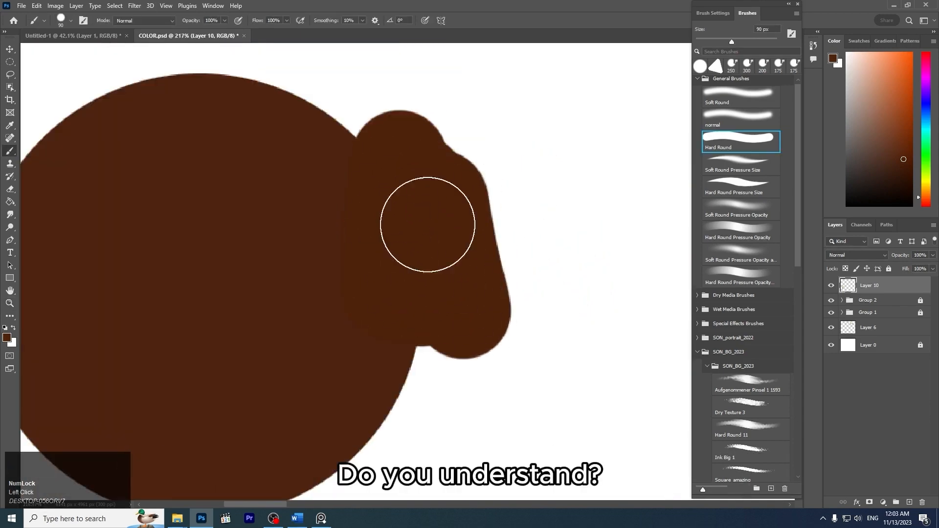
Step: Set the hue to violet and lighten the foreground color to a bright purple for matching the purple circle
key("z")
left_click_drag(549, 225, 489, 157)
mouse_move(524, 188)
left_mouse_down()
mouse_move(528, 218)
mouse_move(556, 225)
left_mouse_up()
key("z")
key("space")
mouse_move(555, 225)
left_mouse_down()
mouse_move(373, 339)
mouse_move(405, 350)
left_mouse_up()
key("z")
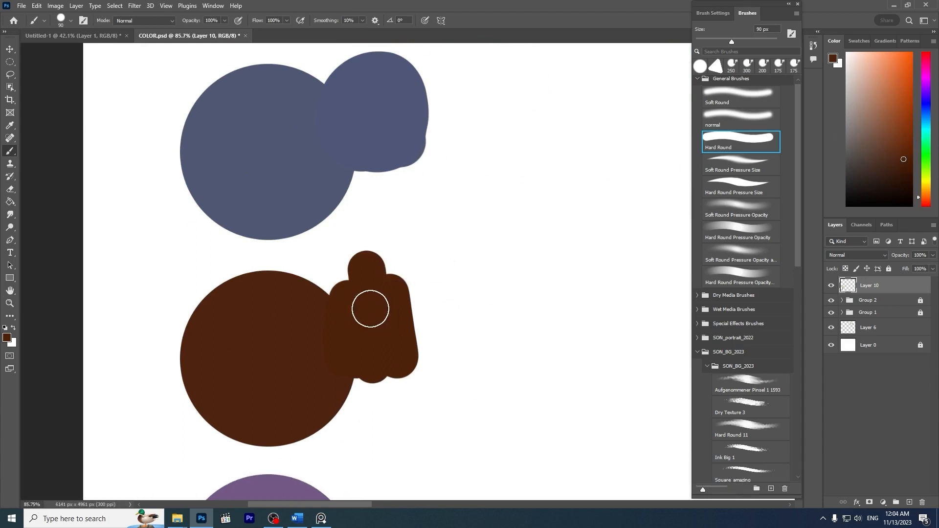
left_click_drag(496, 285, 459, 166)
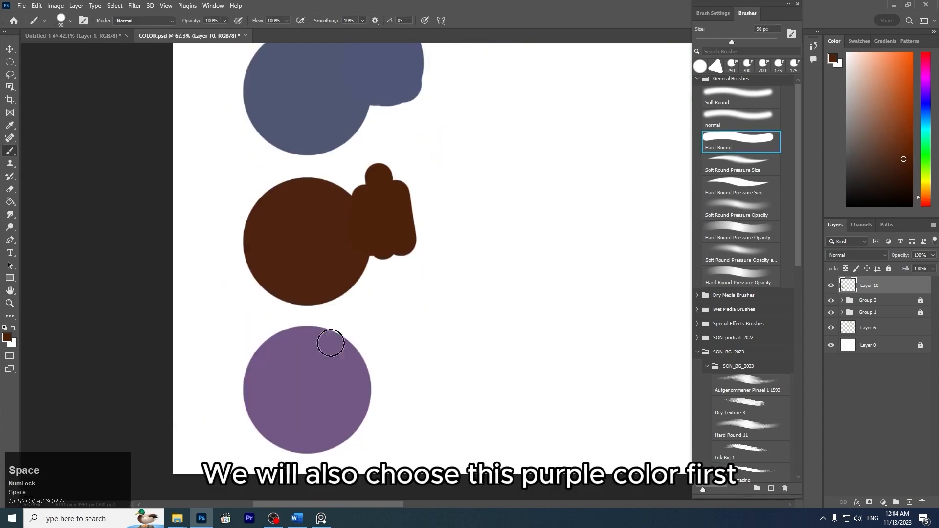
left_click(928, 89)
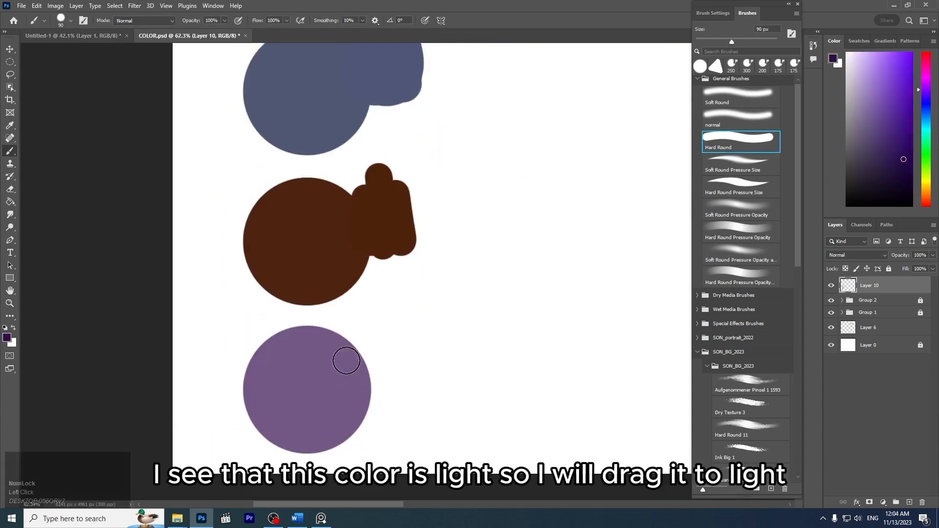
left_click_drag(869, 97, 883, 76)
Step: Test bright purple dabs beside the purple circle and undo them
mouse_move(400, 350)
left_mouse_down()
mouse_move(383, 376)
mouse_move(398, 366)
left_mouse_up()
key("ctrl+z")
left_click_drag(415, 318, 401, 320)
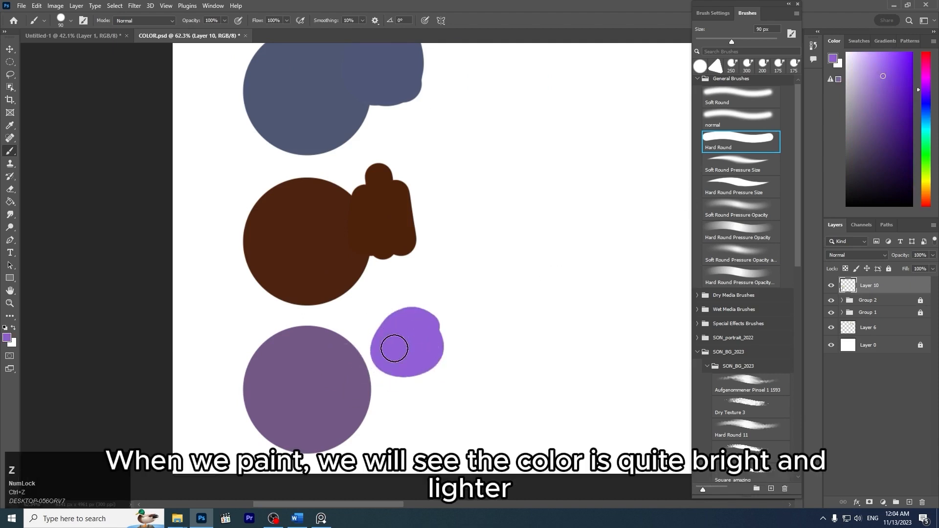
key("ctrl+z")
mouse_move(369, 375)
left_mouse_down()
mouse_move(358, 332)
mouse_move(390, 363)
mouse_move(455, 356)
left_mouse_up()
key("z")
key("ctrl+z")
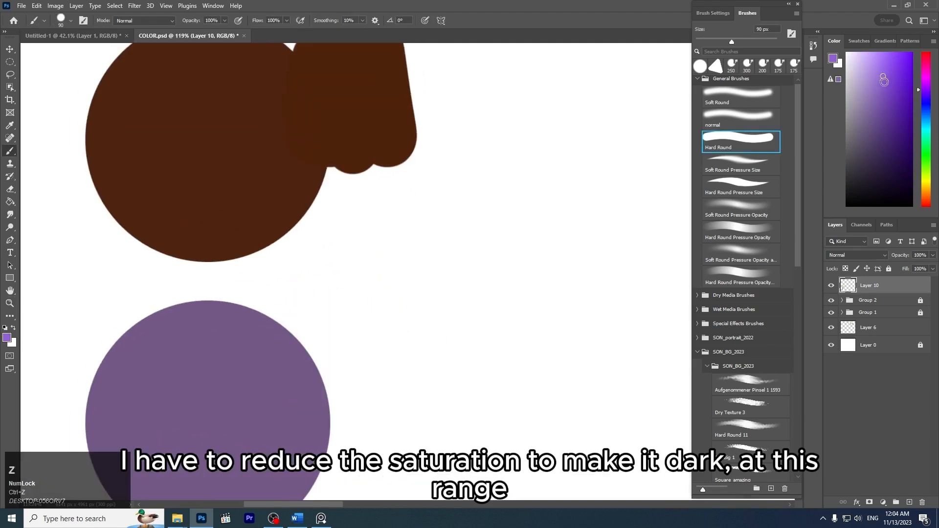
Step: Try a darker saturated purple swatch on the purple circle's right edge, compare it in the grayscale proof and undo it
left_click(884, 101)
mouse_move(367, 362)
left_mouse_down()
mouse_move(337, 330)
mouse_move(353, 368)
left_mouse_up()
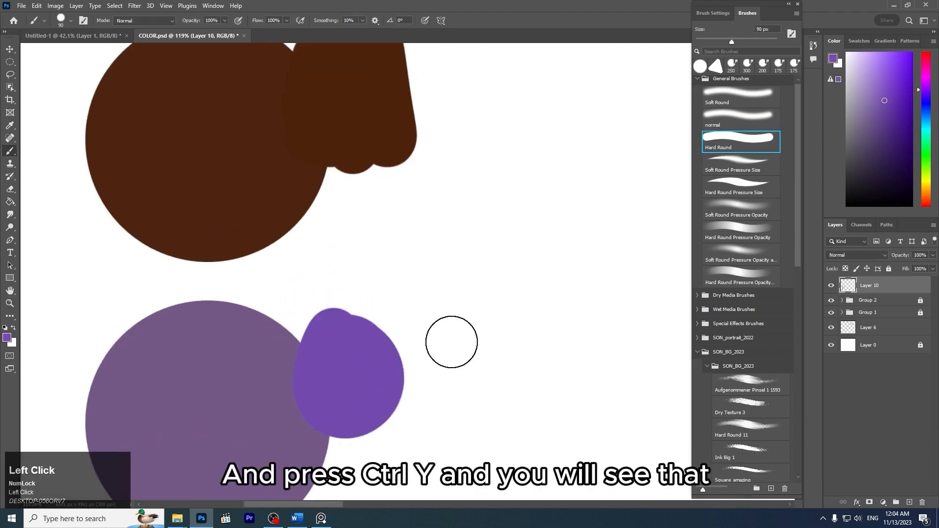
scroll(451, 342, "down", 1)
key("ctrl+y")
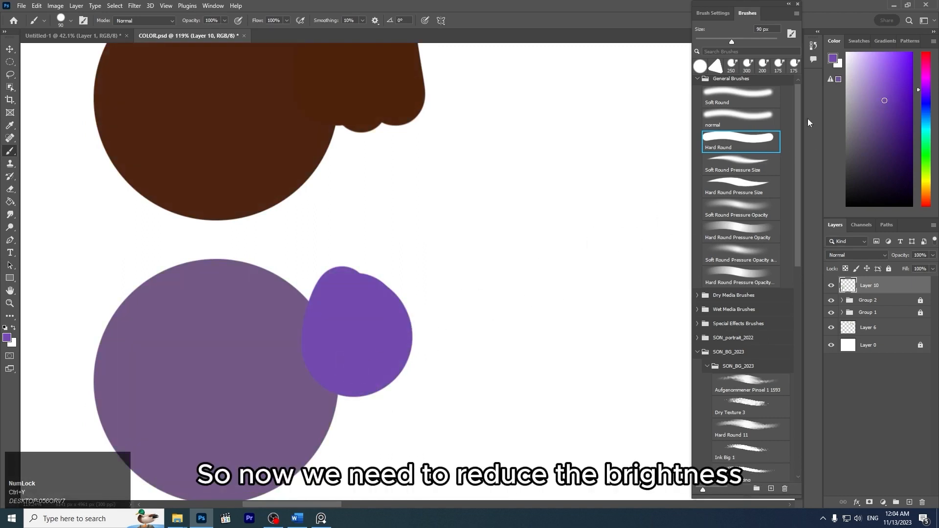
key("ctrl+z")
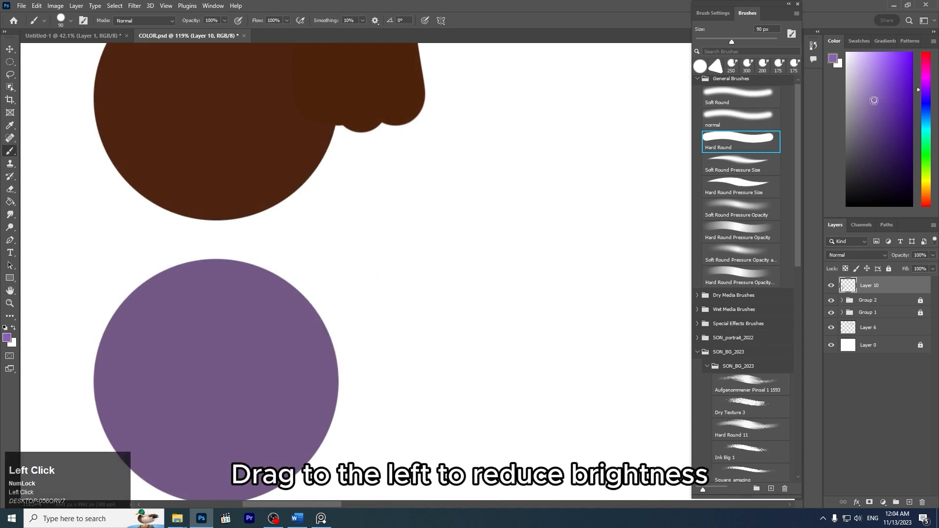
Step: Desaturate and darken the purple, undo the test dabs, and paint a swatch over the purple circle's right edge with a 70 px brush
mouse_move(350, 291)
left_mouse_down()
mouse_move(332, 336)
mouse_move(346, 295)
mouse_move(387, 301)
left_mouse_up()
key("ctrl+z")
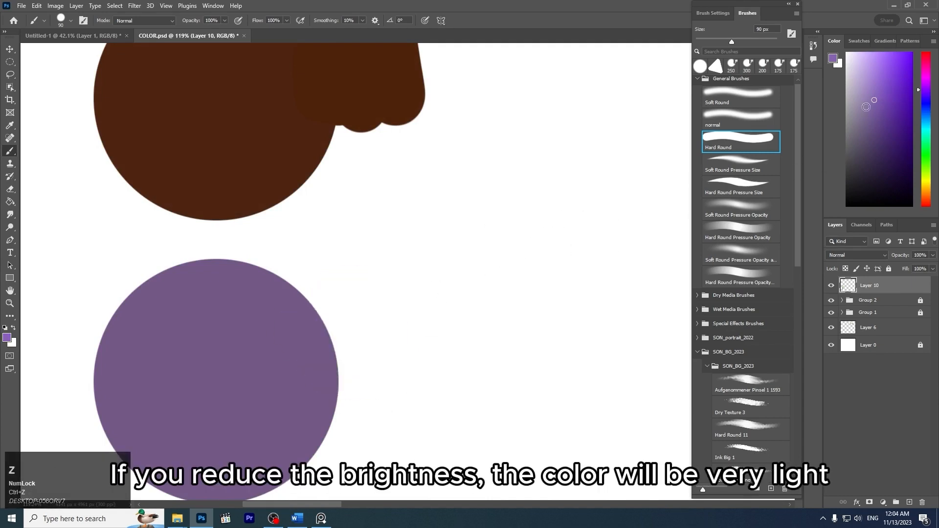
mouse_move(366, 224)
left_mouse_down()
mouse_move(335, 325)
mouse_move(392, 283)
left_mouse_up()
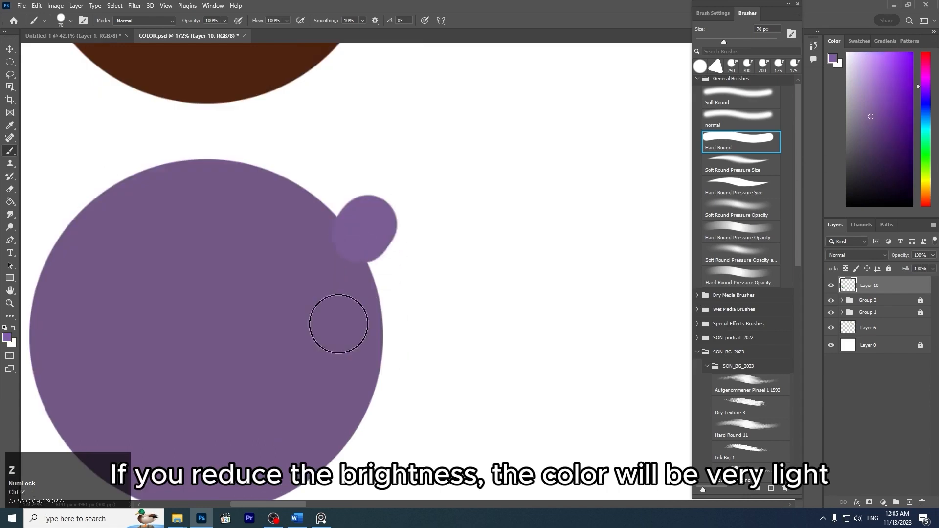
key("ctrl+z")
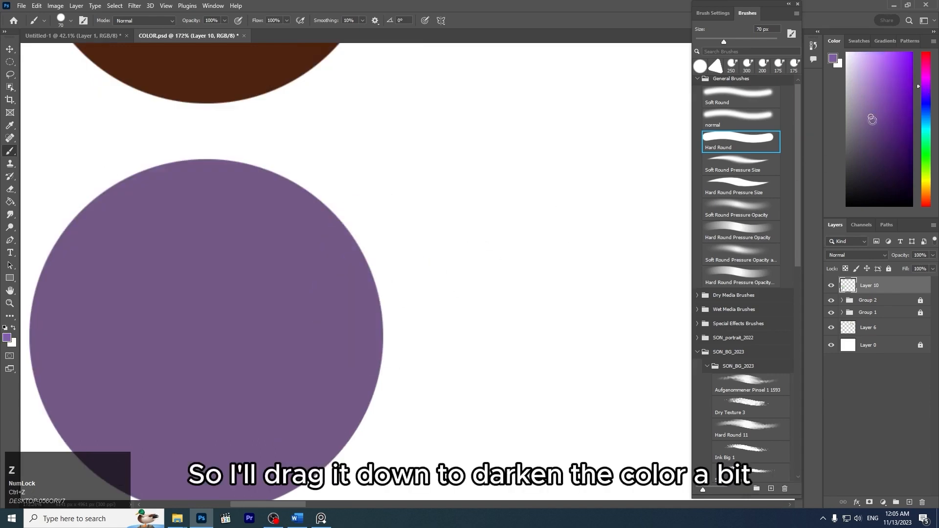
mouse_move(377, 218)
left_mouse_down()
mouse_move(388, 360)
mouse_move(356, 318)
left_mouse_up()
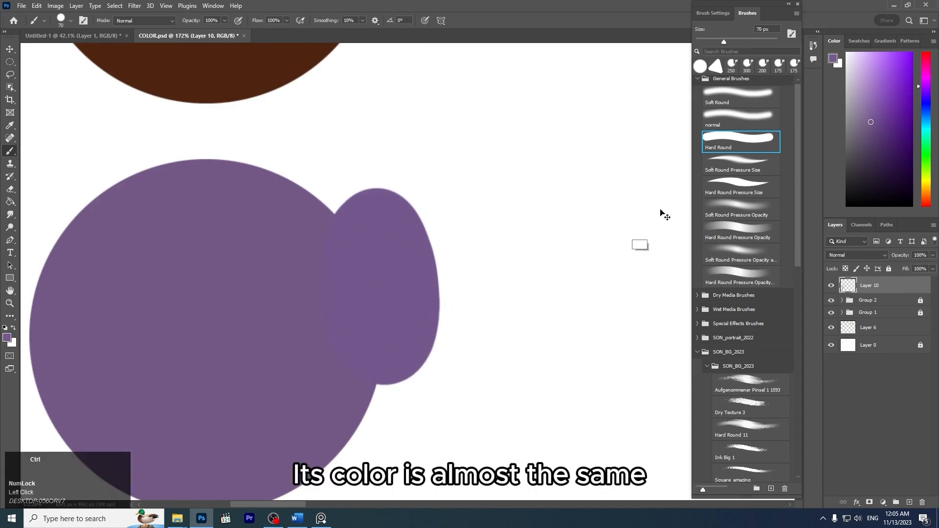
Step: Repaint the purple swatch over the purple circle's edge and compare the two up close in color and in the grayscale proof
key("ctrl+z")
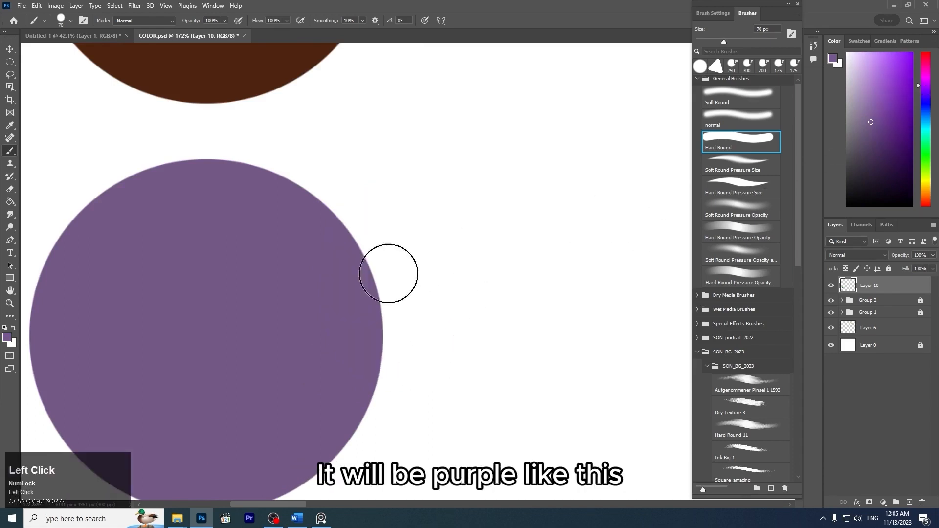
mouse_move(388, 272)
left_mouse_down()
mouse_move(411, 254)
mouse_move(398, 263)
mouse_move(449, 308)
left_mouse_up()
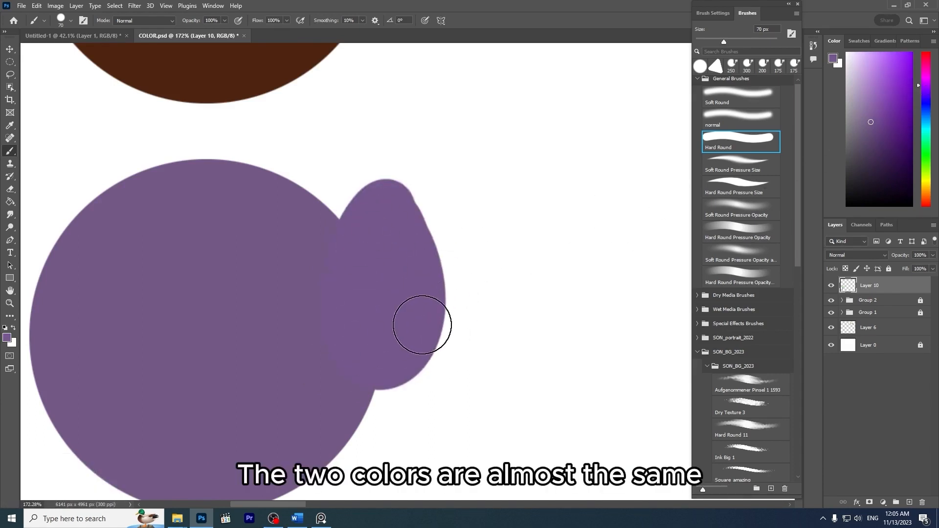
key("z")
left_click_drag(379, 293, 412, 306)
key("space")
left_click_drag(429, 271, 526, 286)
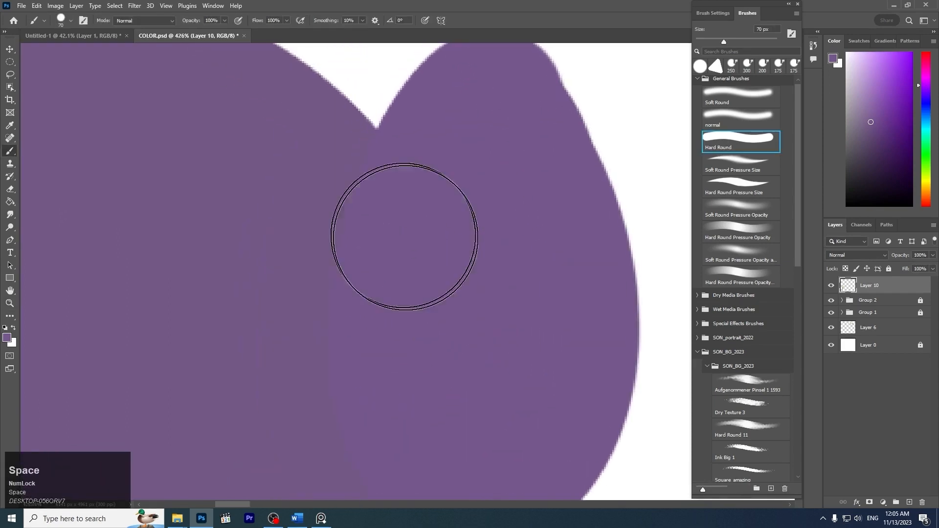
key("ctrl+y")
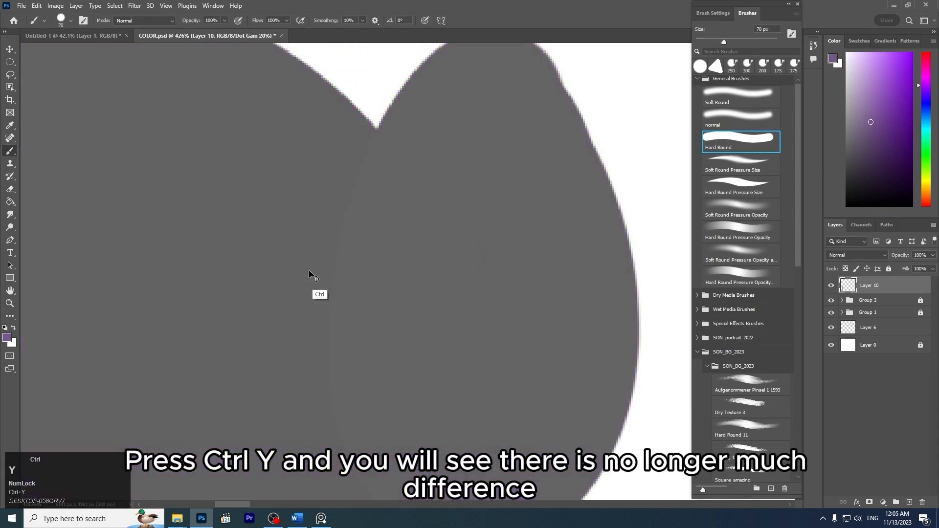
key("ctrl+y")
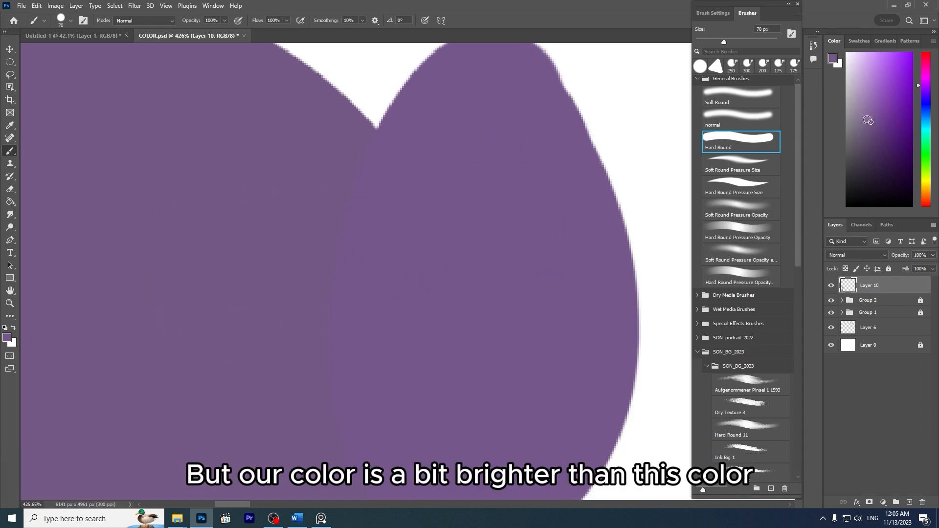
Step: Try a slightly less saturated purple swatch on the purple circle's edge and undo it
left_click(869, 122)
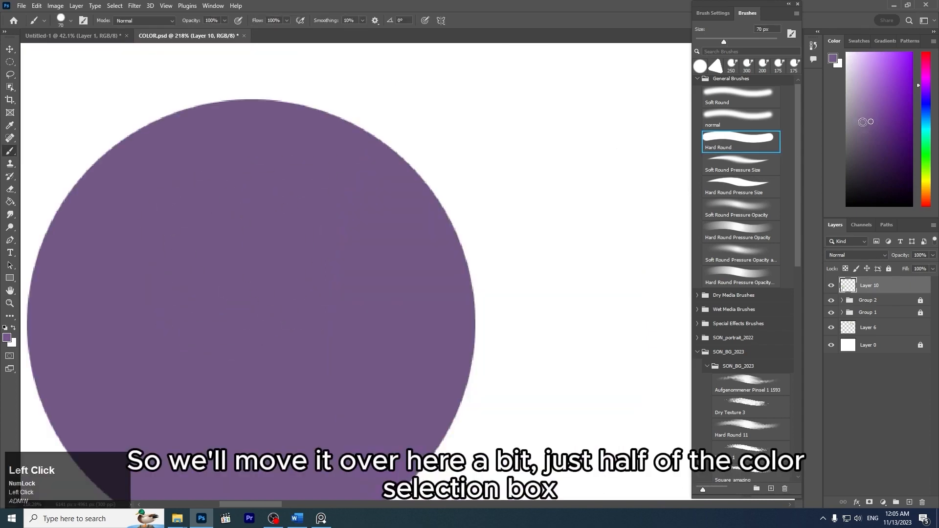
left_click_drag(473, 184, 468, 199)
mouse_move(453, 296)
left_mouse_down()
mouse_move(517, 257)
mouse_move(490, 338)
mouse_move(457, 336)
mouse_move(470, 188)
mouse_move(517, 199)
mouse_move(481, 343)
left_mouse_up()
key("z")
left_click_drag(566, 199, 532, 179)
key("ctrl+z")
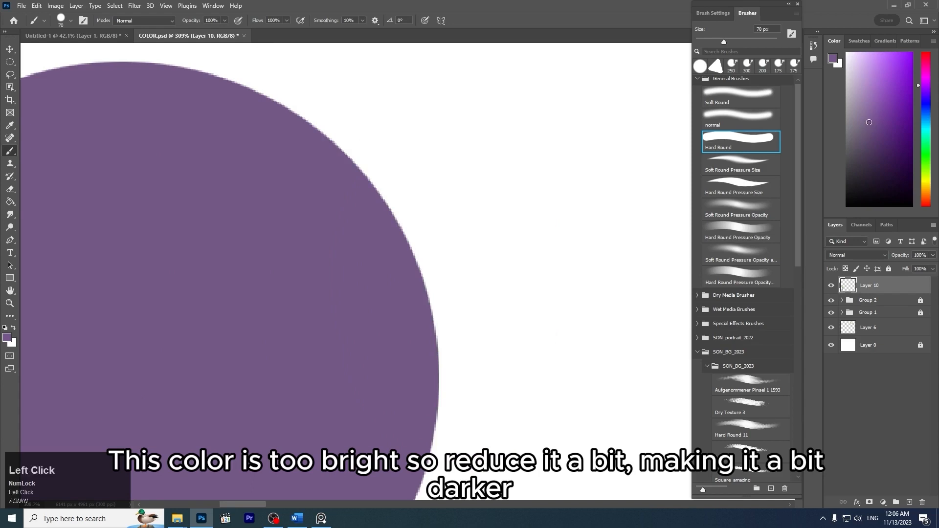
Step: Darken the foreground purple slightly and paint a matching swatch over the purple circle's edge
left_click(868, 125)
mouse_move(450, 166)
left_mouse_down()
mouse_move(494, 276)
mouse_move(436, 369)
left_mouse_up()
mouse_move(392, 231)
left_mouse_down()
mouse_move(528, 295)
mouse_move(395, 381)
left_mouse_up()
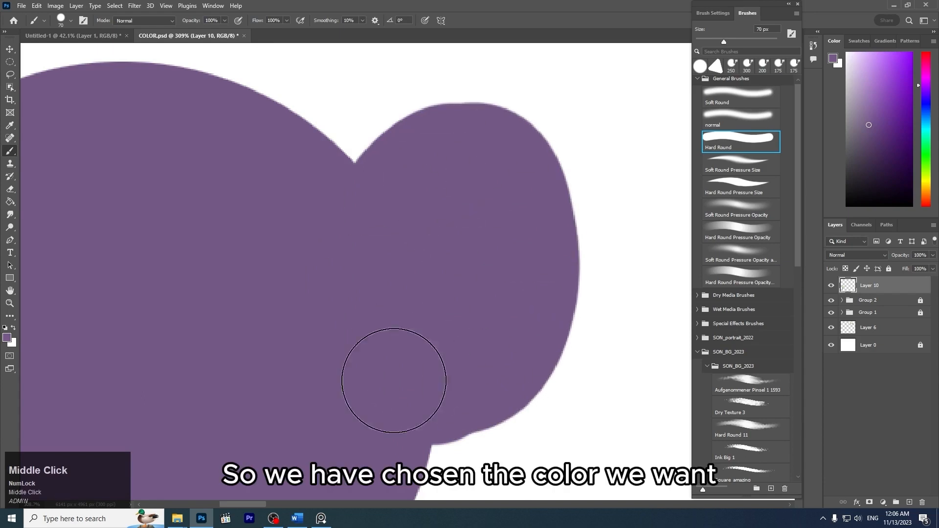
Step: Handwrite "color wheel" in purple beneath the color wheel diagram with a 10 px brush and underline it
key("z")
mouse_move(548, 247)
left_mouse_down()
mouse_move(490, 214)
mouse_move(507, 213)
mouse_move(528, 313)
mouse_move(560, 254)
mouse_move(576, 286)
left_mouse_up()
key("z")
left_click_drag(585, 227, 467, 276)
key("space")
key("z")
left_click_drag(541, 280, 525, 264)
key("space")
left_click_drag(510, 263, 467, 276)
key("space")
left_click_drag(545, 245, 441, 299)
left_click_drag(563, 188, 378, 336)
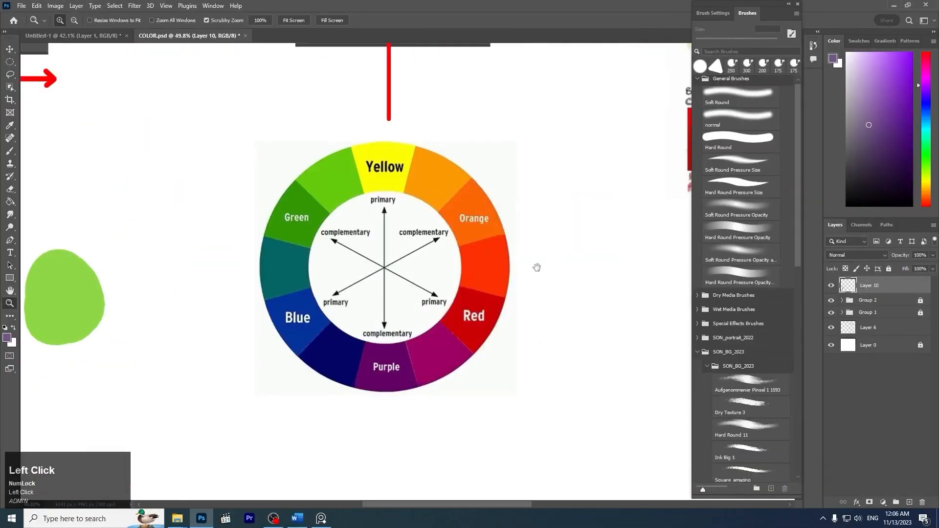
key("space")
left_click_drag(537, 266, 529, 269)
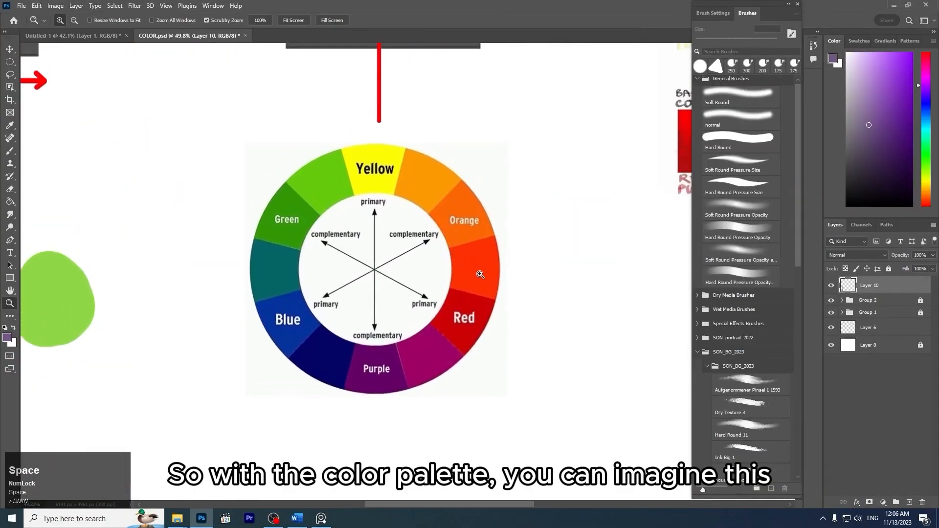
key("b")
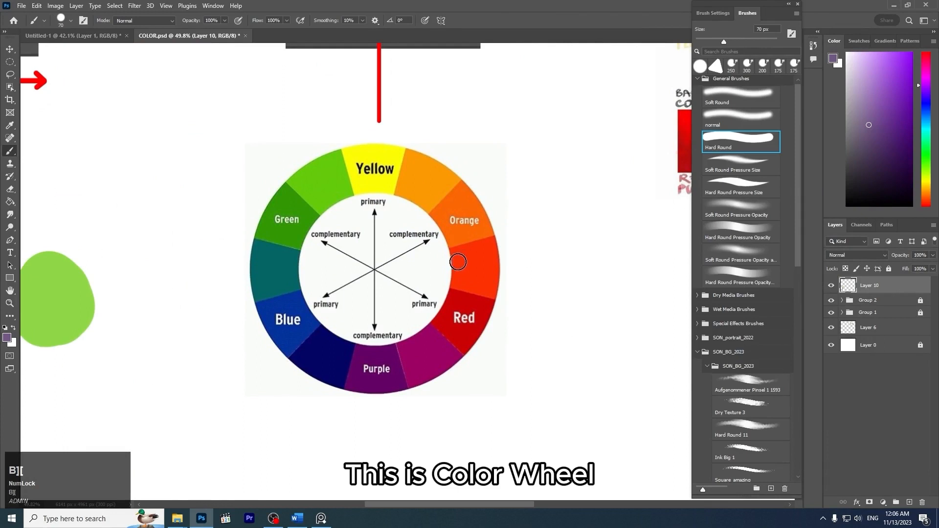
key("bracketleft")
key("bracketleft")
key("bracketleft")
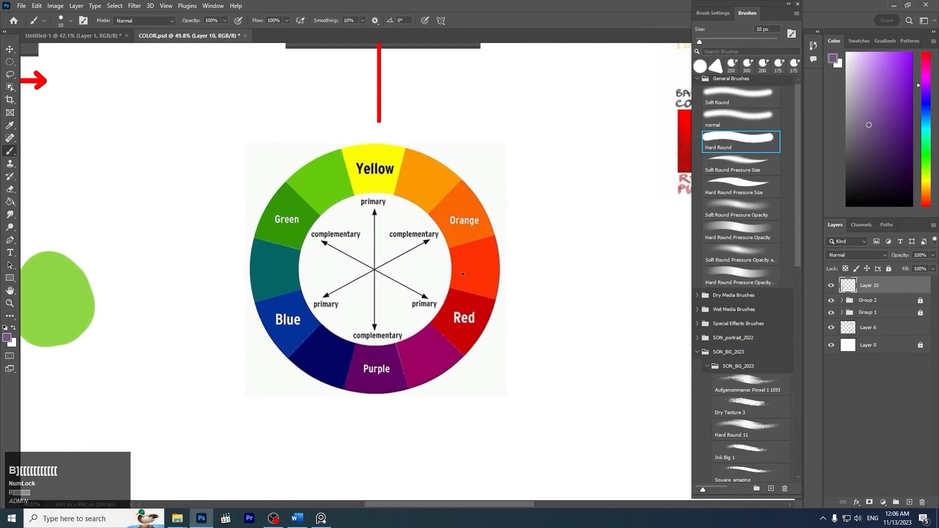
key("space")
mouse_move(225, 449)
left_mouse_down()
mouse_move(237, 336)
mouse_move(364, 312)
left_mouse_up()
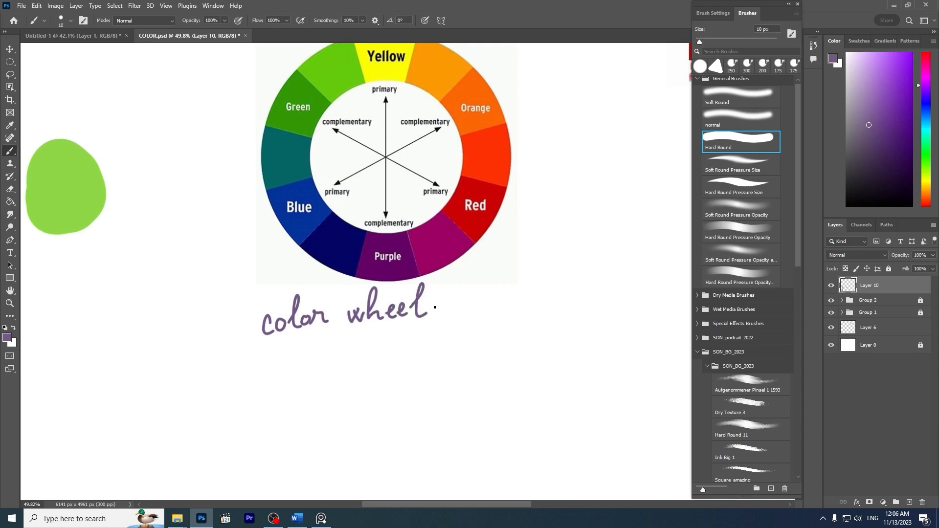
left_click_drag(333, 337, 428, 333)
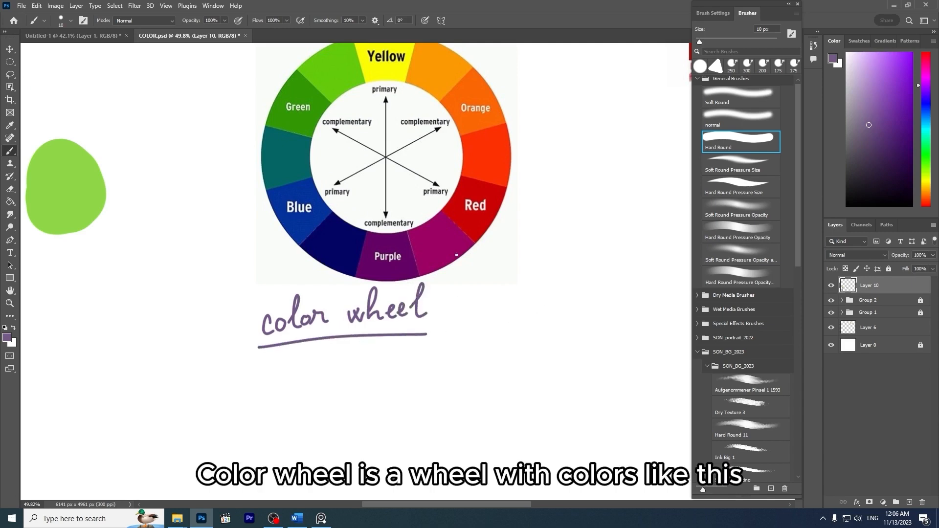
Step: Set a magenta foreground color and handwrite A beside the wheel's yellow-green segment and B beside the red-orange segment
left_click_drag(519, 171, 531, 245)
left_click_drag(560, 117, 562, 141)
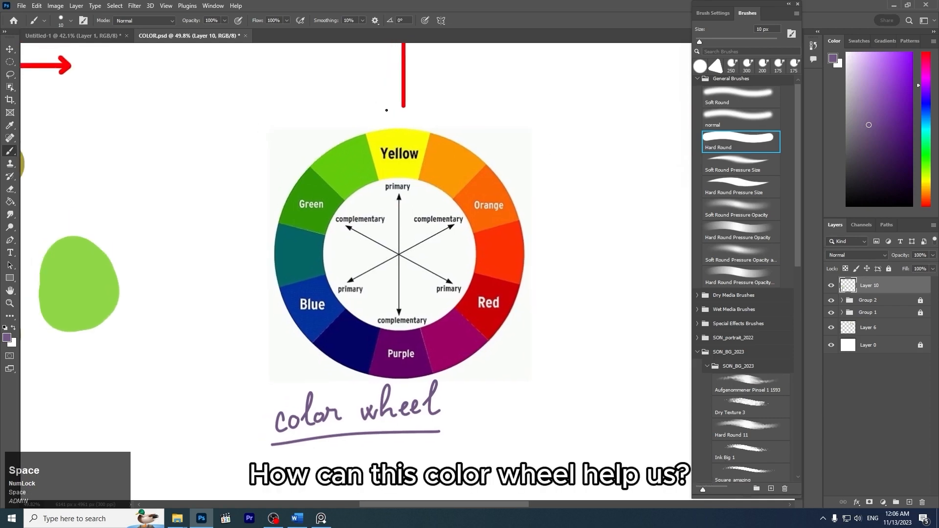
key("bracketright")
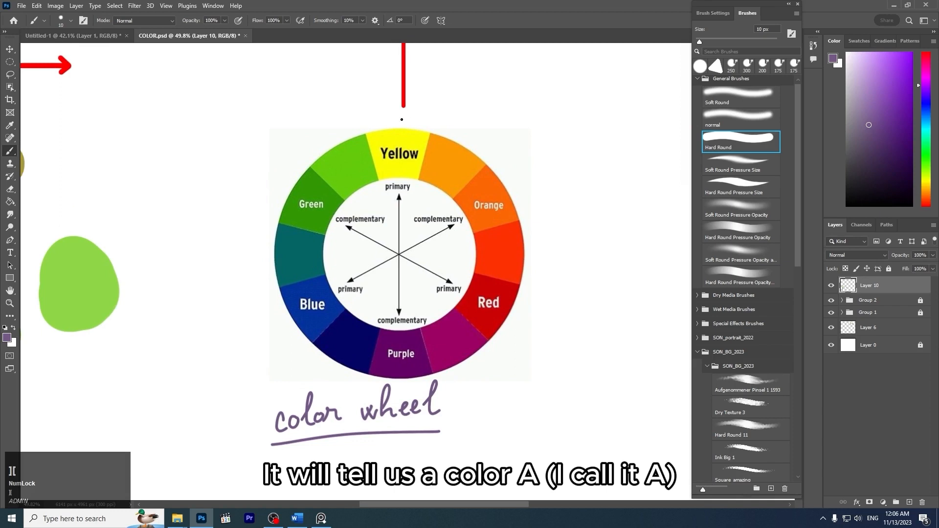
left_click(926, 64)
mouse_move(314, 127)
left_mouse_down()
mouse_move(328, 116)
mouse_move(344, 132)
left_mouse_up()
key("ctrl+z")
key("ctrl+z")
key("ctrl+z")
left_click(915, 51)
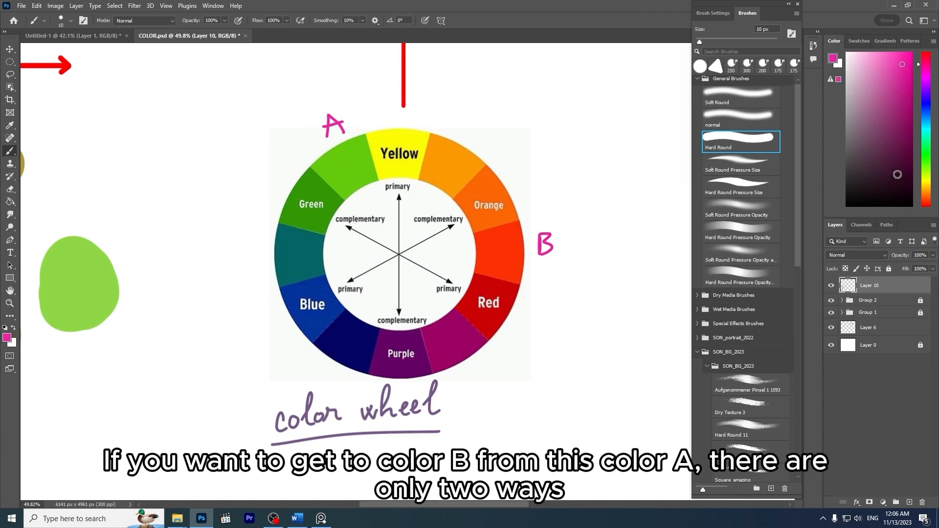
Step: Draw a blue arrow from A to B past yellow and orange, and an orange arrow the long way round past blue and purple
left_click(926, 111)
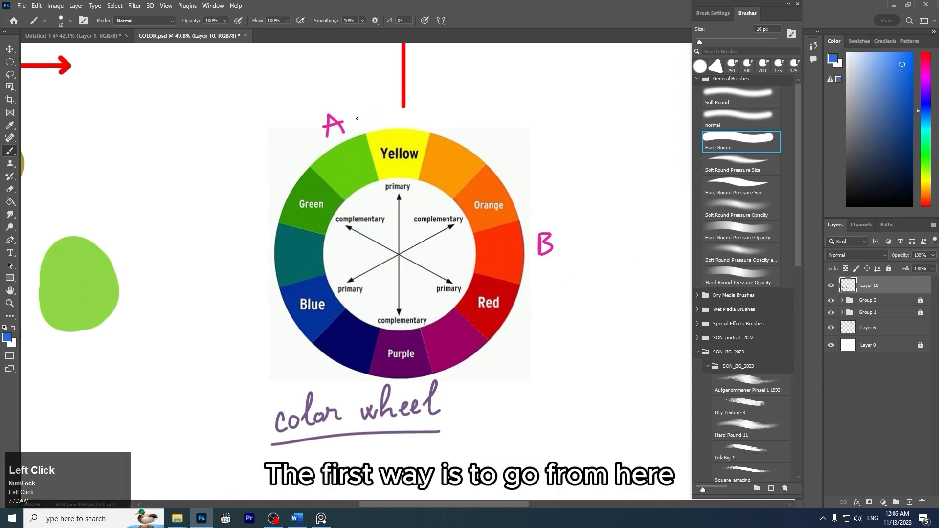
key("ctrl+z")
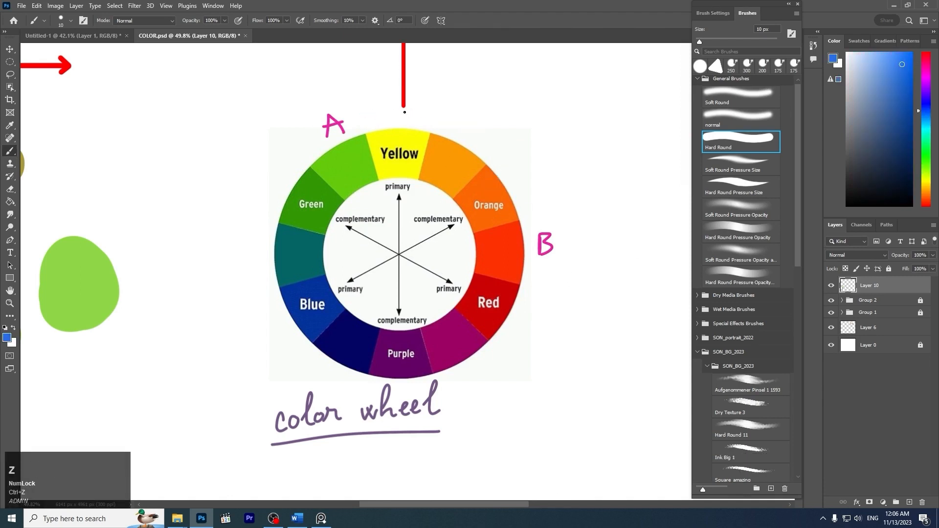
left_click_drag(365, 109, 512, 182)
key("ctrl+z")
left_click_drag(363, 113, 526, 185)
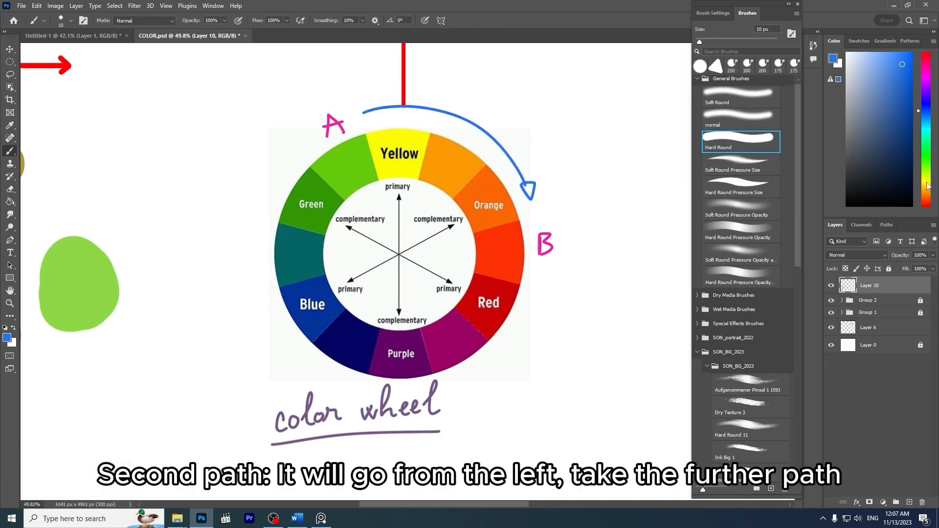
left_click(927, 199)
mouse_move(289, 132)
left_mouse_down()
mouse_move(233, 239)
mouse_move(261, 352)
mouse_move(333, 409)
mouse_move(479, 409)
mouse_move(533, 359)
mouse_move(562, 287)
left_mouse_up()
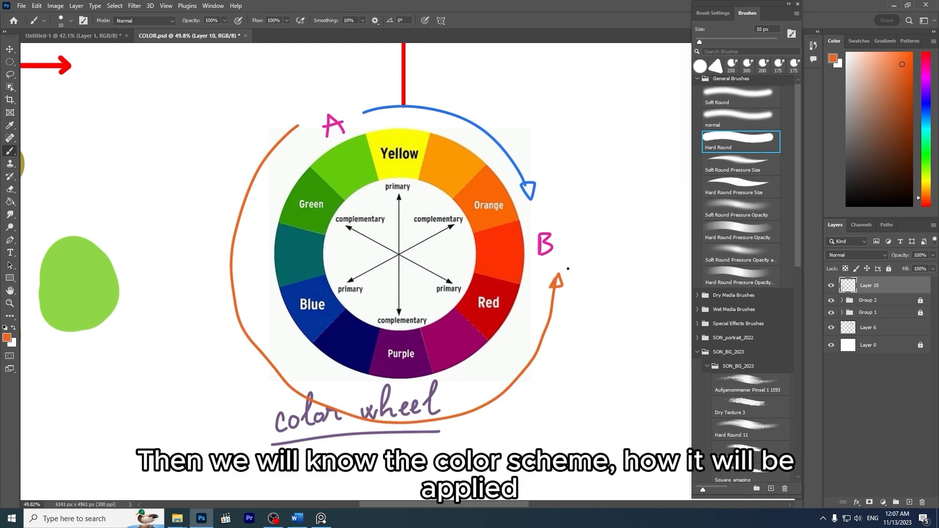
Step: Examine the light, base and shadow colors of the red sphere in the Best Color Combinations reference
left_click_drag(577, 181, 499, 151)
left_click_drag(585, 157, 402, 240)
key("z")
left_click_drag(477, 235, 504, 219)
key("space")
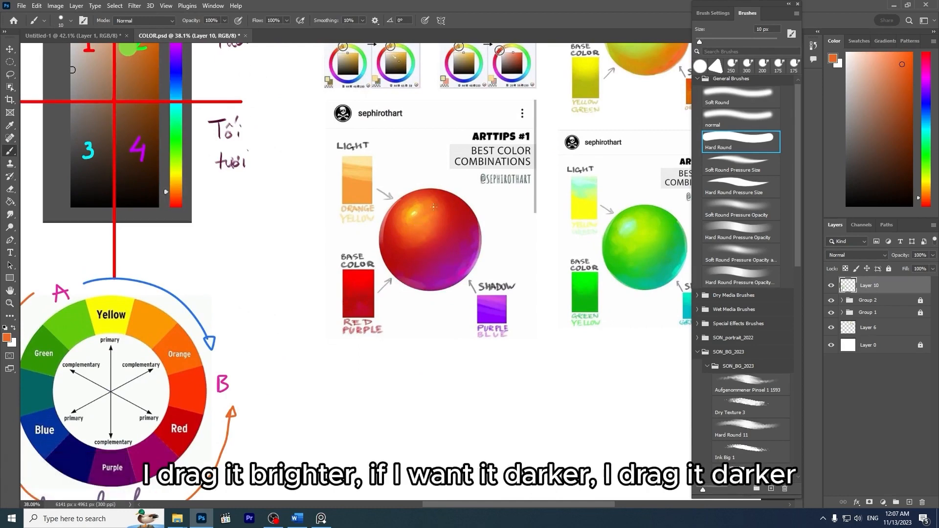
key("space")
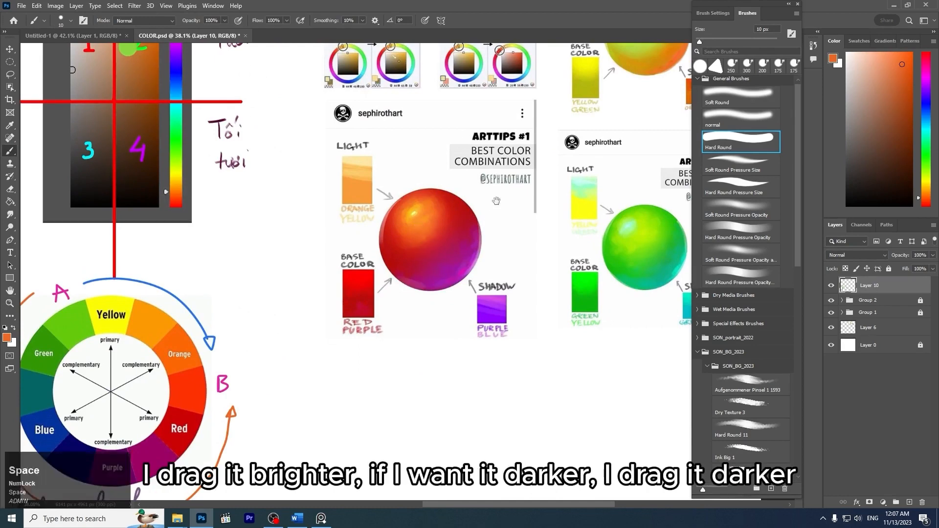
left_click_drag(496, 201, 537, 221)
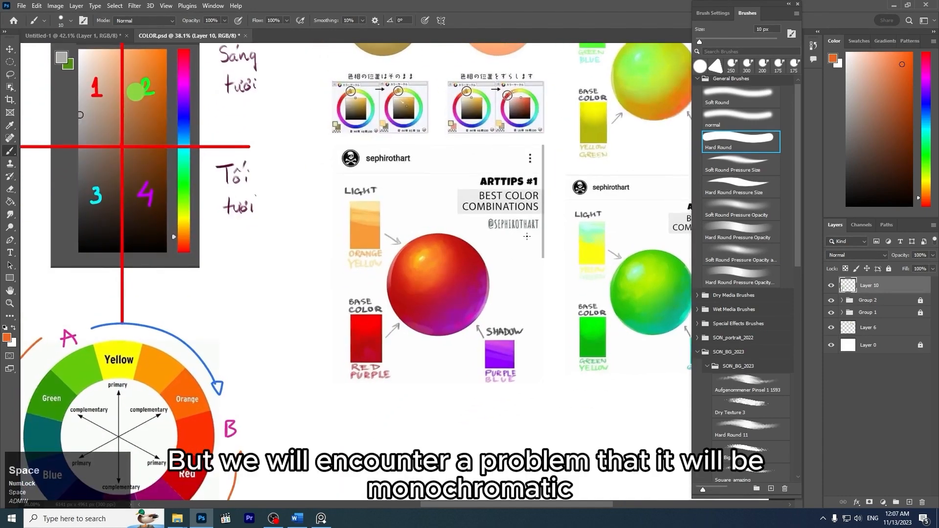
Step: Erase the handwritten annotations around the color wheel with a 250 px eraser and write a red A beside the Red segment
left_click_drag(407, 311, 450, 256)
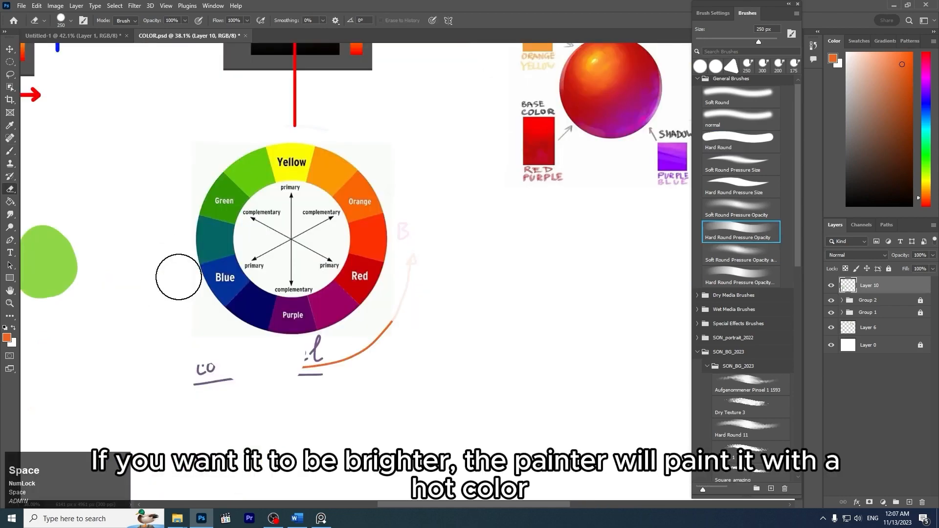
mouse_move(178, 273)
left_mouse_down()
mouse_move(238, 355)
mouse_move(346, 326)
mouse_move(344, 348)
mouse_move(426, 248)
left_mouse_up()
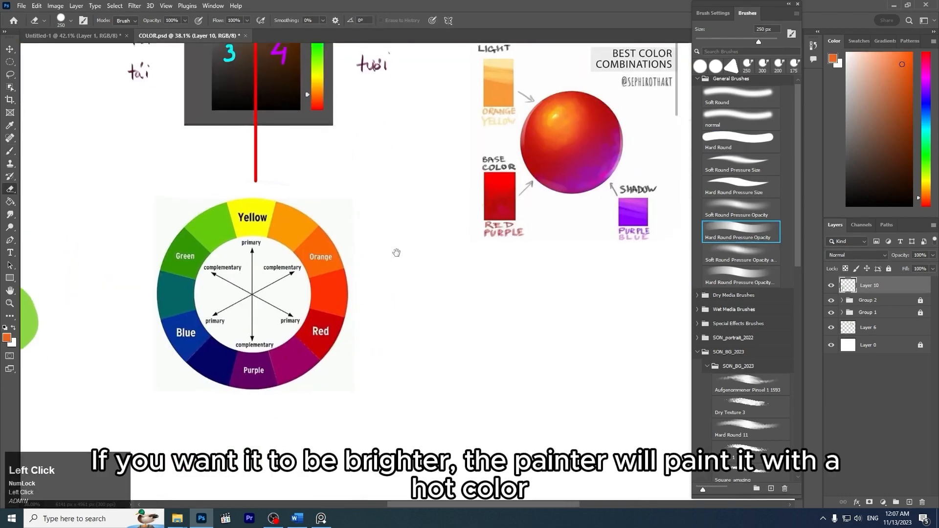
key("b")
left_click_drag(351, 335, 361, 356)
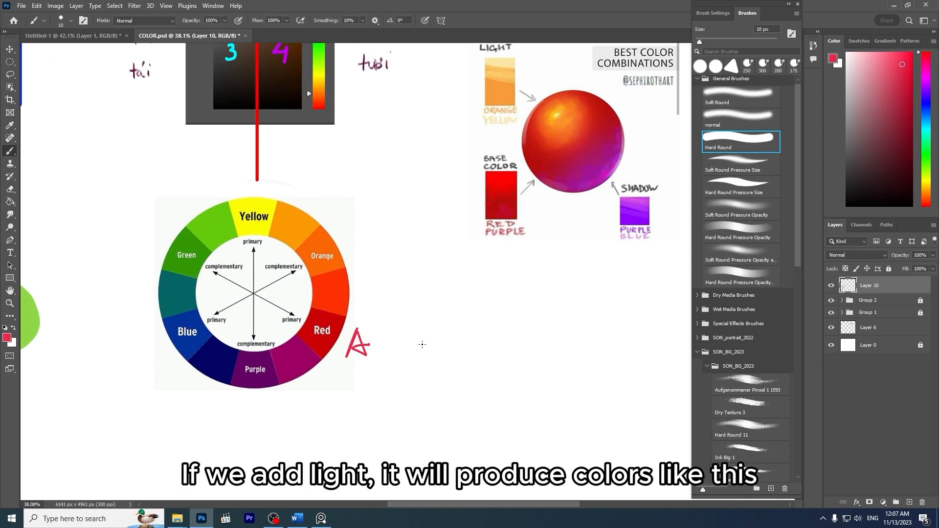
Step: Test a pinkish-red dab beside the letter A with a 300 px brush and undo it
key("bracketright")
key("bracketright")
key("bracketright")
key("bracketright")
key("bracketright")
key("bracketright")
key("bracketright")
key("bracketright")
key("bracketright")
key("bracketright")
key("bracketright")
key("bracketright")
key("bracketright")
key("bracketright")
key("bracketright")
key("bracketright")
key("bracketright")
key("bracketright")
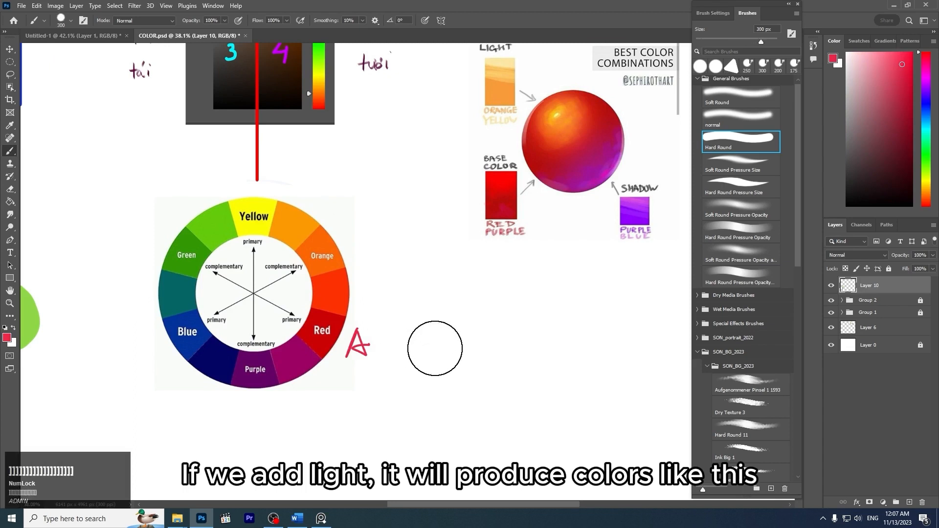
left_click(434, 347)
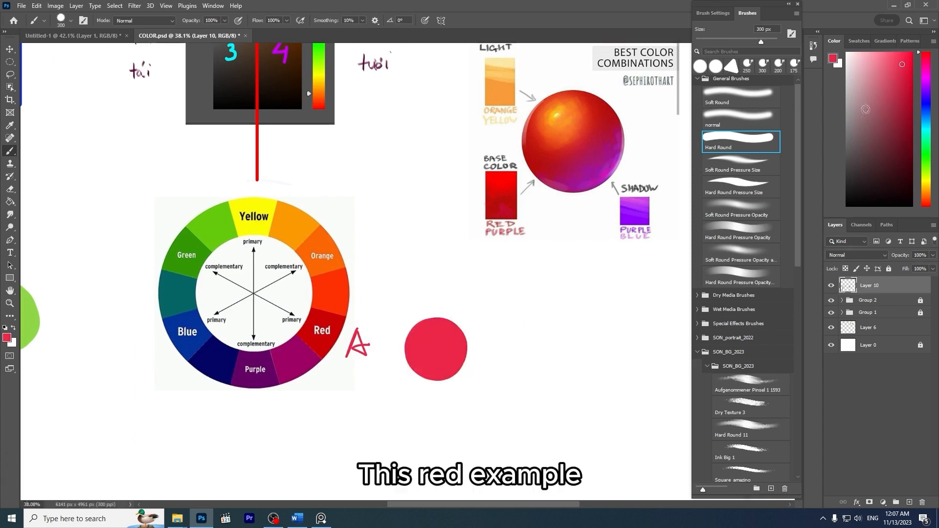
key("ctrl+z")
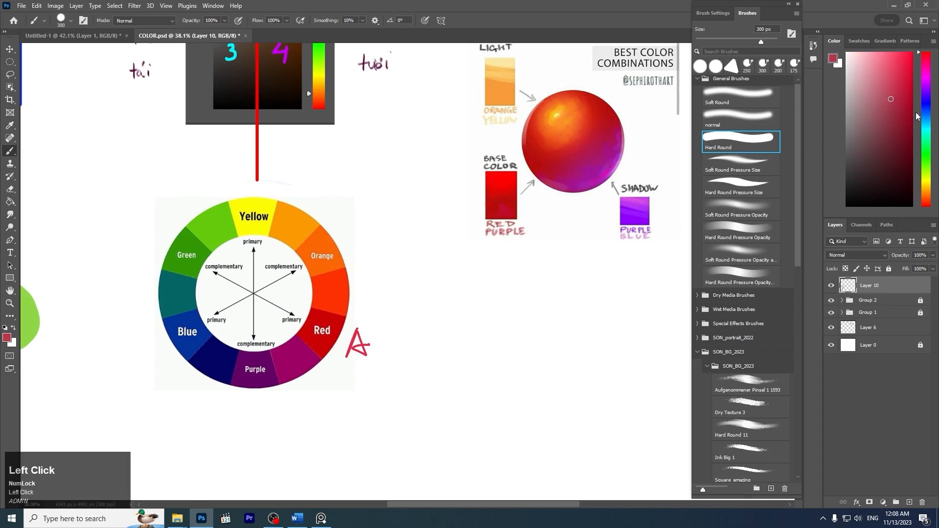
Step: Shift the hue to pure red and paint three overlapping swatches from dark to light beside the A with a 200 px brush
left_click_drag(925, 199, 925, 207)
left_click(440, 355)
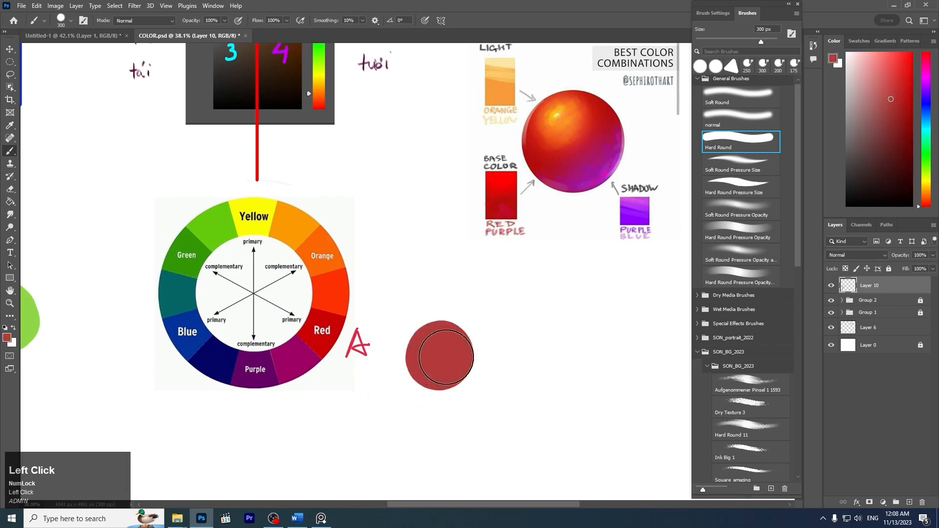
key("ctrl+z")
key("bracketleft")
key("bracketleft")
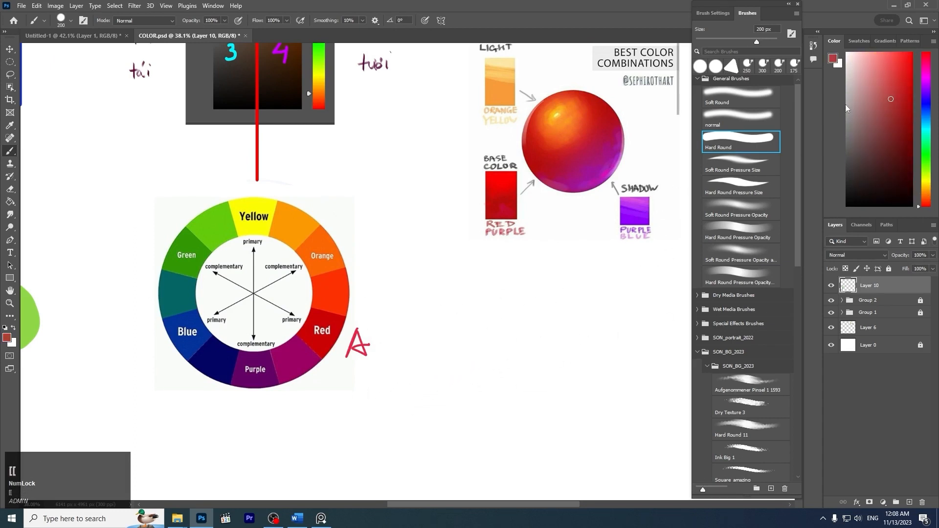
left_click(898, 97)
left_click(423, 331)
mouse_move(415, 333)
left_mouse_down()
mouse_move(468, 347)
mouse_move(472, 335)
mouse_move(514, 338)
left_mouse_up()
left_click(895, 84)
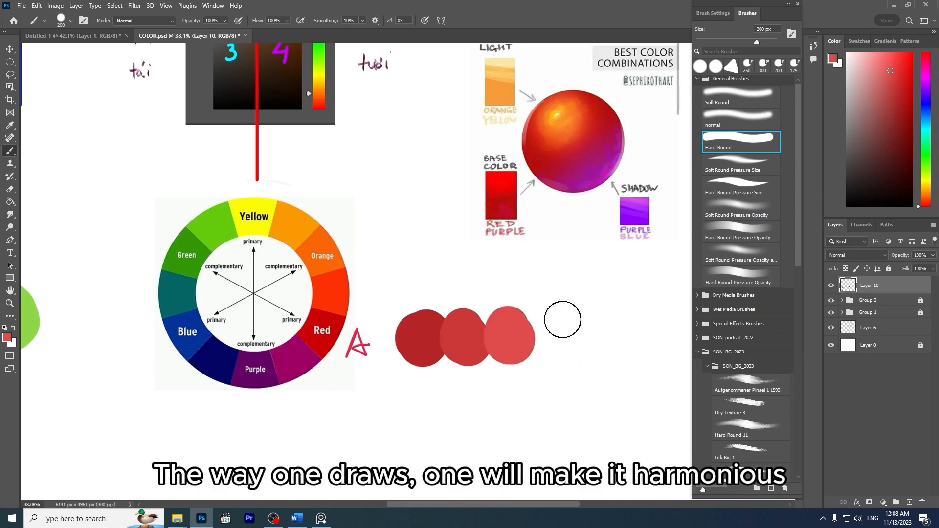
Step: Paint a dark red swatch below the row of reds, plus a red-purple swatch sampled from the color wheel on its shadow side
key("Num_Lock")
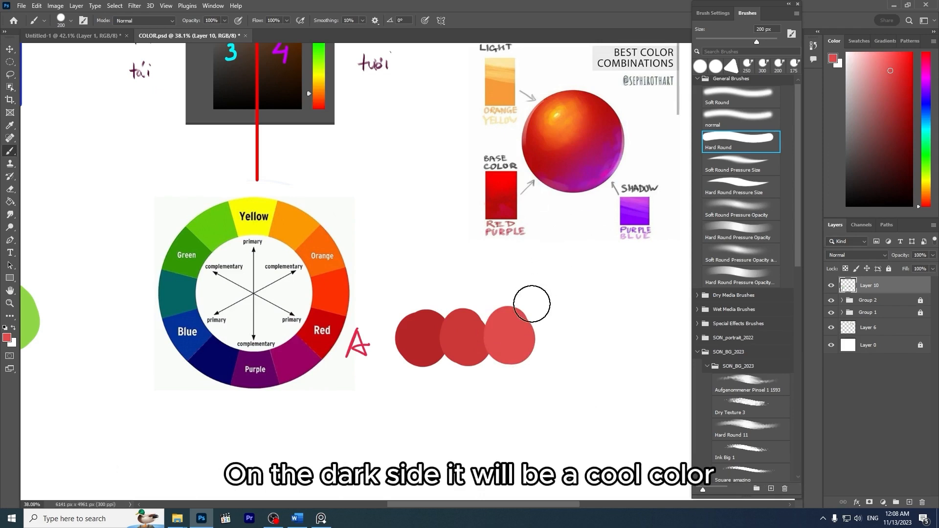
left_click(416, 361, "alt")
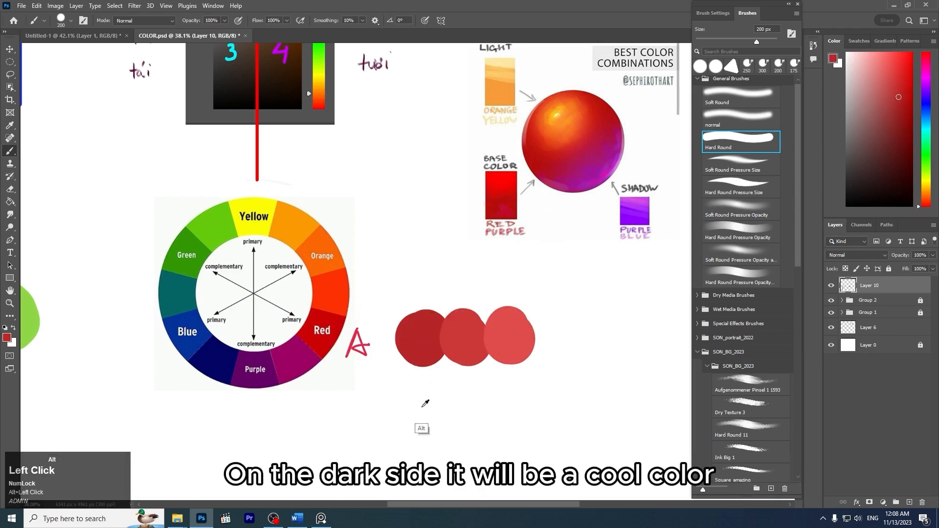
left_click_drag(424, 404, 431, 413)
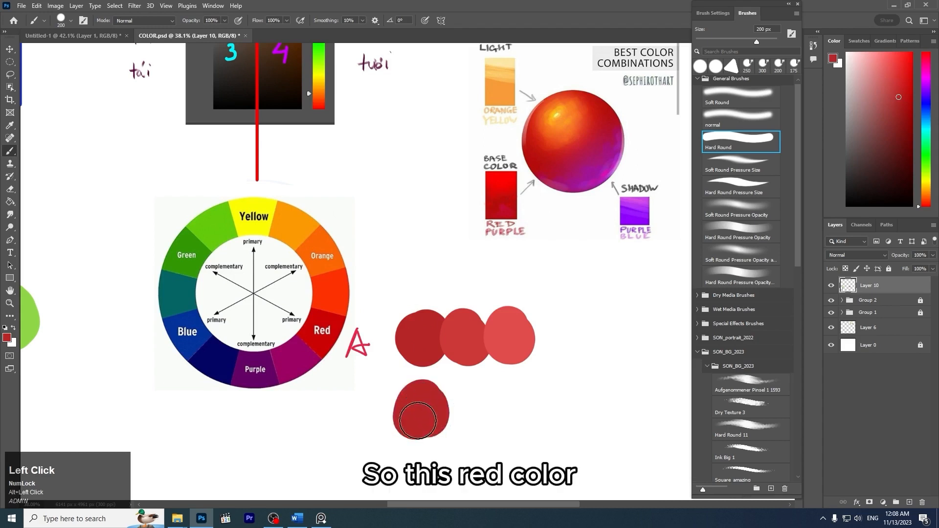
left_click(290, 368, "alt")
mouse_move(426, 409)
left_mouse_down()
mouse_move(430, 392)
mouse_move(378, 398)
mouse_move(372, 414)
left_mouse_up()
key("ctrl+z")
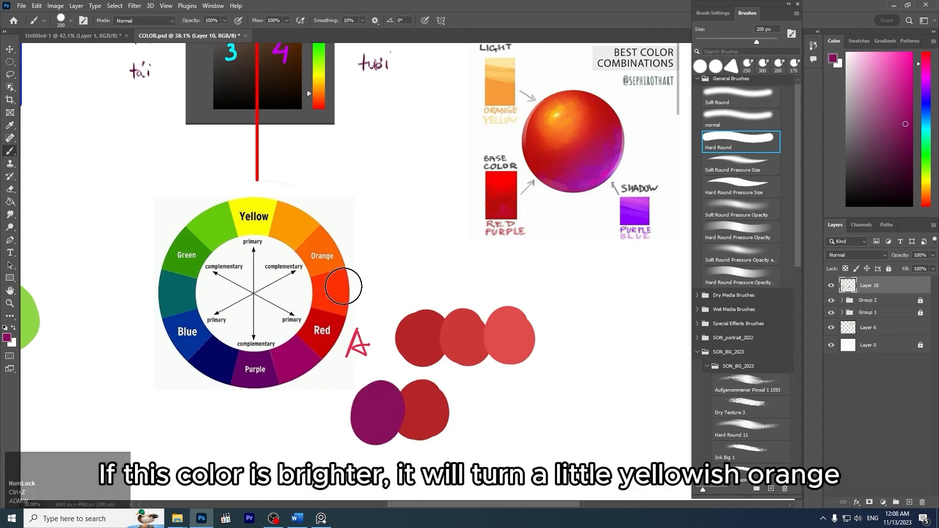
Step: Extend the lower row on its light side with orange and yellow-orange swatches sampled from the color wheel
left_click(344, 279, "alt")
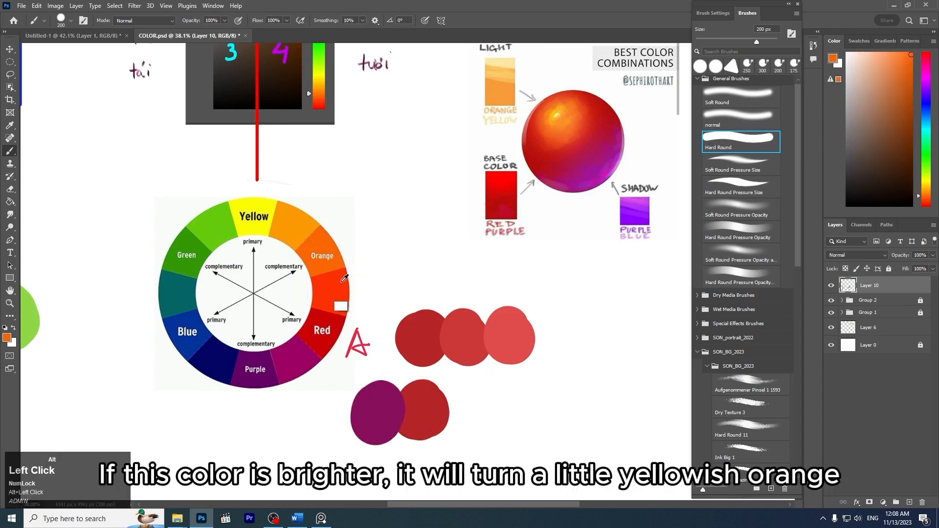
mouse_move(461, 392)
left_mouse_down()
mouse_move(481, 420)
mouse_move(487, 413)
mouse_move(460, 397)
mouse_move(475, 417)
mouse_move(522, 402)
left_mouse_up()
key("ctrl+z")
left_click(294, 223, "alt")
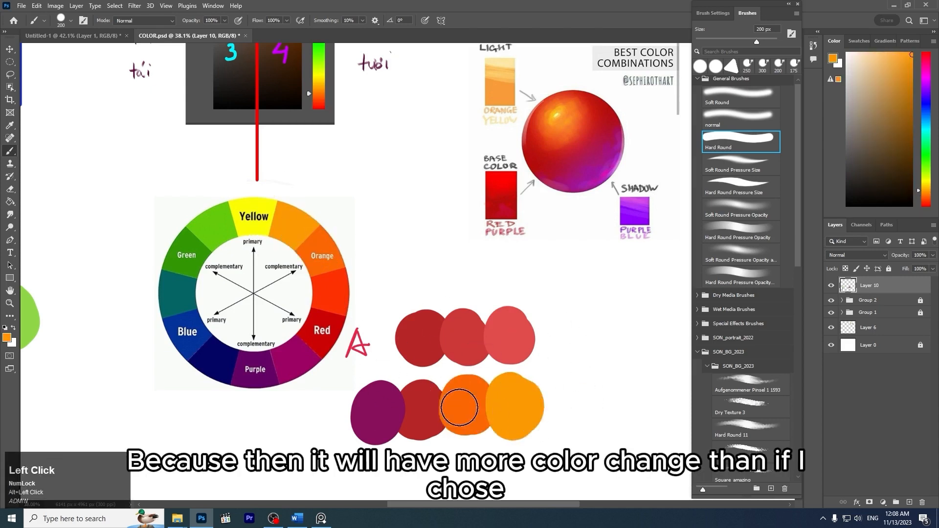
Step: Add a darker, more saturated red swatch of the same hue at the dark end of the upper row
left_click(421, 345, "alt")
left_click(896, 126)
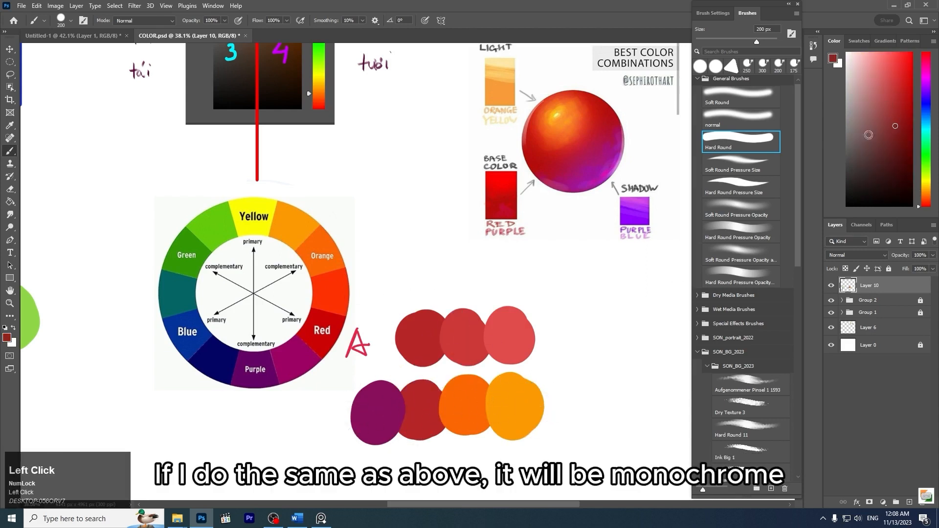
mouse_move(392, 324)
left_mouse_down()
mouse_move(395, 348)
mouse_move(395, 339)
left_mouse_up()
key("ctrl+z")
left_click(906, 129)
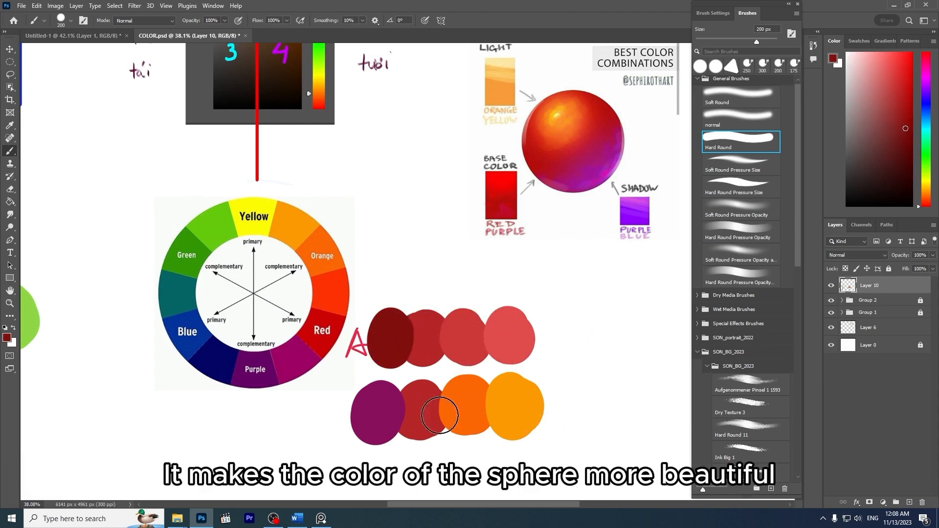
Step: Sample the green sphere and several areas of the red sphere in the references to compare their hues
left_click_drag(568, 250, 473, 324)
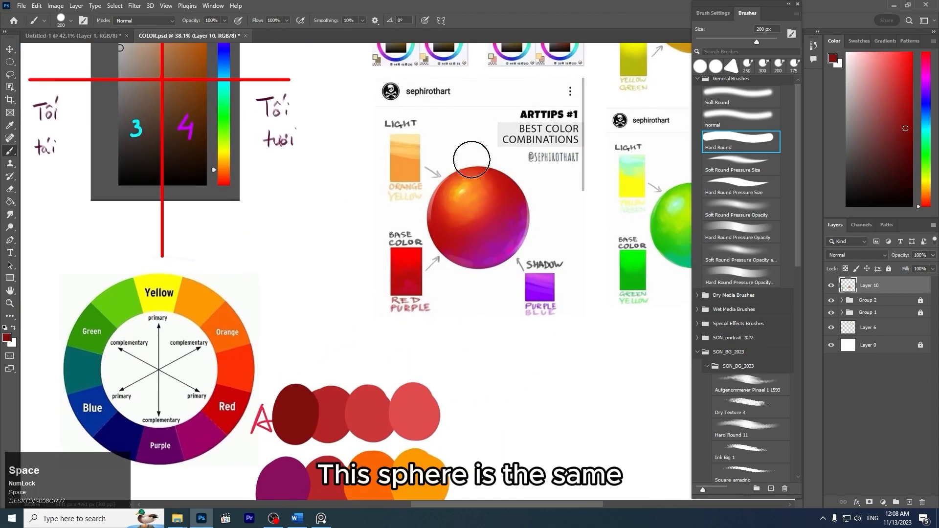
left_click_drag(568, 206, 386, 193)
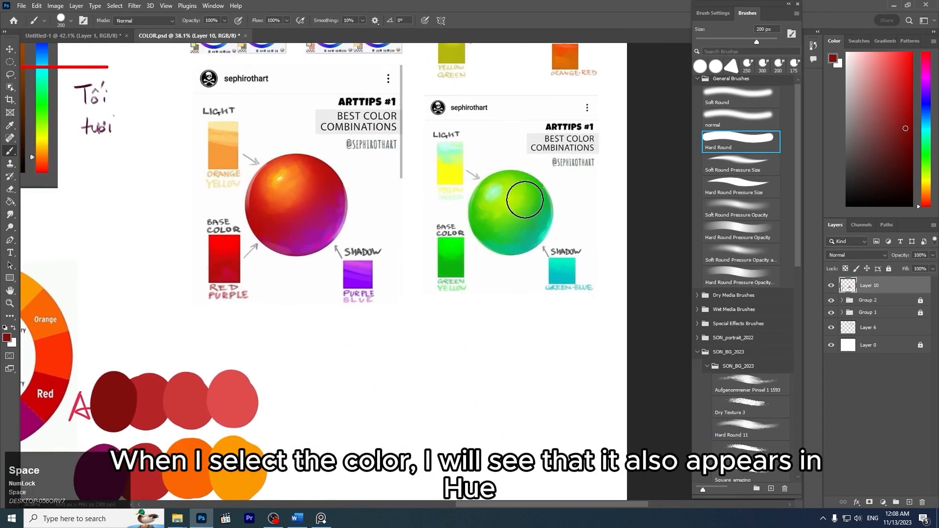
left_click(521, 214, "alt")
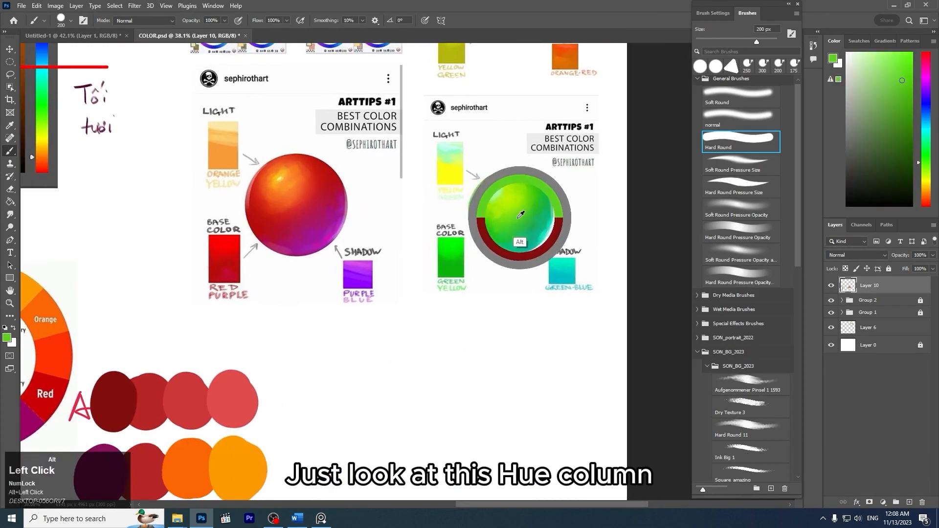
left_click(301, 194, "alt")
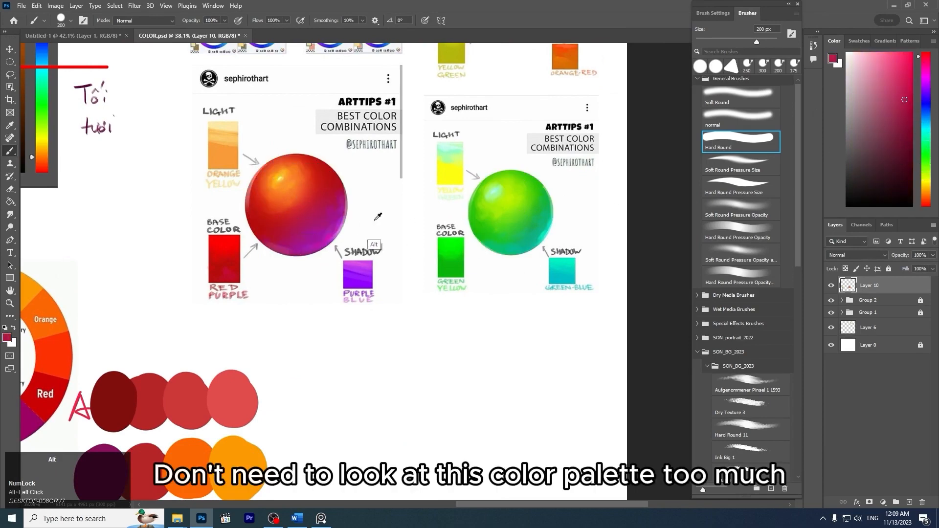
left_click(304, 208, "alt")
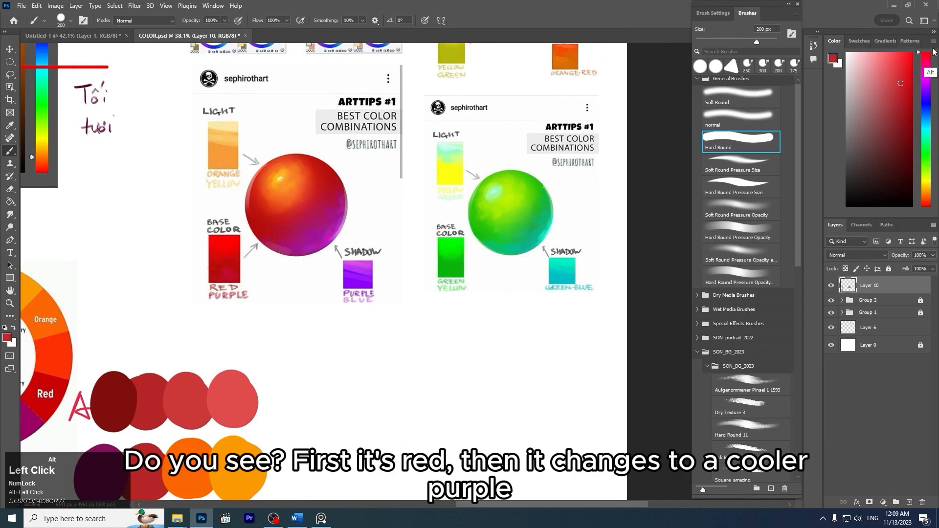
left_click(318, 237, "alt")
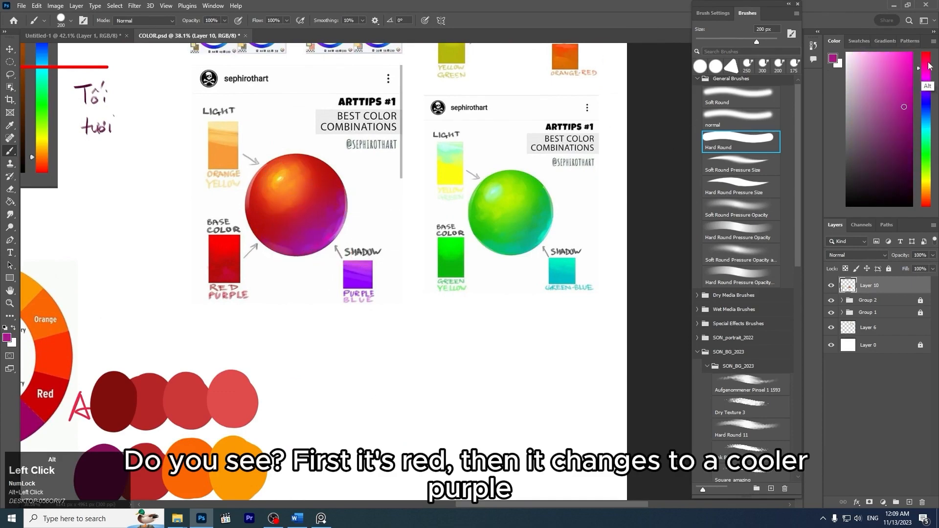
left_click(285, 179, "alt")
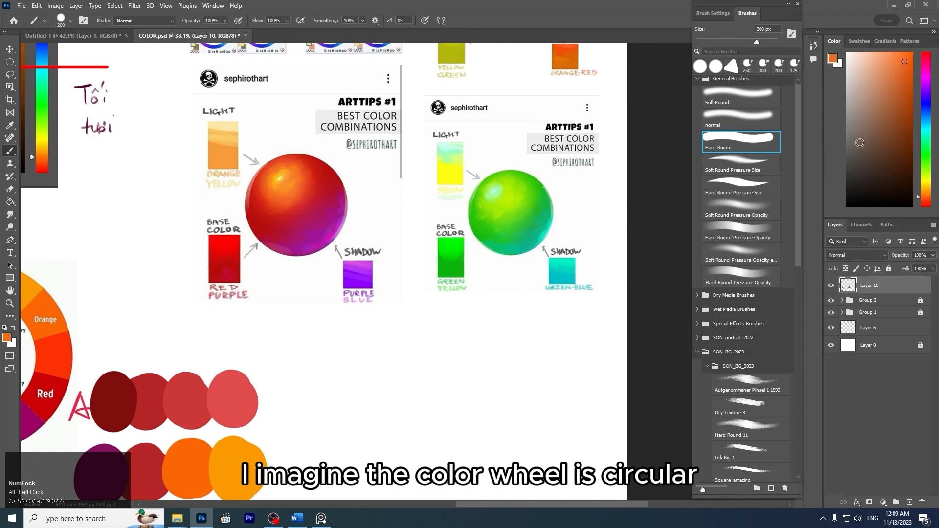
Step: Compare the color wheel with the hue scale, sampling the red sphere's base, highlight and shadow colors up close
left_click_drag(340, 242, 426, 280)
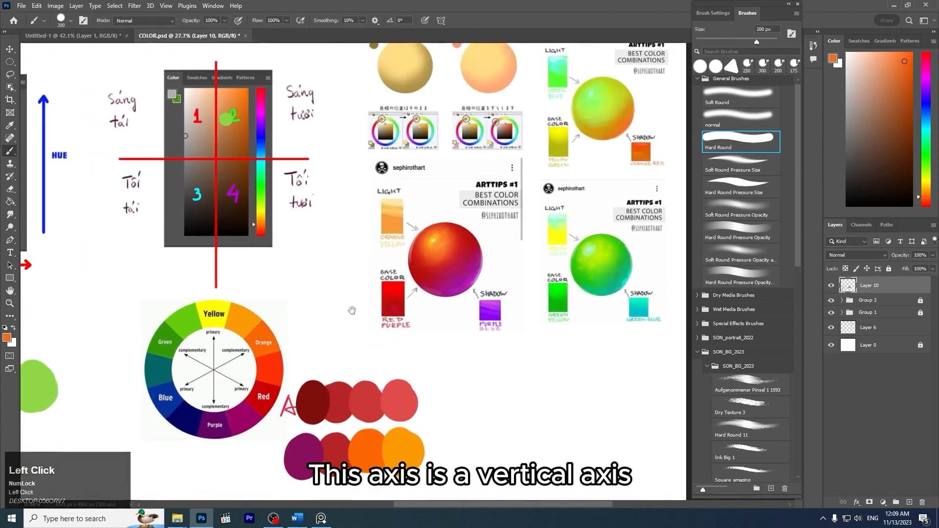
left_click_drag(352, 311, 388, 146)
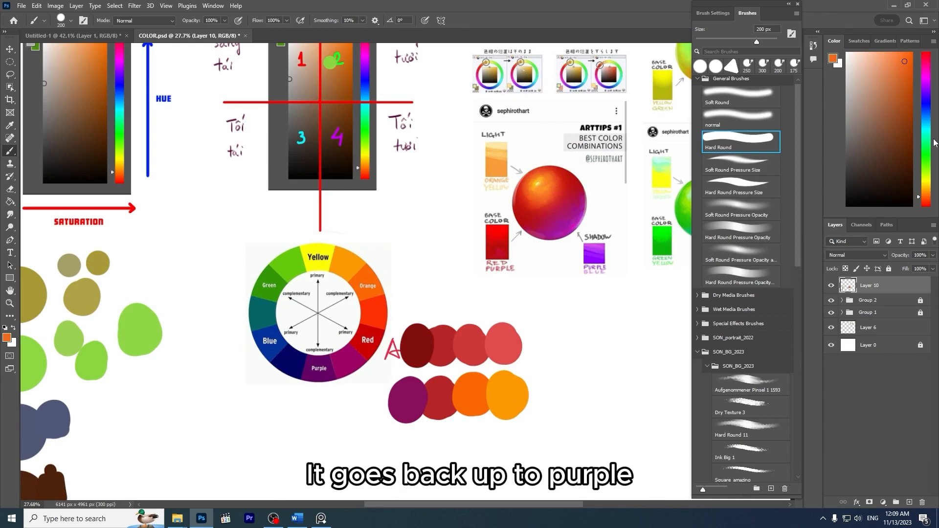
left_click_drag(504, 293, 441, 269)
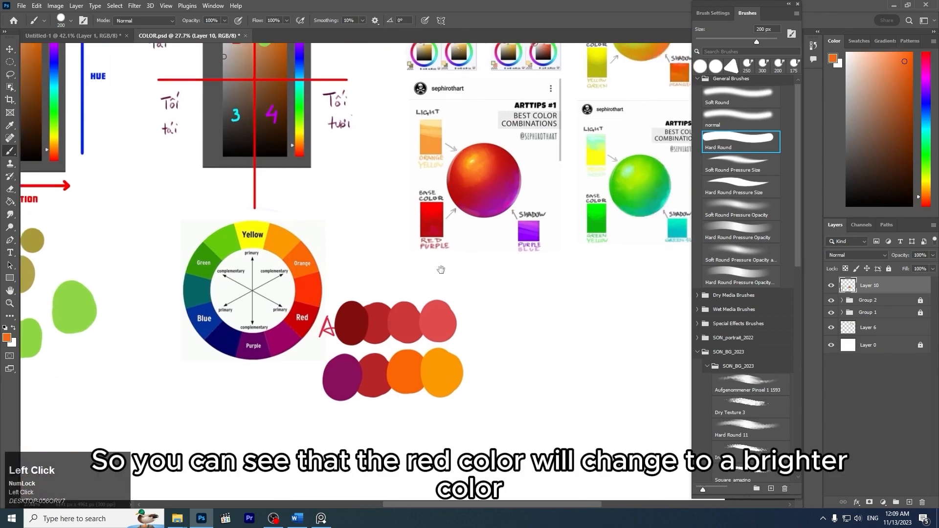
left_click_drag(527, 193, 566, 193)
left_click(469, 171, "alt")
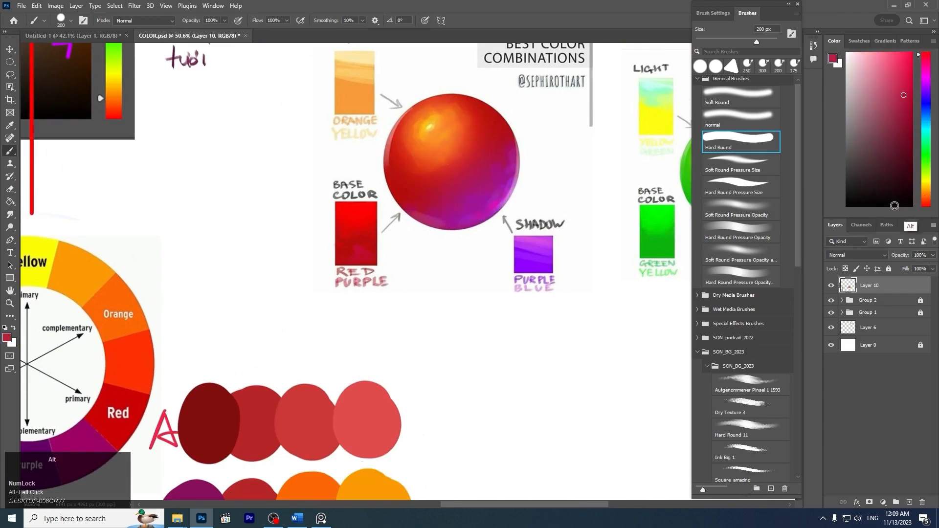
left_click(448, 133, "alt")
left_click_drag(448, 134, 446, 129)
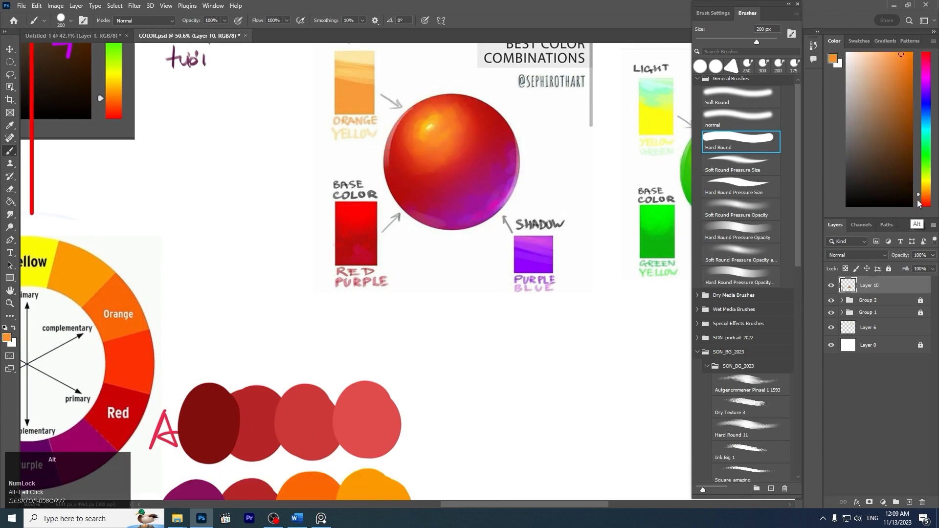
mouse_move(457, 192)
left_mouse_down()
mouse_move(473, 177)
mouse_move(478, 202)
mouse_move(476, 188)
mouse_move(469, 201)
left_mouse_up()
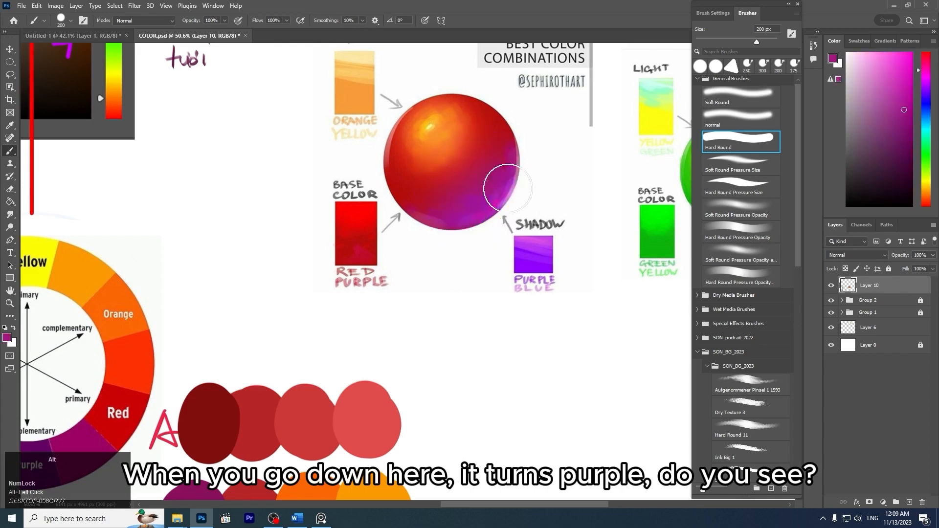
Step: Sample the green sphere's base, light and shadow areas to trace how the hue shifts
left_click_drag(554, 173, 258, 222)
left_click_drag(456, 219, 440, 218)
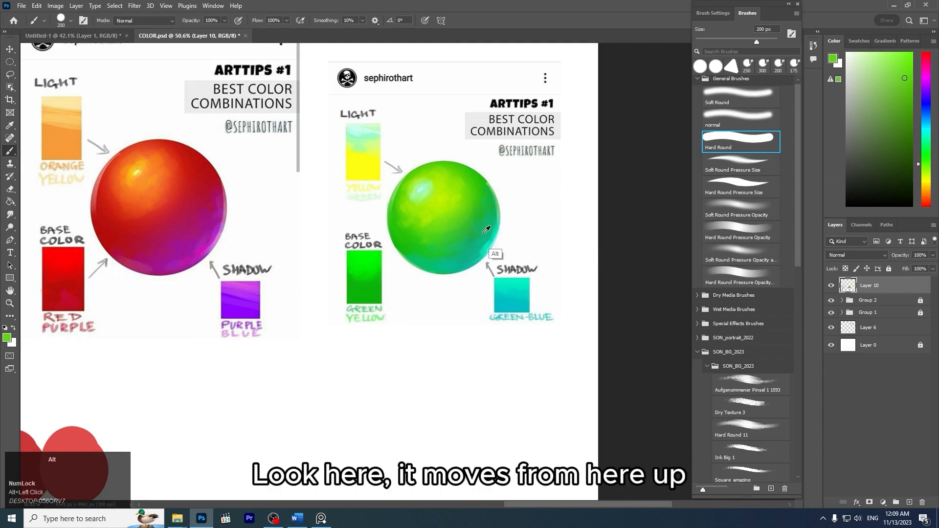
mouse_move(448, 218)
left_mouse_down()
mouse_move(469, 233)
mouse_move(458, 232)
mouse_move(447, 204)
left_mouse_up()
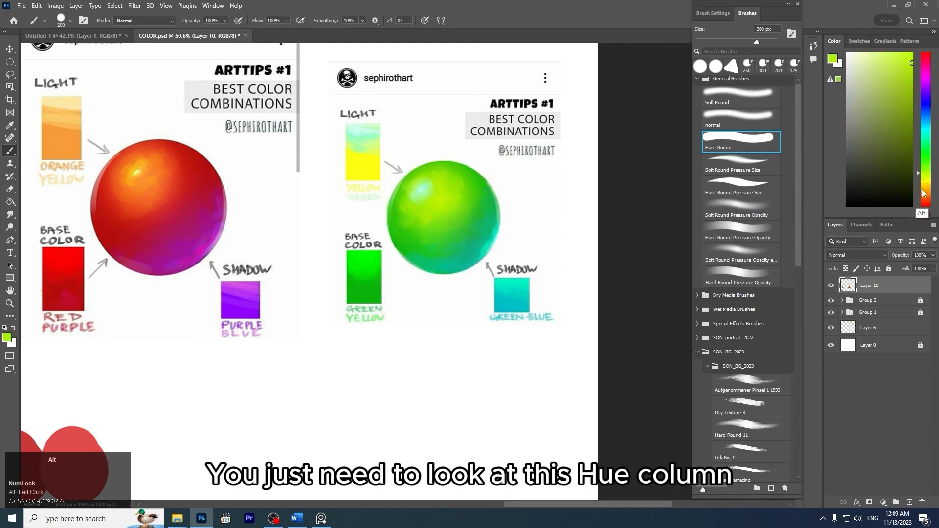
left_click_drag(459, 226, 466, 230)
left_click(431, 222, "alt")
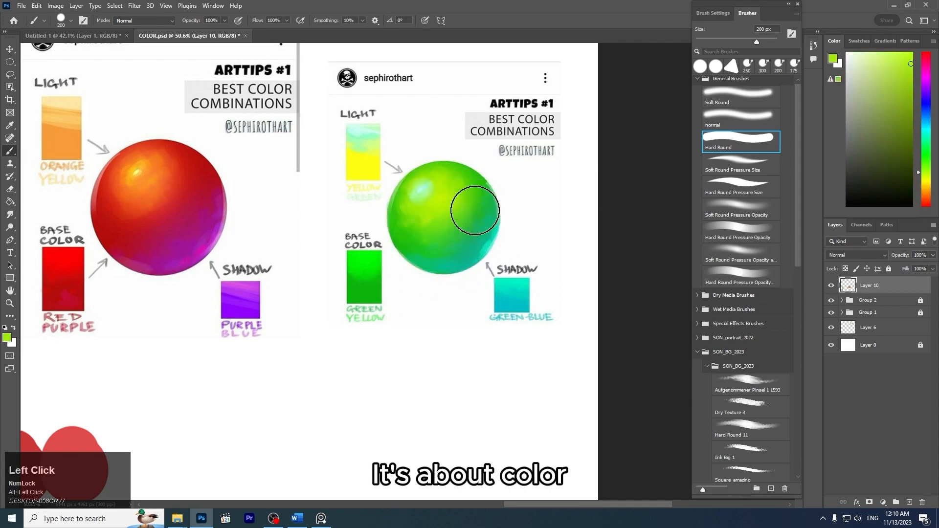
Step: Set the brush size to 125 px and compare the shadow colors of the two yellow reference spheres
left_click_drag(435, 189, 508, 340)
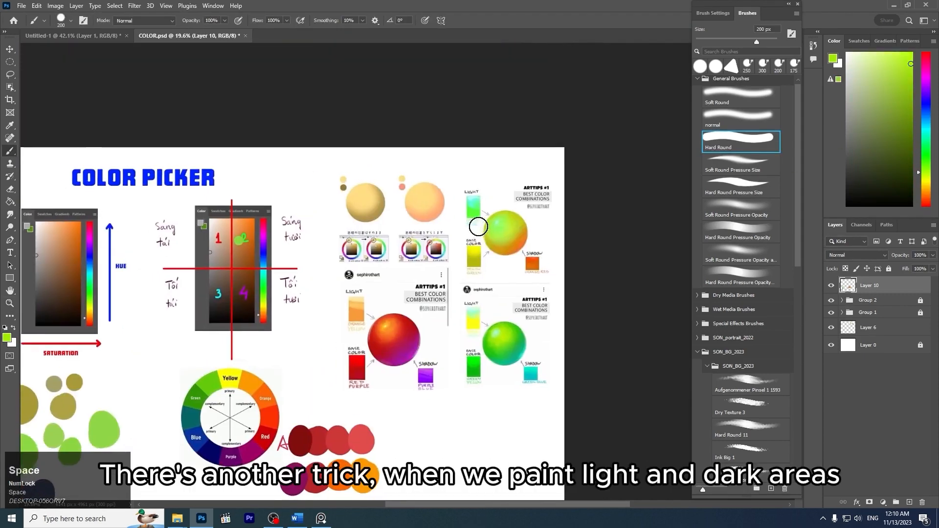
left_click_drag(458, 217, 491, 230)
mouse_move(457, 182)
left_mouse_down()
mouse_move(507, 172)
mouse_move(516, 159)
left_mouse_up()
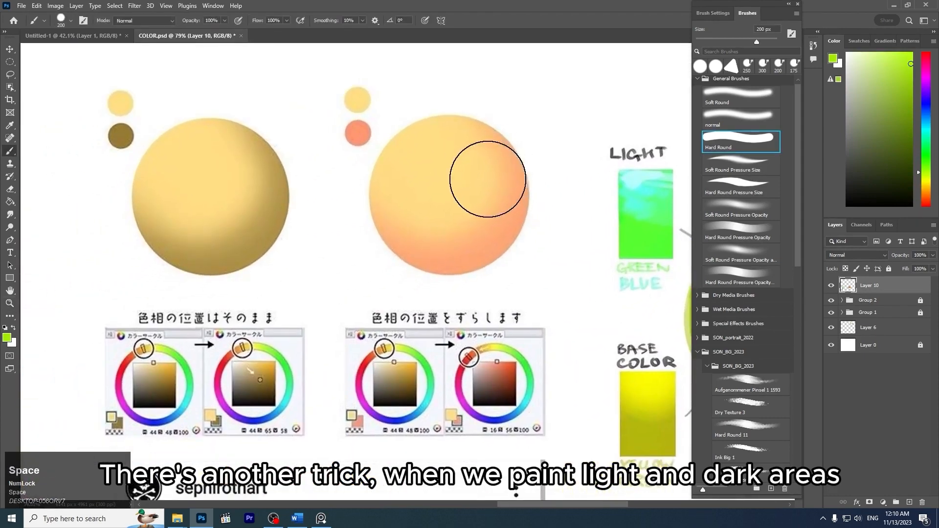
key("bracketleft")
key("bracketleft")
key("bracketleft")
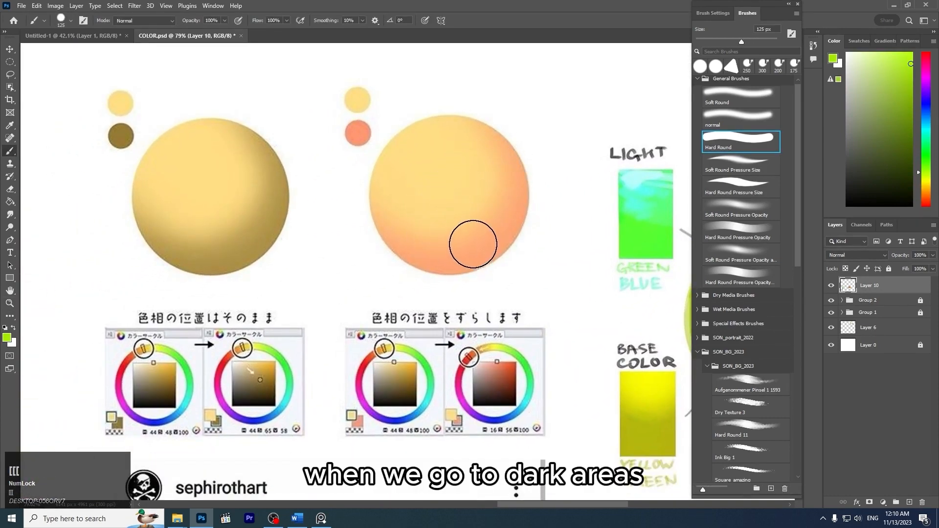
left_click_drag(465, 245, 478, 213)
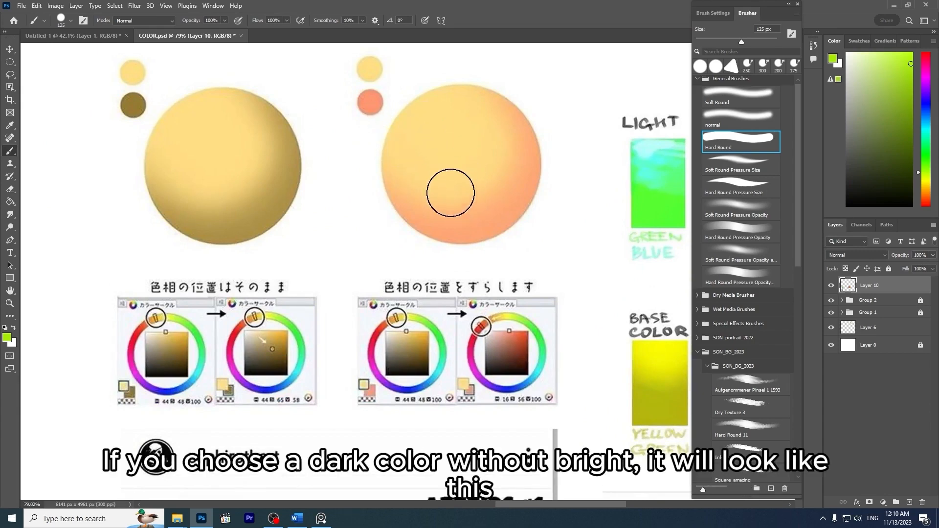
left_click_drag(302, 184, 339, 180)
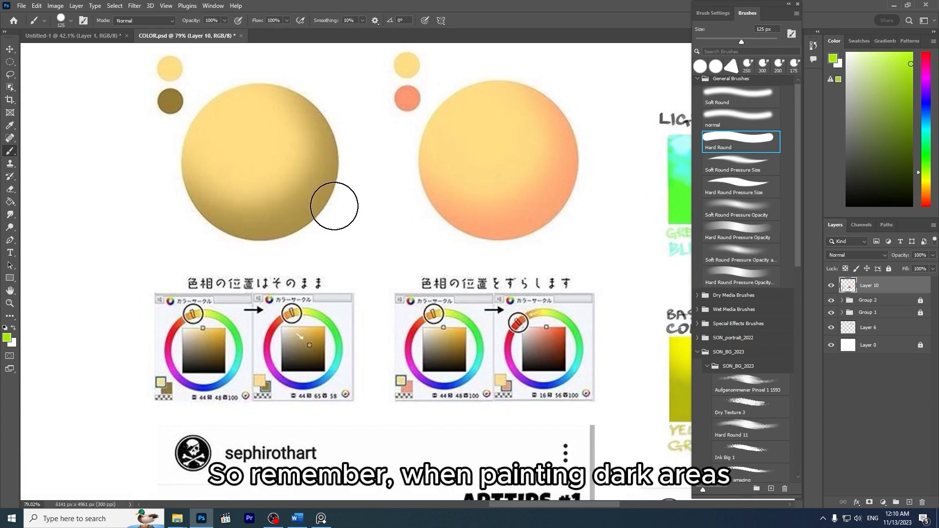
Step: Sample the red sphere from its red side down into the purple shadow to check hue and brightness
key("z")
left_click_drag(431, 186, 392, 165)
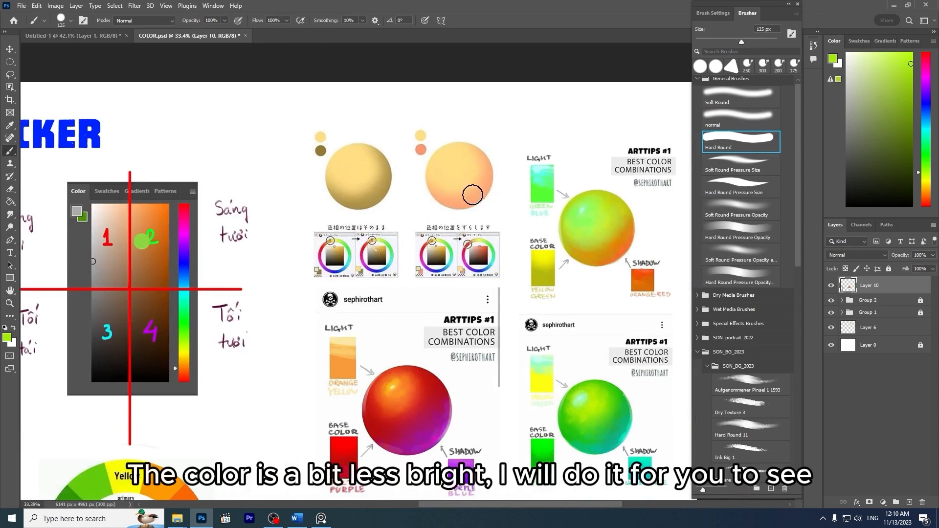
left_click_drag(469, 210, 395, 134)
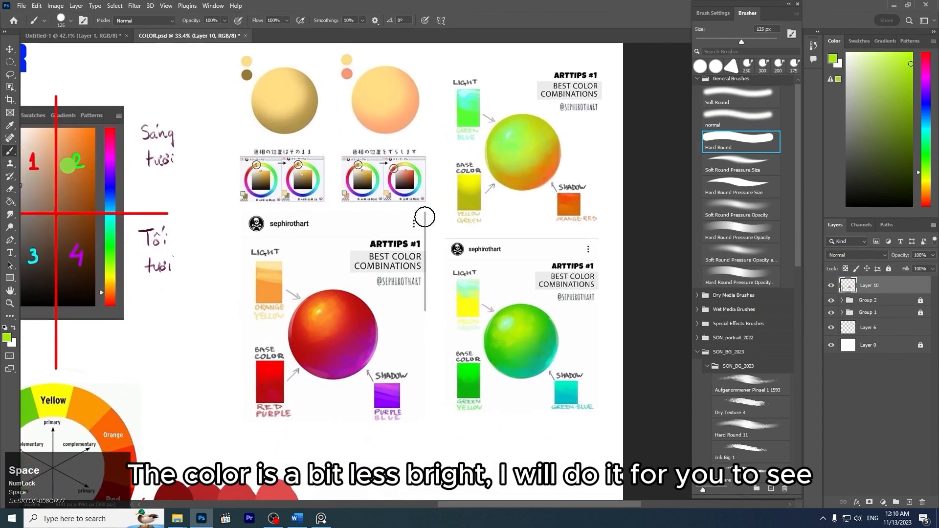
left_click(351, 324, "alt")
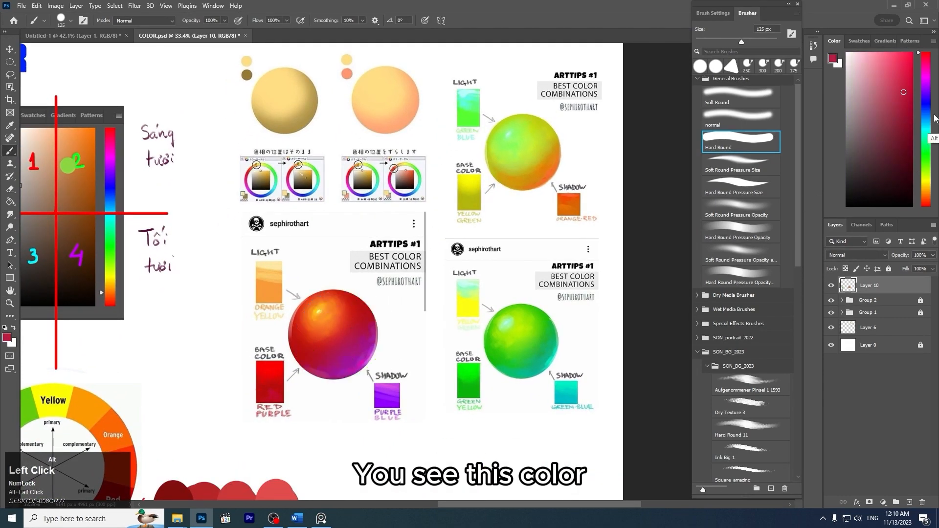
left_click(355, 356, "alt")
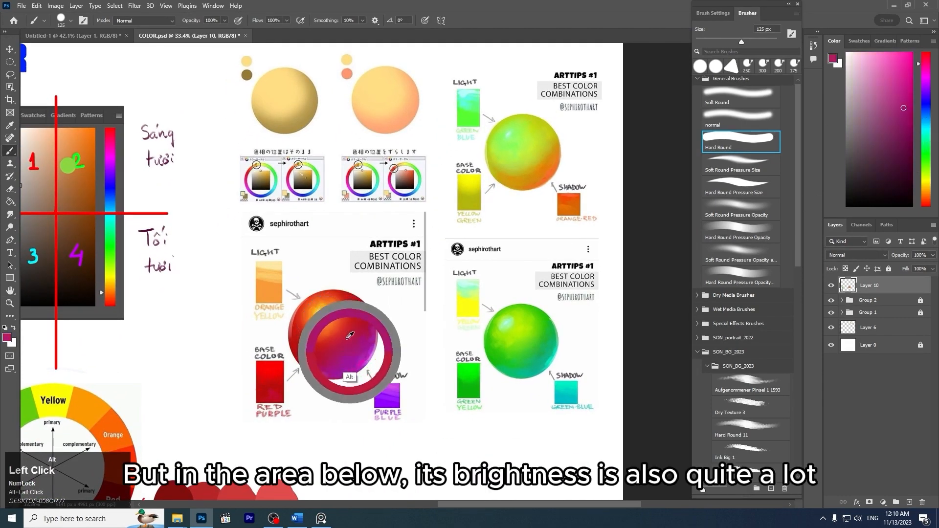
mouse_move(352, 361)
left_mouse_down()
mouse_move(349, 345)
mouse_move(353, 355)
left_mouse_up()
Step: Compare the two yellow reference spheres up close, sampling their lit and shaded areas to check how hue and brightness move
scroll(387, 95, "up", 5)
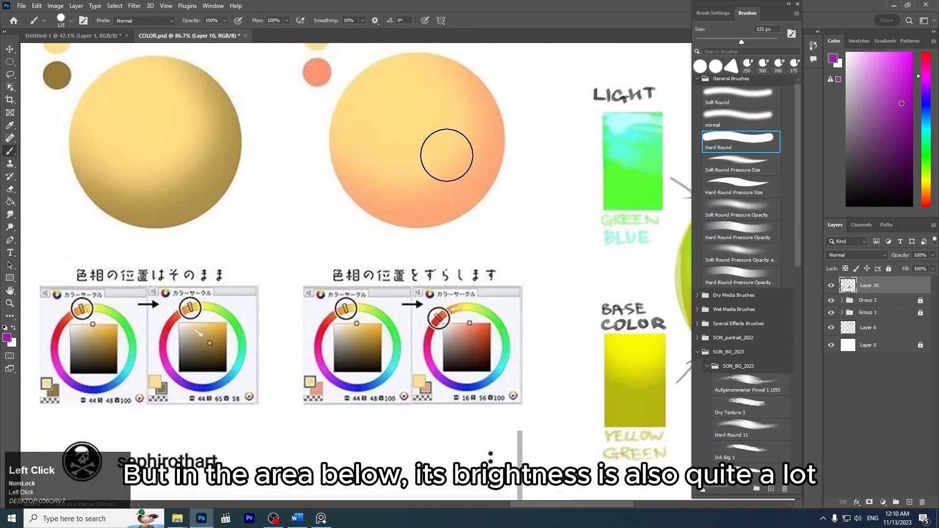
left_click(423, 142, "alt")
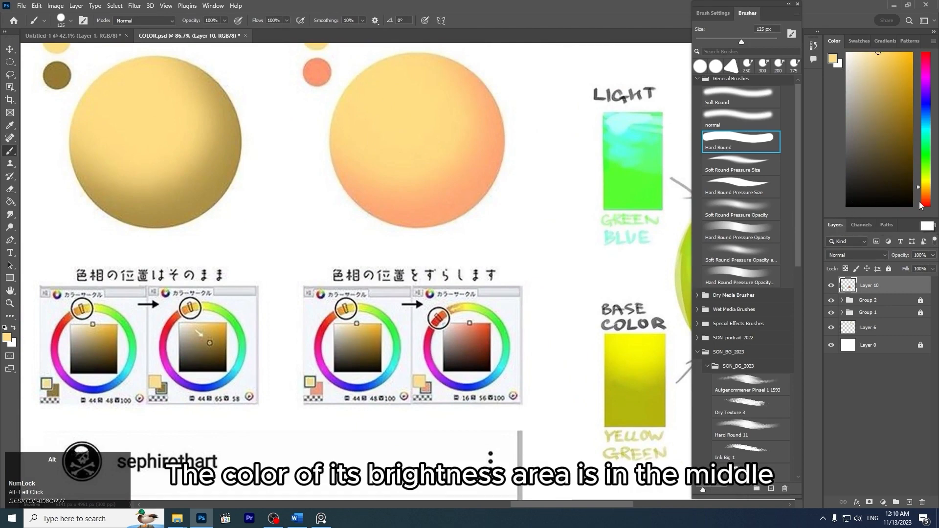
left_click_drag(443, 106, 450, 151)
left_click_drag(258, 199, 384, 213)
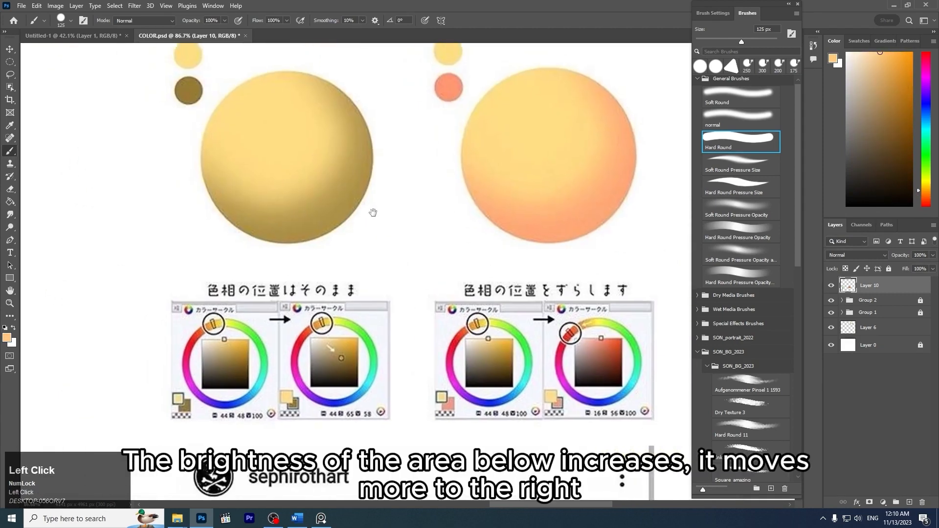
left_click_drag(294, 157, 328, 206)
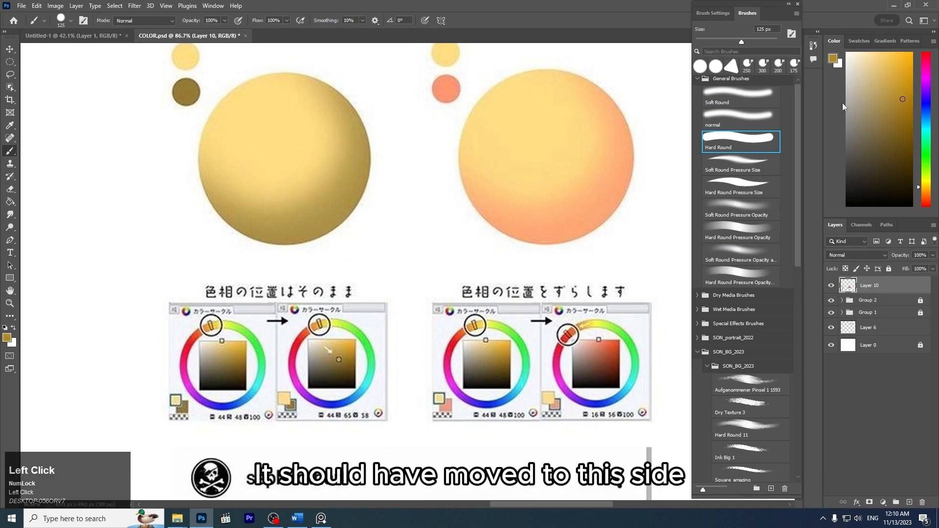
Step: Reduce the brush size to 70 px and try saturated dark ochre shadow strokes along the brown-shaded yellow sphere's lower edge, undoing each one
left_click_drag(347, 159, 248, 225)
key("ctrl+z")
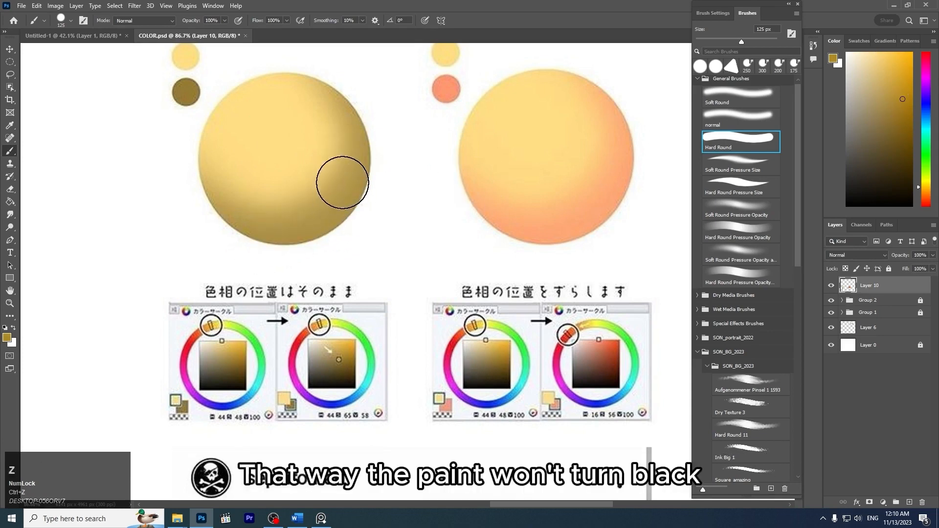
key("bracketleft")
key("bracketleft")
left_click(247, 209)
left_click_drag(247, 211, 325, 206)
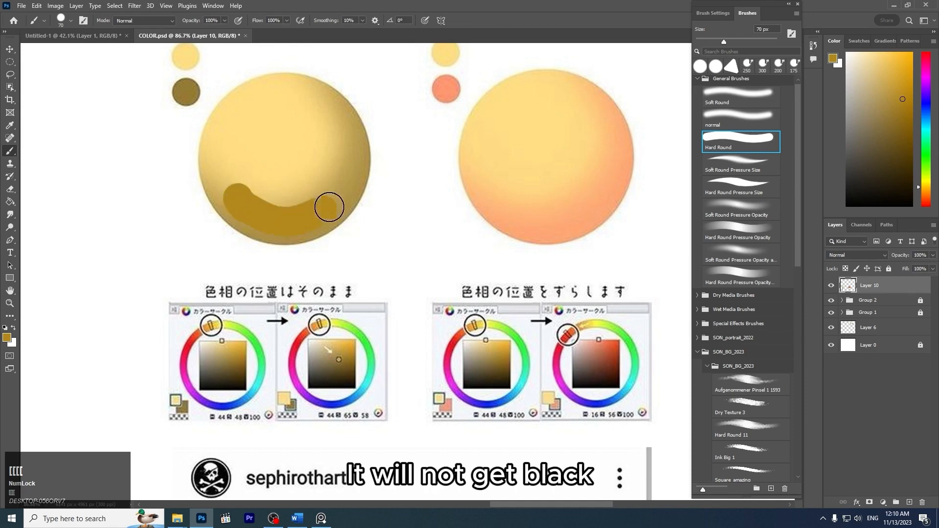
key("ctrl+z")
key("ctrl+z")
mouse_move(239, 210)
left_mouse_down()
mouse_move(260, 220)
mouse_move(339, 181)
left_mouse_up()
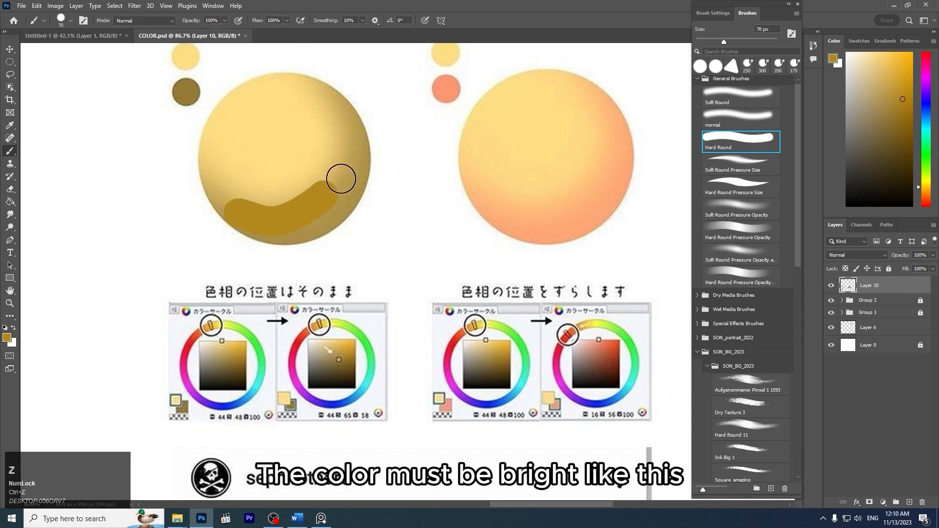
key("ctrl+z")
left_click_drag(252, 218, 350, 175)
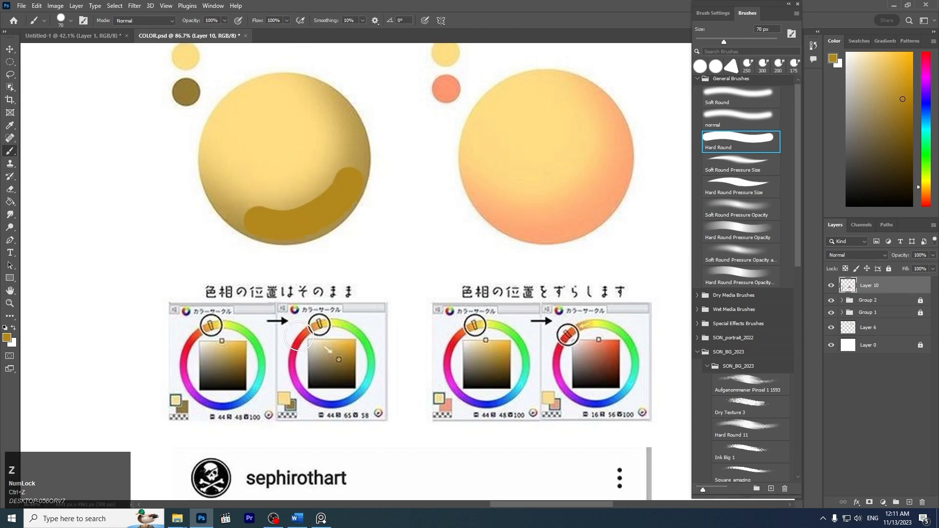
key("ctrl+z")
Step: Pick a slightly lighter ochre and try curved shadow strokes down the brown-shaded yellow sphere's edge, undoing each one
left_click(526, 155, "alt")
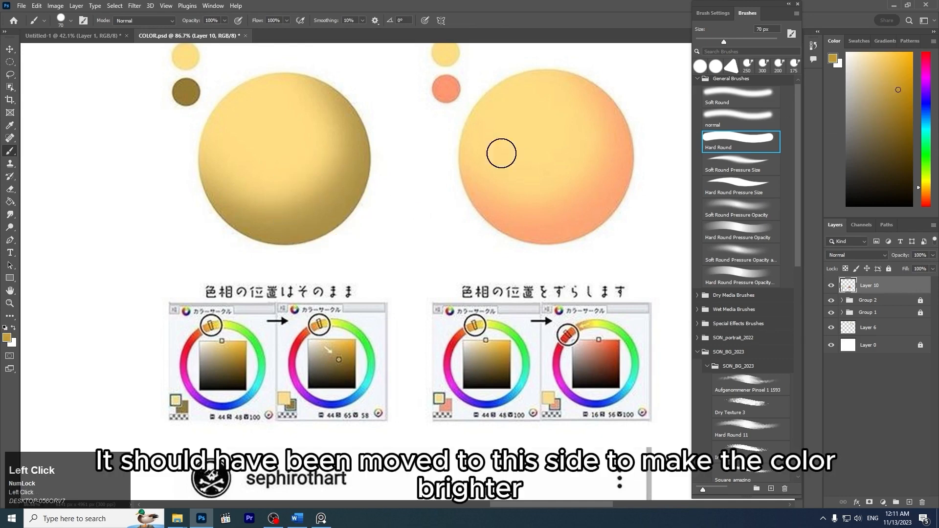
left_click_drag(349, 182, 257, 228)
key("ctrl+z")
left_click_drag(334, 126, 265, 242)
key("ctrl+z")
left_click_drag(349, 99, 274, 234)
key("ctrl+z")
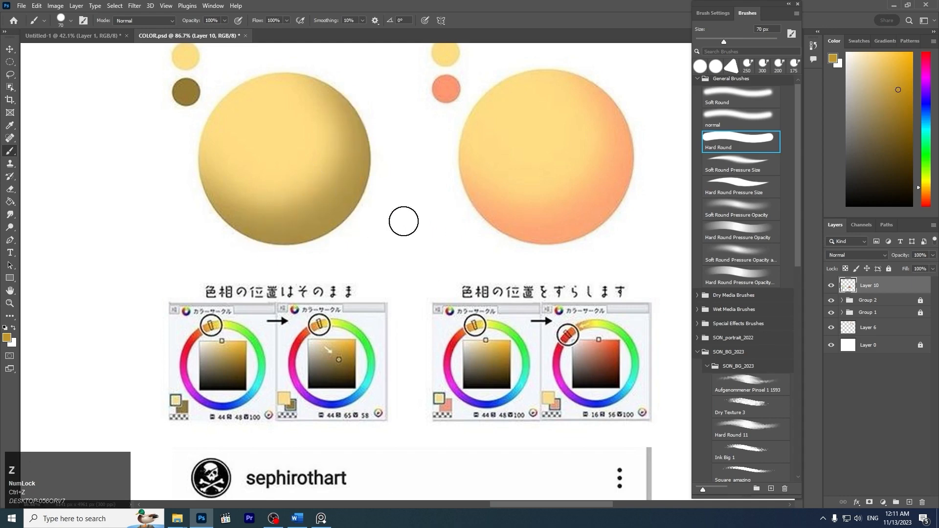
Step: Review the whole color picker chart, including a closer look at the value, saturation and hue diagram
key("z")
left_click_drag(449, 205, 383, 151)
key("space")
mouse_move(445, 349)
left_mouse_down()
mouse_move(489, 258)
mouse_move(477, 244)
mouse_move(495, 225)
mouse_move(511, 242)
left_mouse_up()
key("ctrl+space")
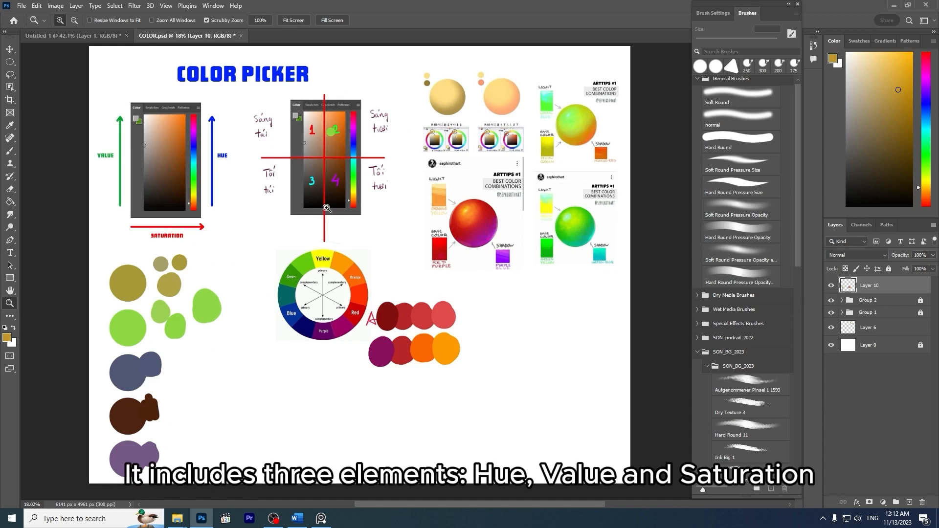
left_click(139, 173, "shift")
left_click(142, 175, "shift")
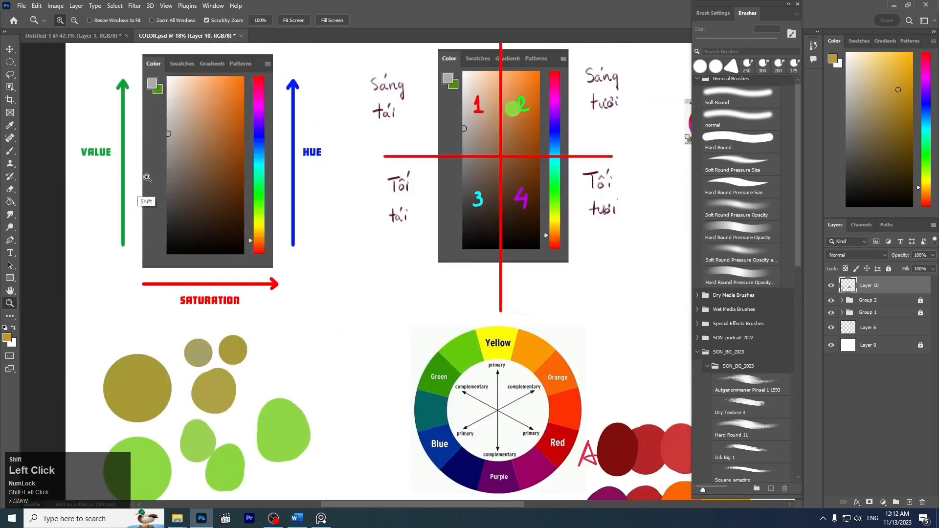
left_click(142, 175, "alt+shift")
left_click_drag(272, 173, 300, 178)
left_click_drag(361, 177, 349, 168)
key("z")
left_click(379, 182)
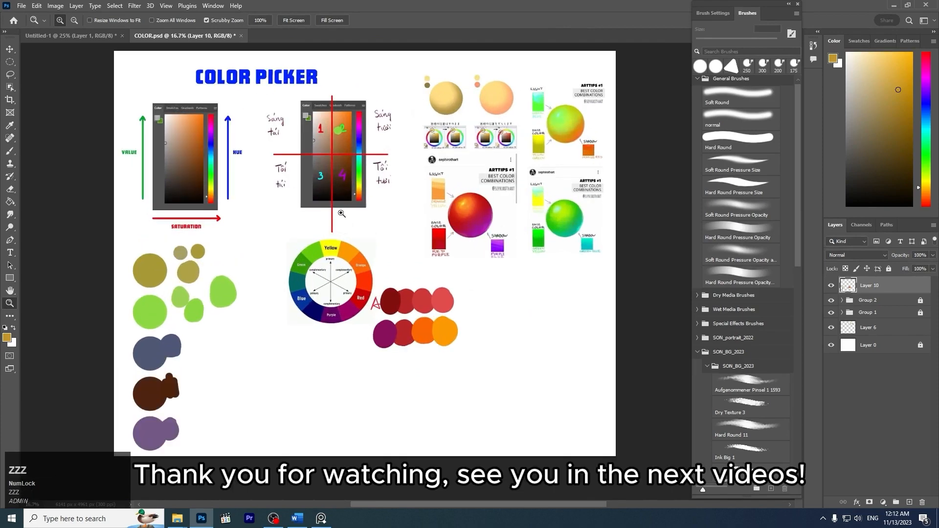